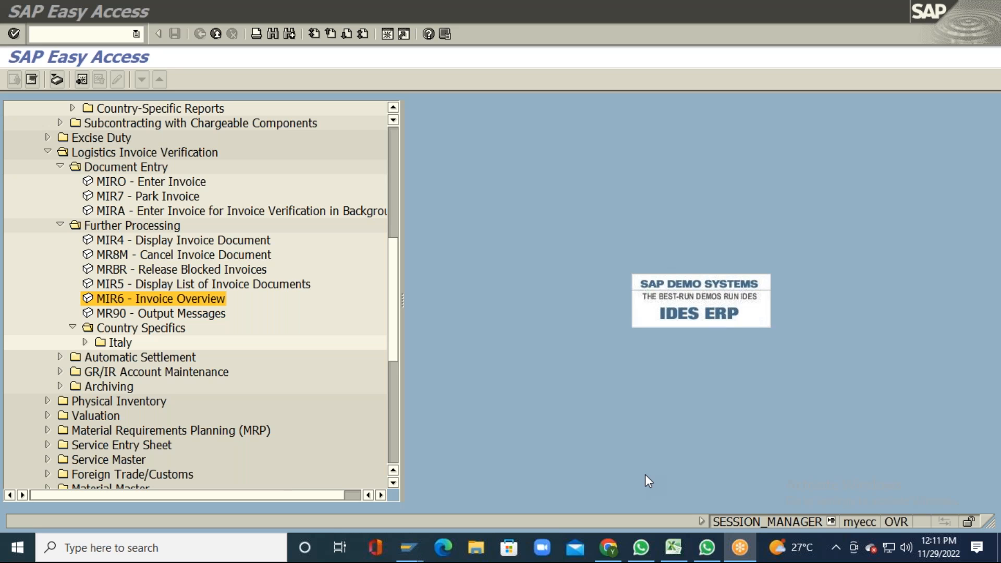
Switch to Excel and close the open Demo 12.02.2022 workbook
mouse_move(679, 548)
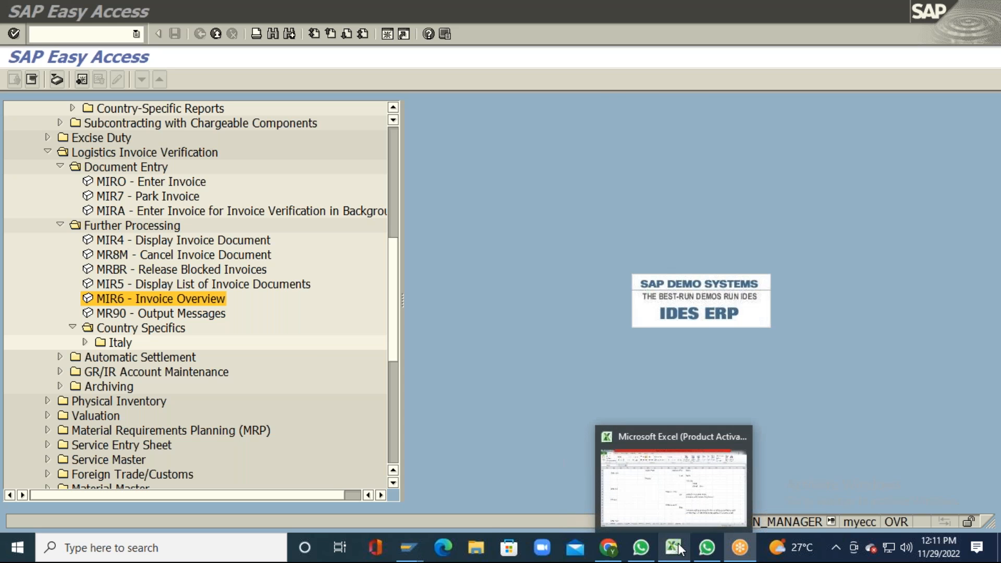
click(679, 504)
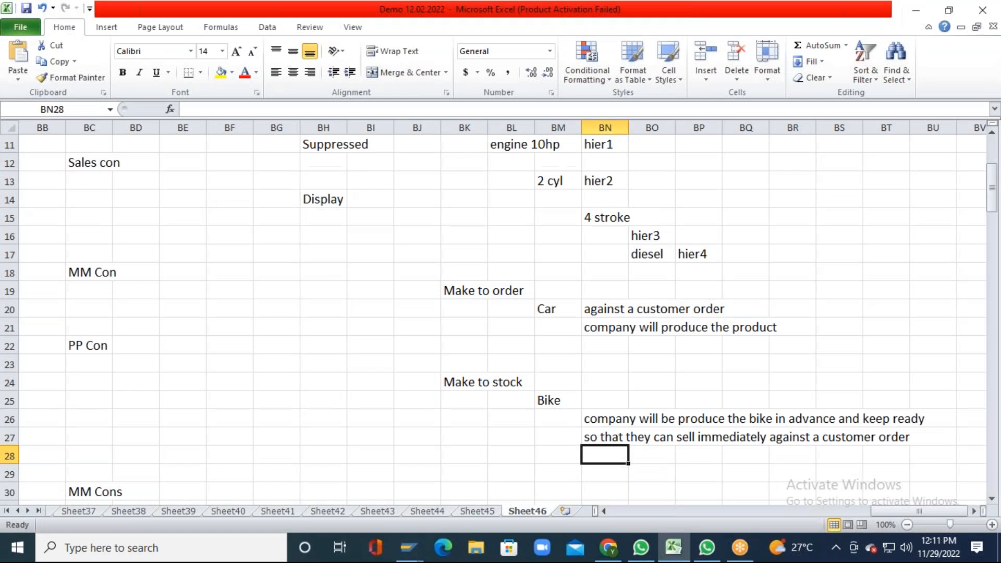
click(983, 10)
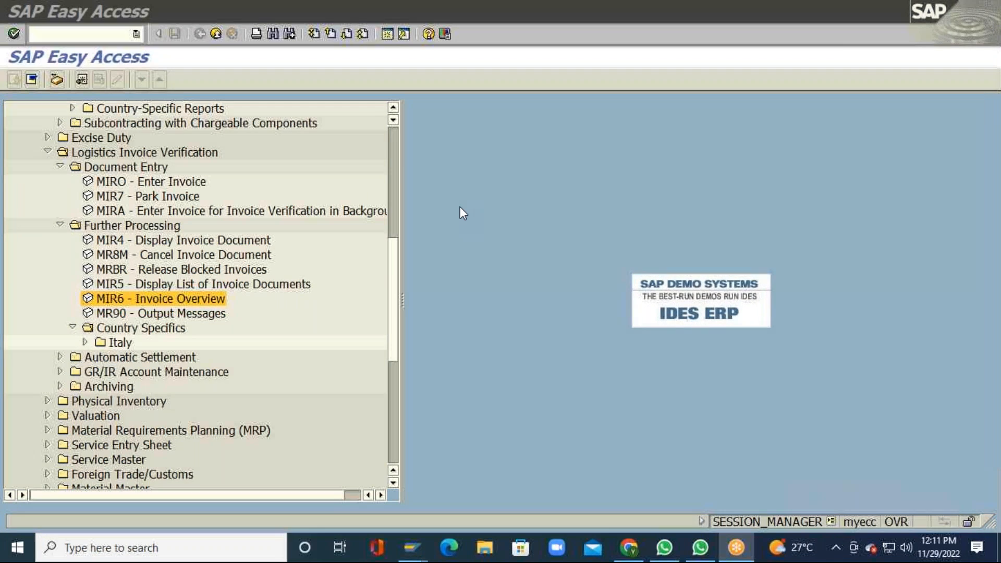
Minimize the SAP Easy Access and SAP Logon windows to reveal the desktop
click(895, 15)
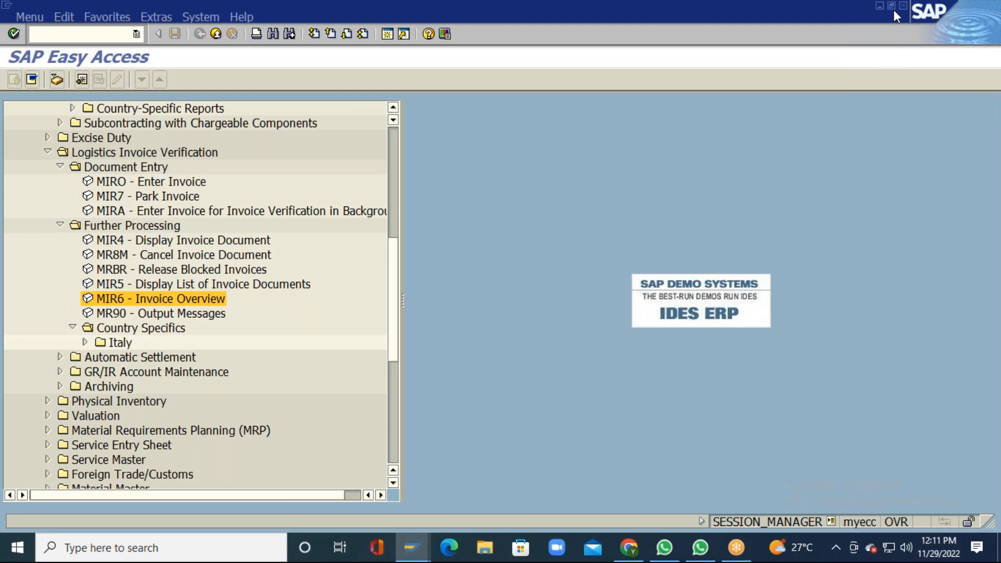
click(880, 6)
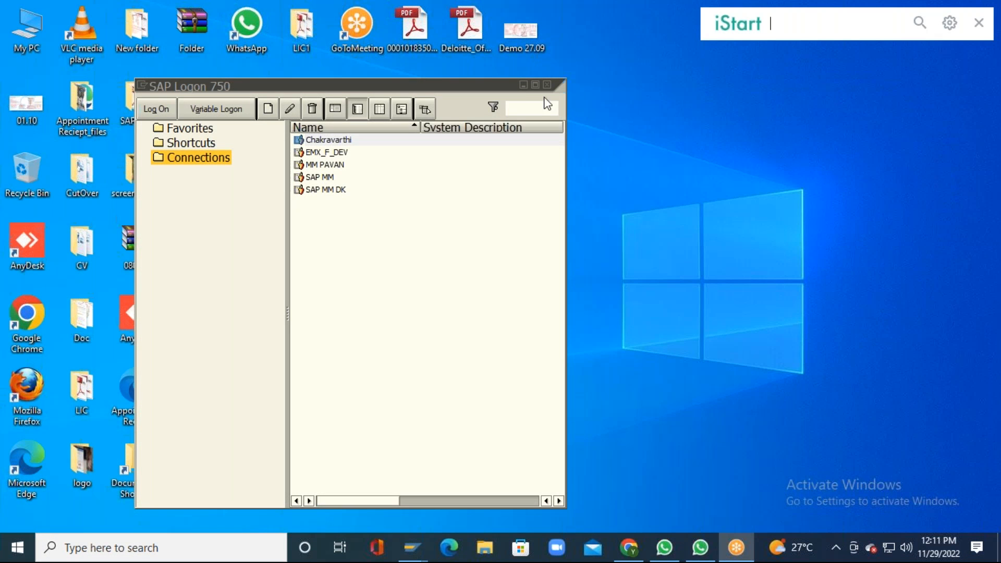
click(524, 84)
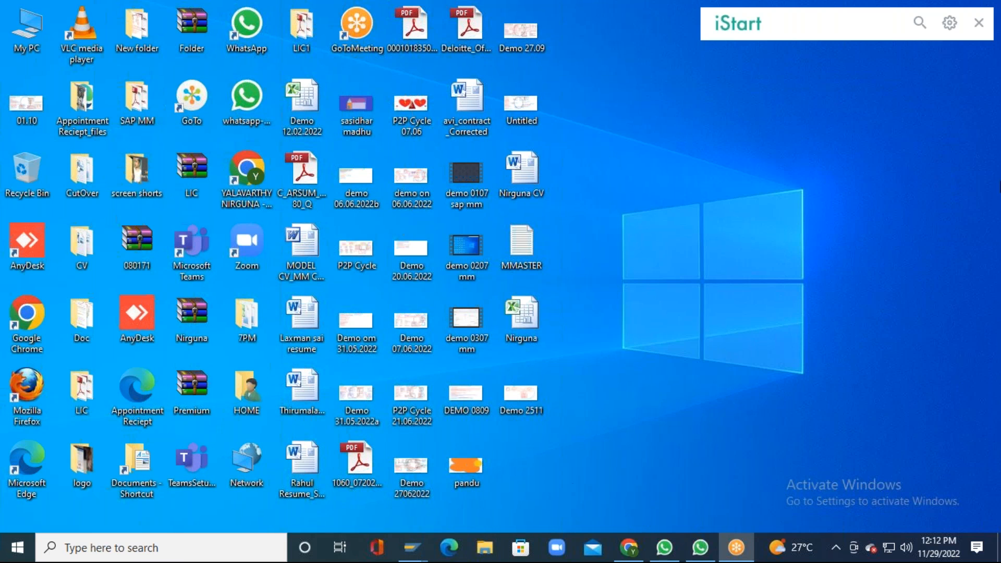
Open Paint and place a text box about 1228 × 139 px across the upper part of the blank canvas
click(106, 554)
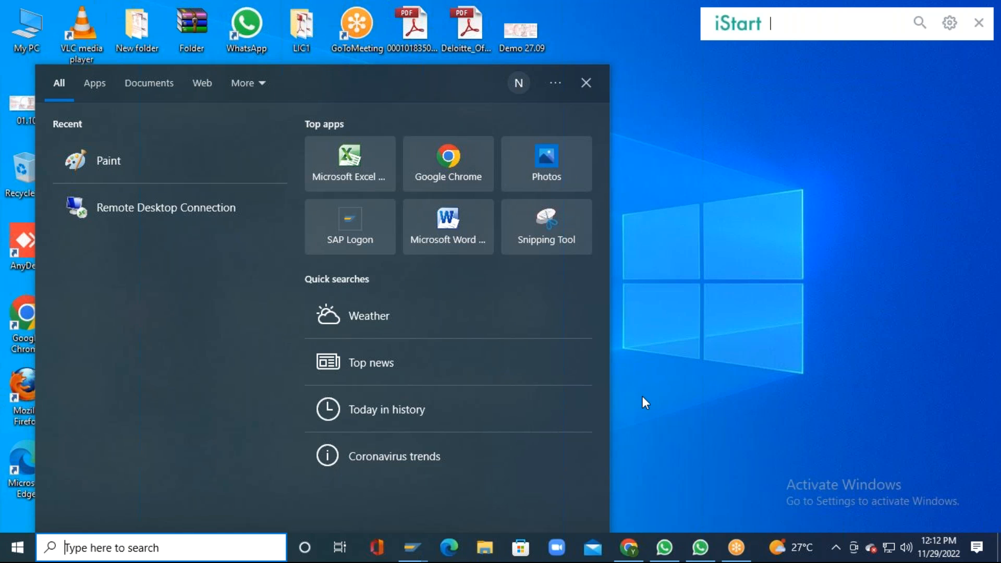
click(120, 161)
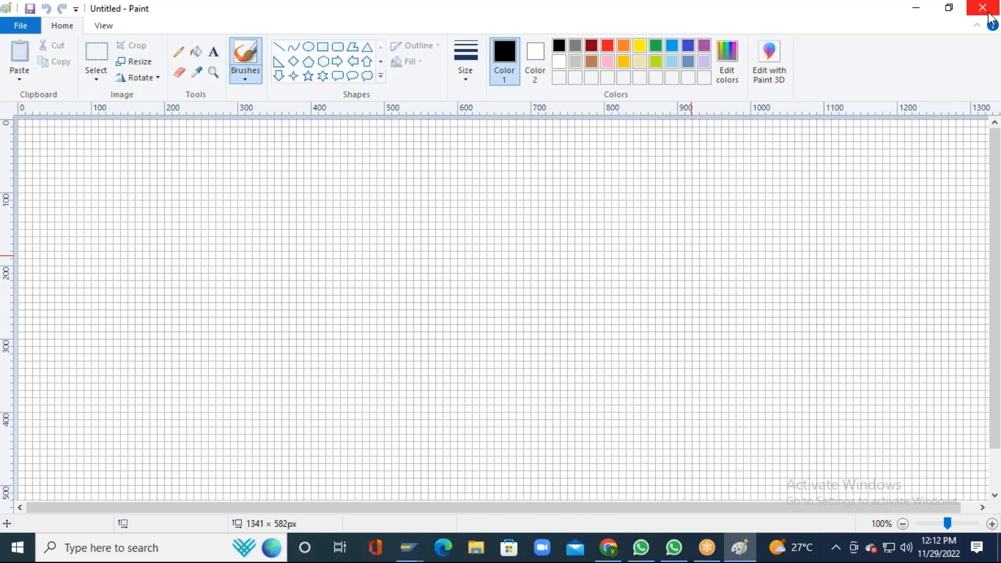
click(214, 52)
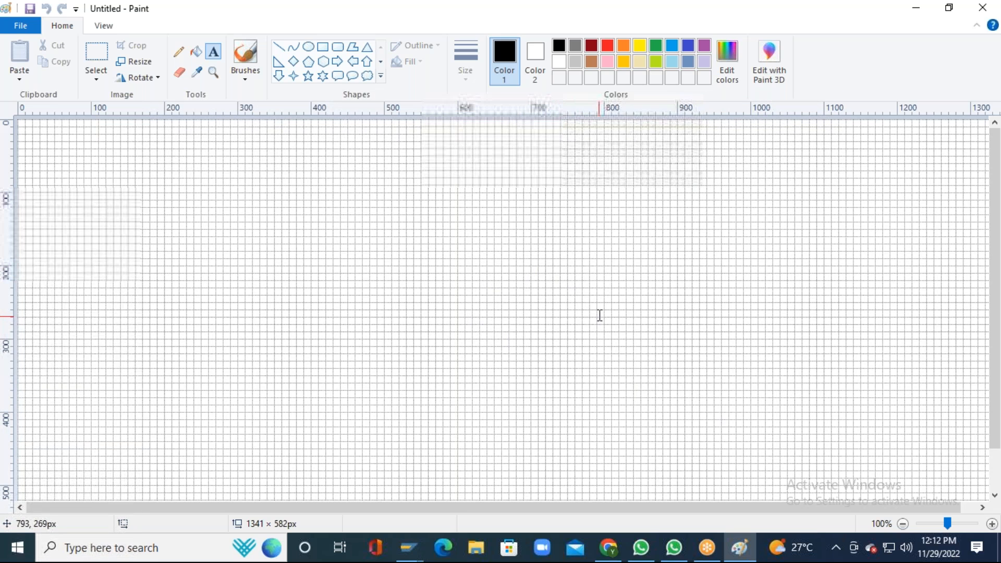
click(753, 73)
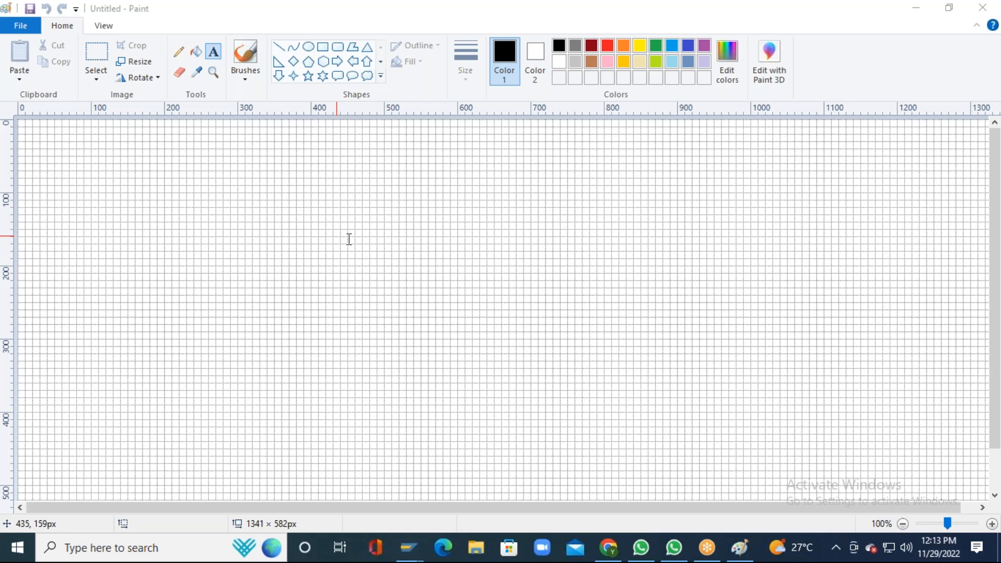
click(213, 52)
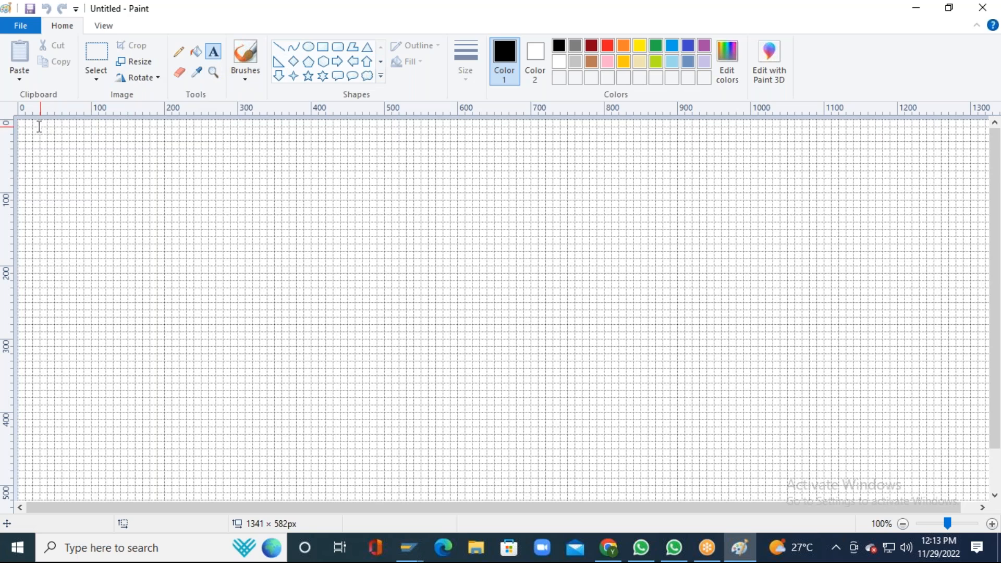
drag(29, 130, 931, 234)
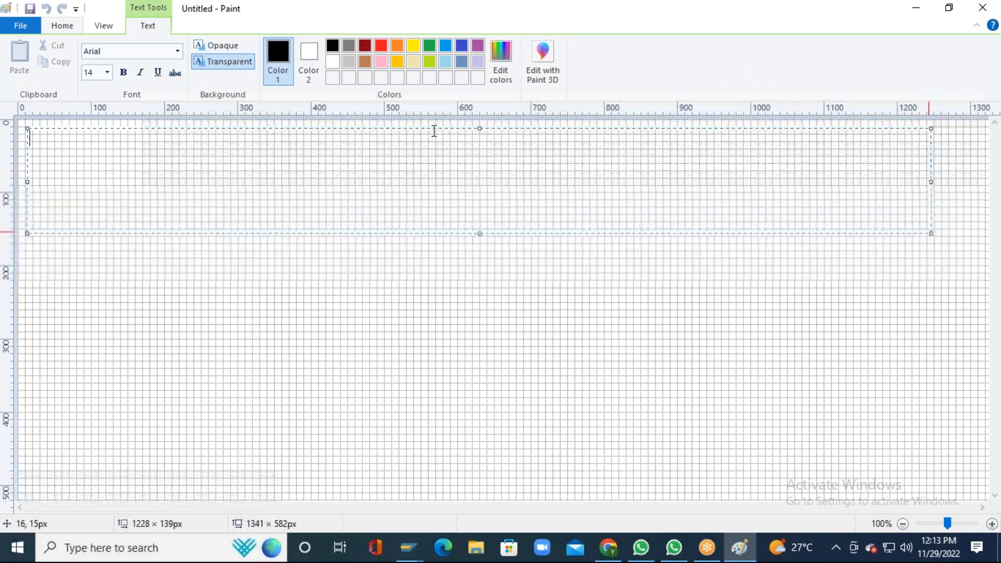
Format the text box for dark red text at font size 18 without bold
click(365, 45)
text(S)
key(BackSpace)
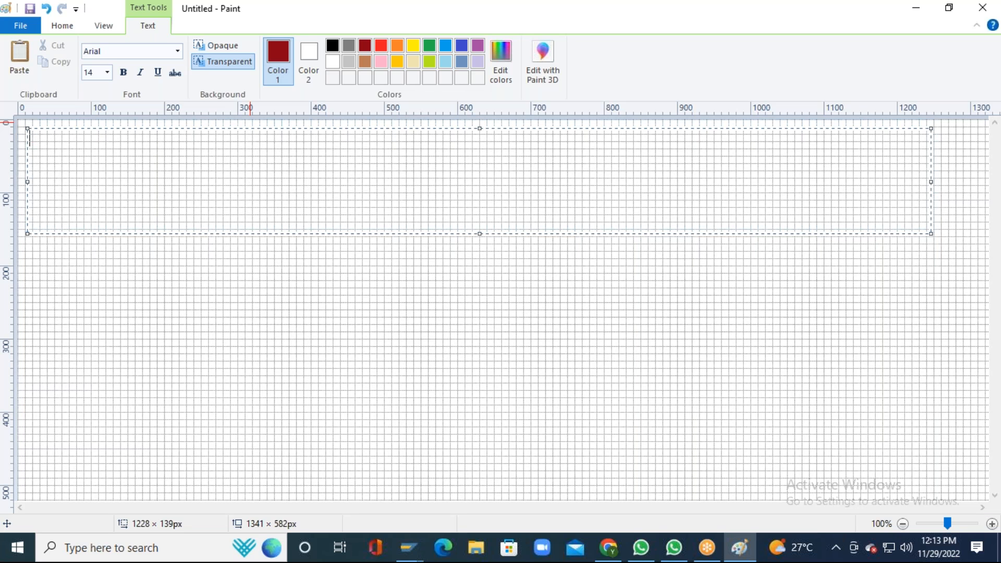
click(108, 72)
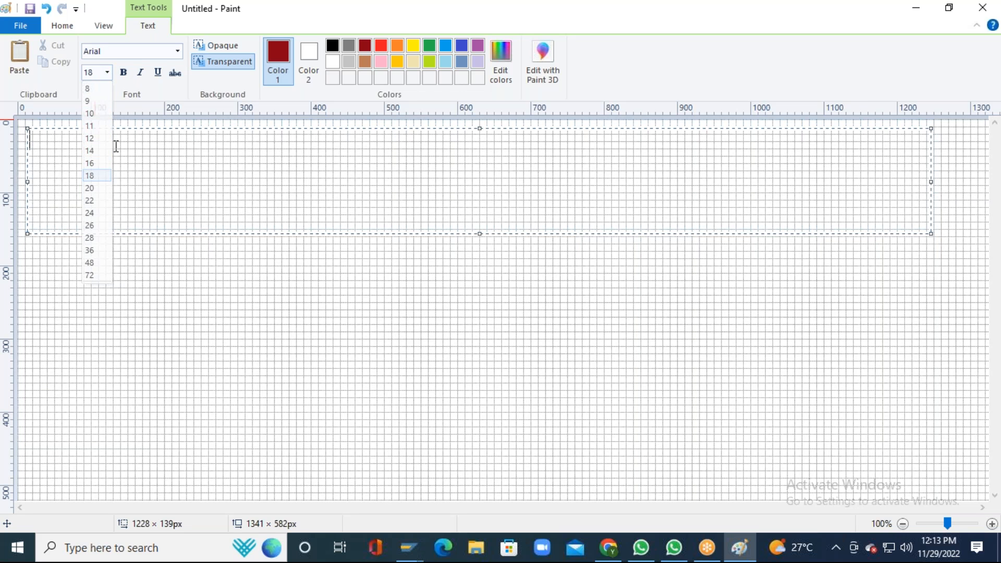
click(91, 176)
click(124, 72)
text(sa)
key(BackSpace)
key(BackSpace)
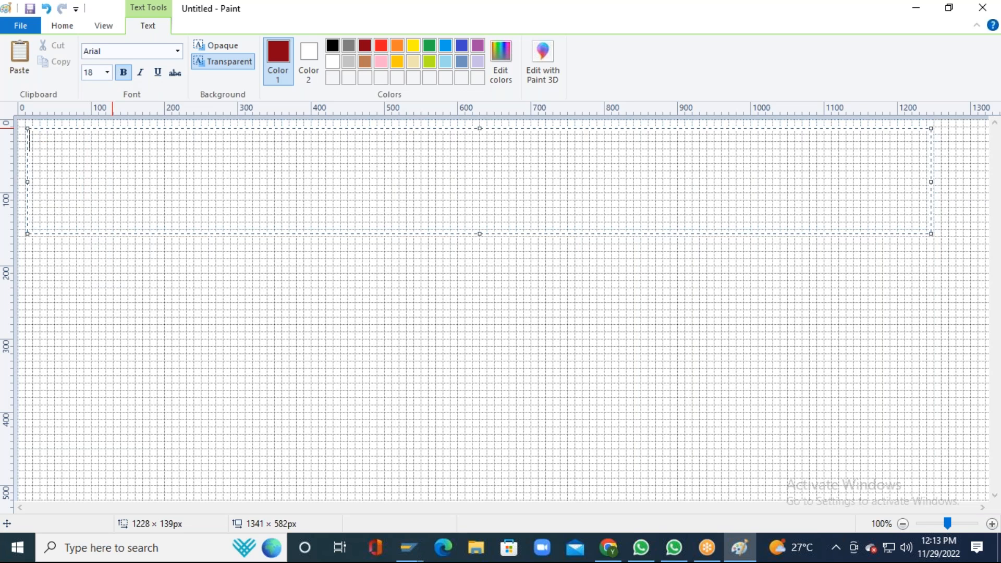
key(ctrl+b)
Write the heading "SAP-Systems applications and products in data processing" in the text box
text(SAP)
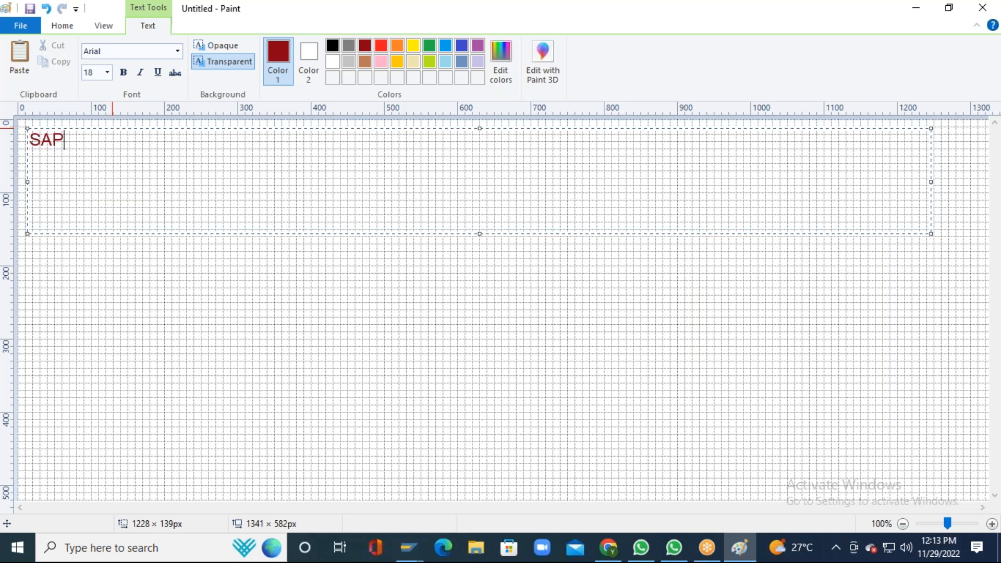
text(-Sysy)
key(BackSpace)
text(tems )
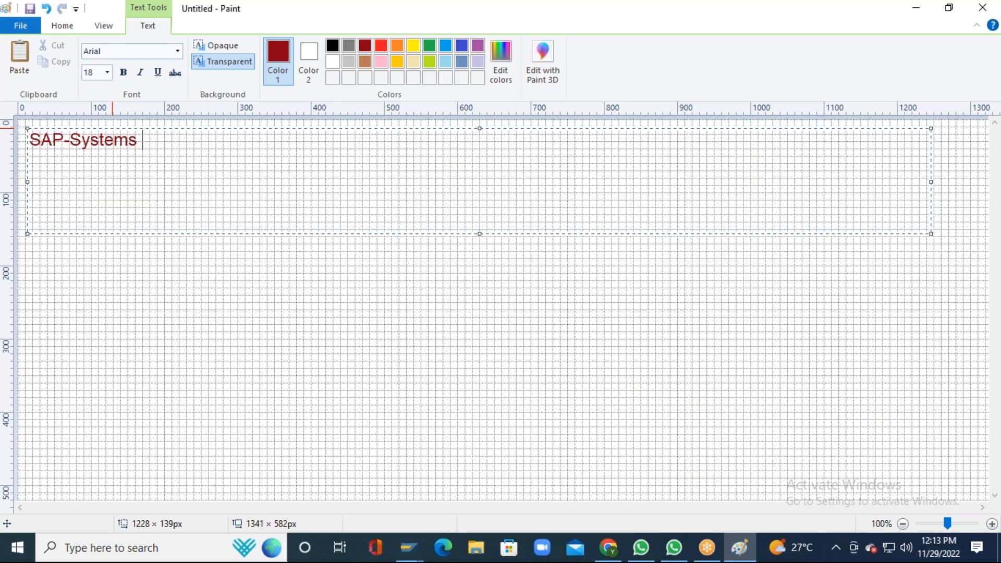
text(applications a)
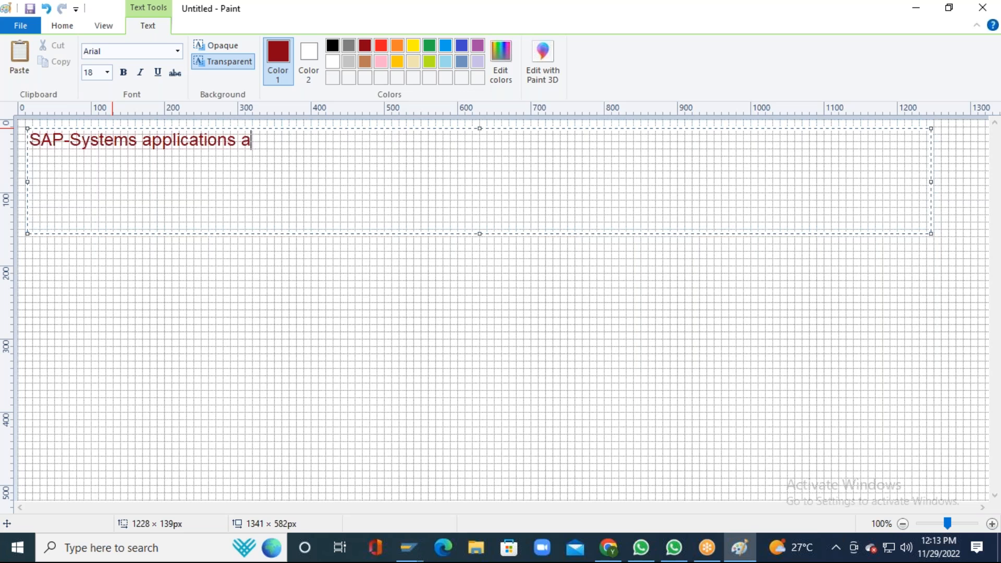
text(nd product)
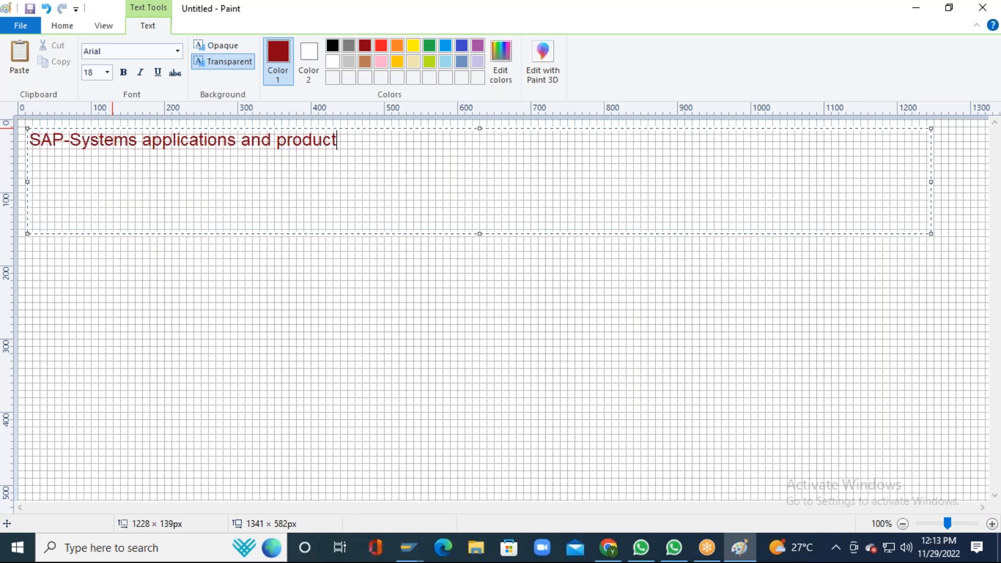
text(s in data processing)
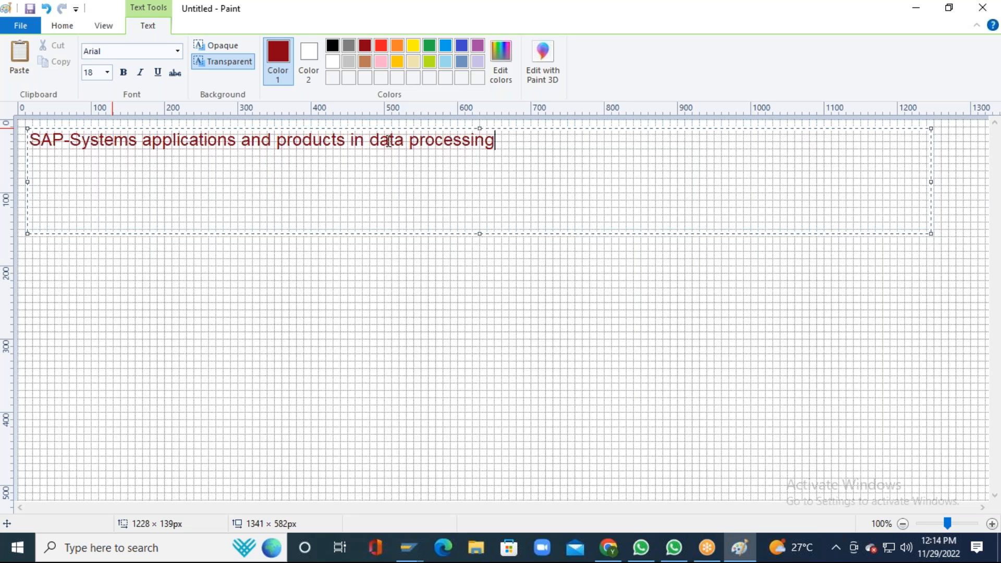
Leave a blank line below the heading and write "Adv1- SAP Supports english as a language by default"
key(Return)
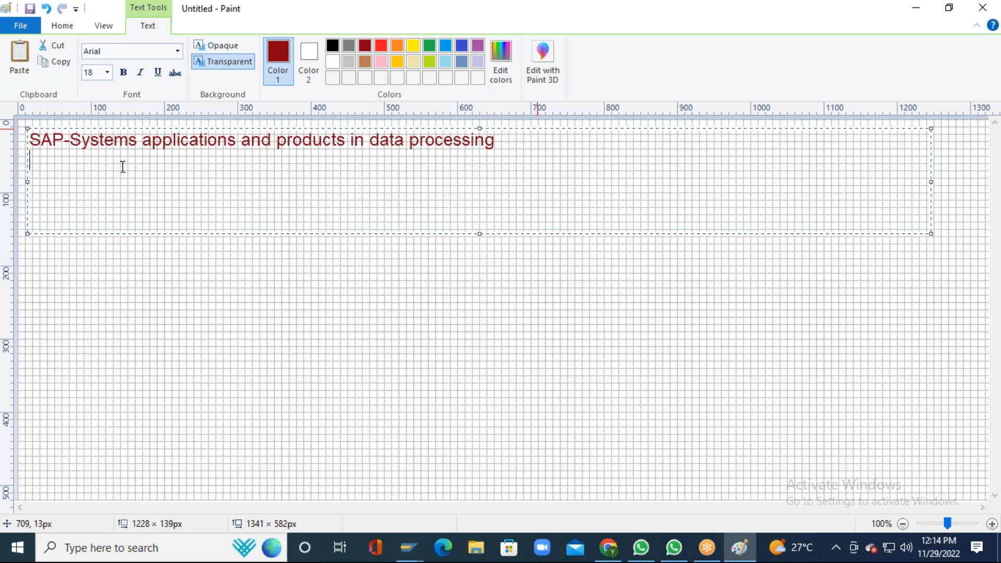
key(Return)
text(Adv1- SA)
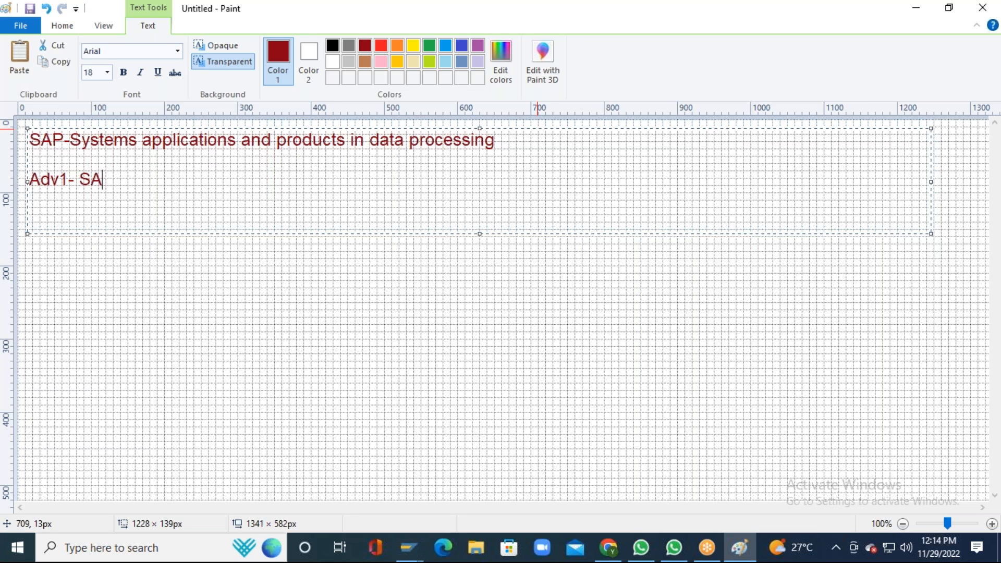
text(P Support)
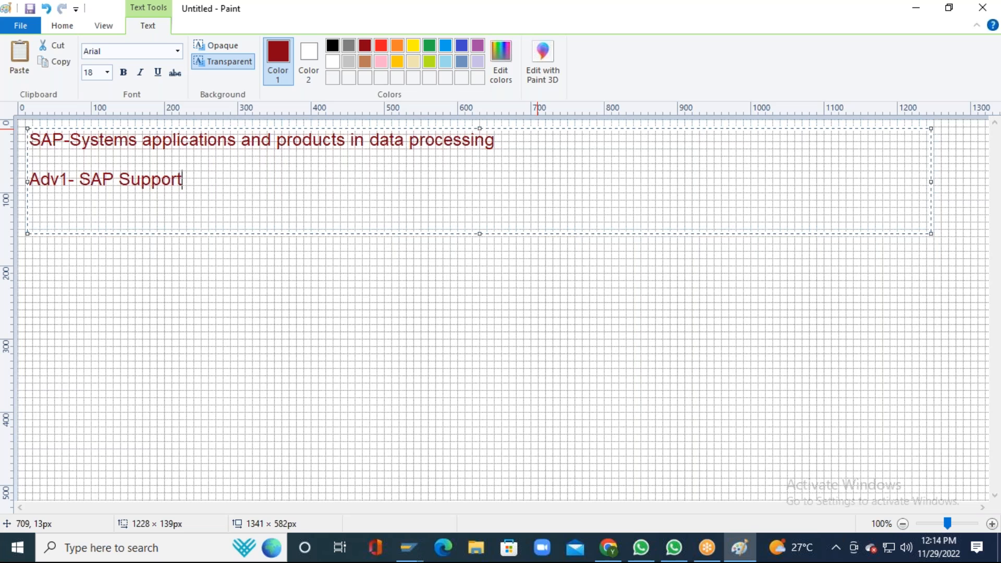
text(s english a)
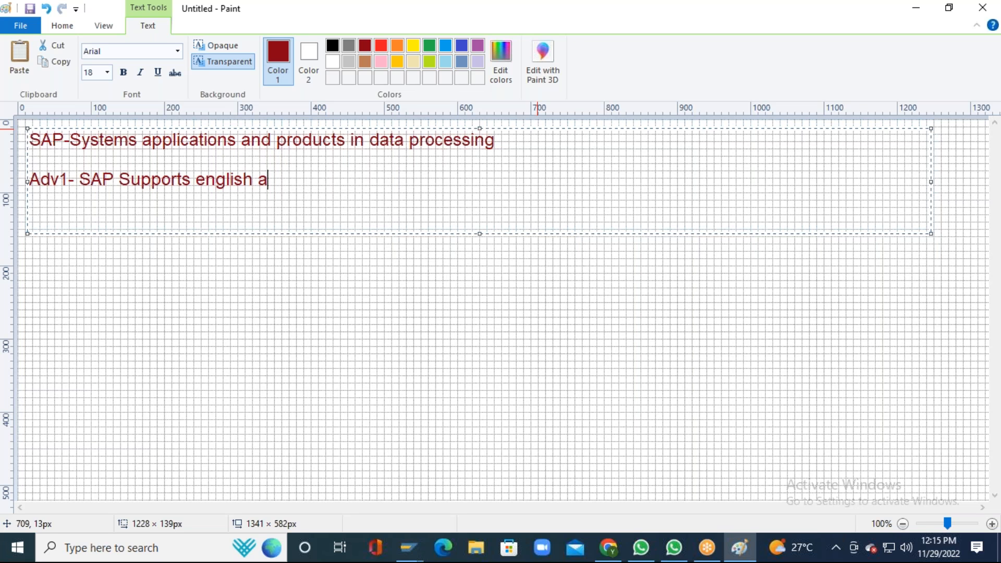
text(s a language )
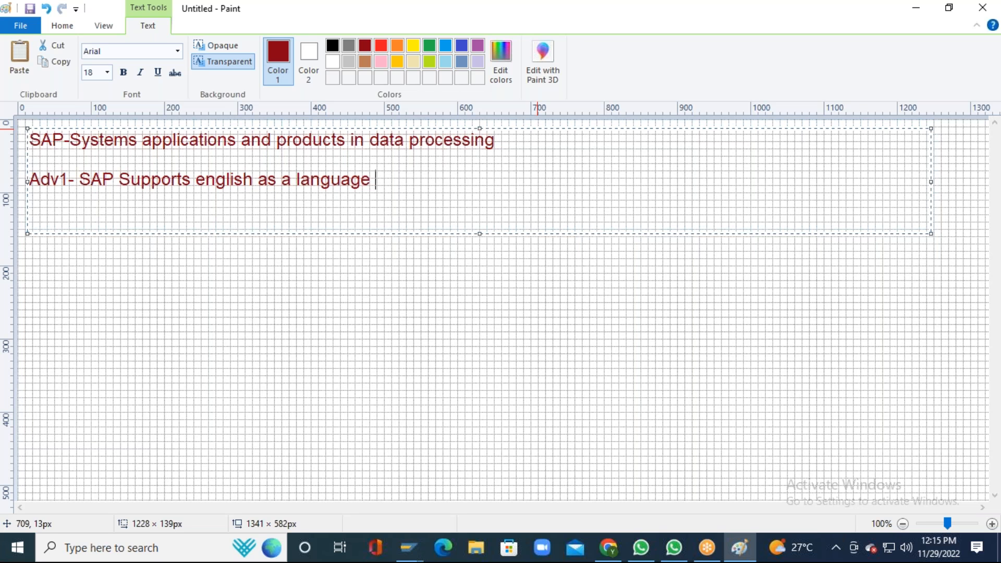
text(by default)
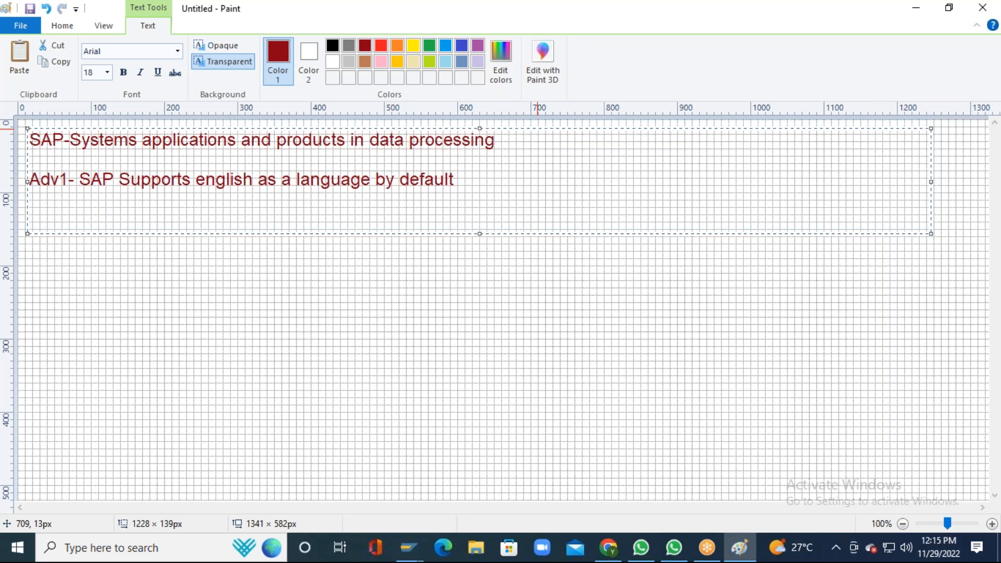
Continue the Adv1 sentence with ", it also supports country specific local languages like DE,SP,FI etc"
text(,)
text( it)
text( also )
text(suppor)
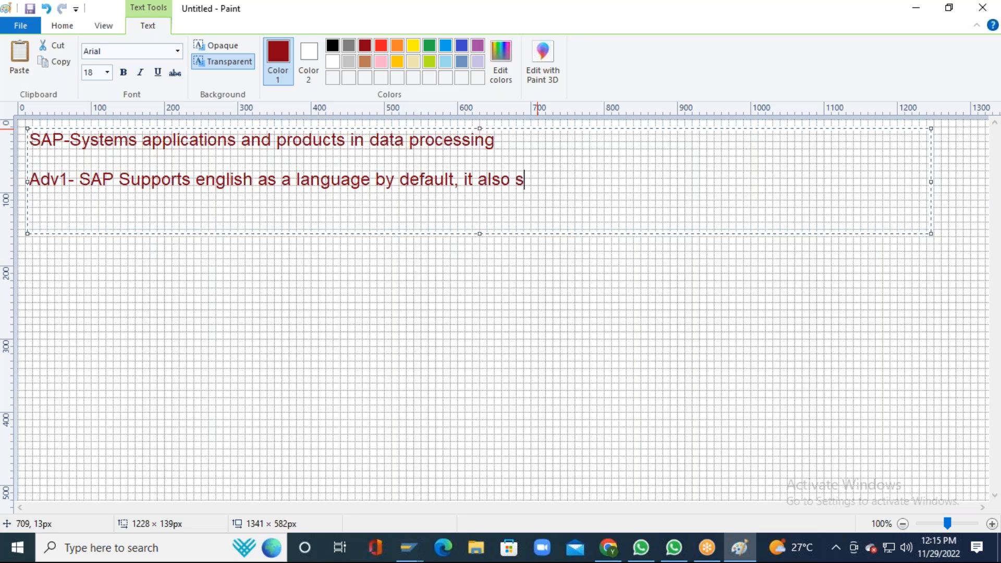
text(t)
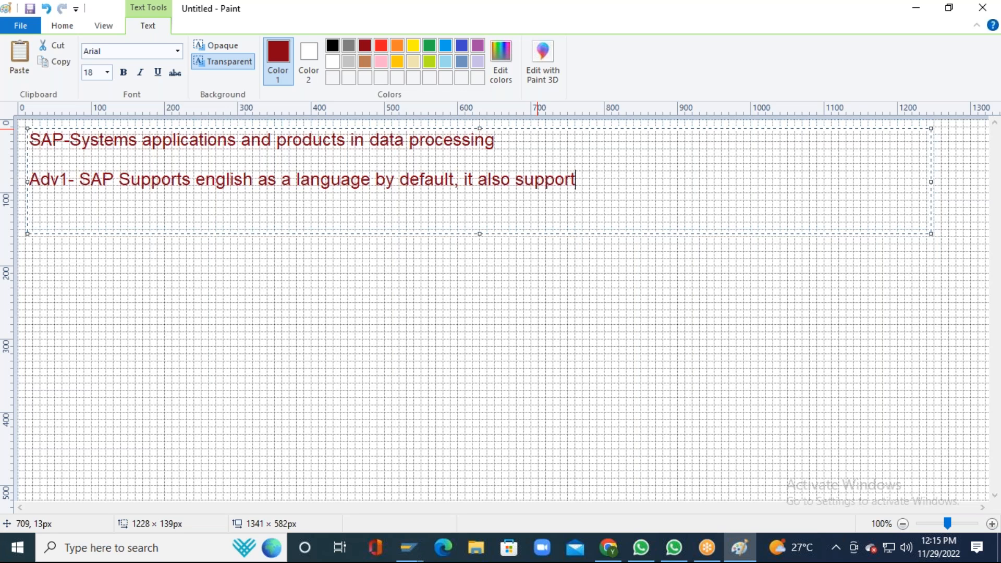
text(s country spec)
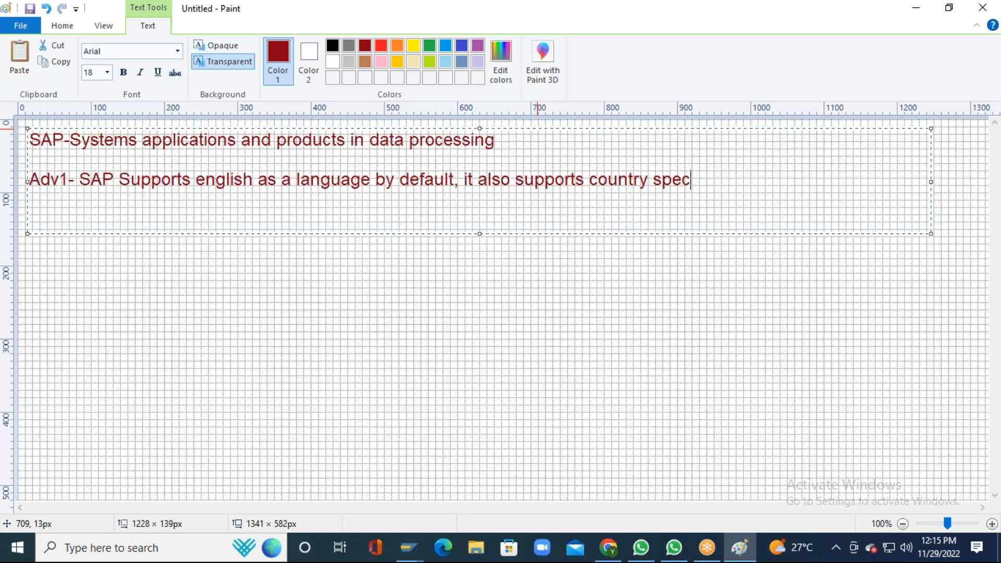
text(ific local langu)
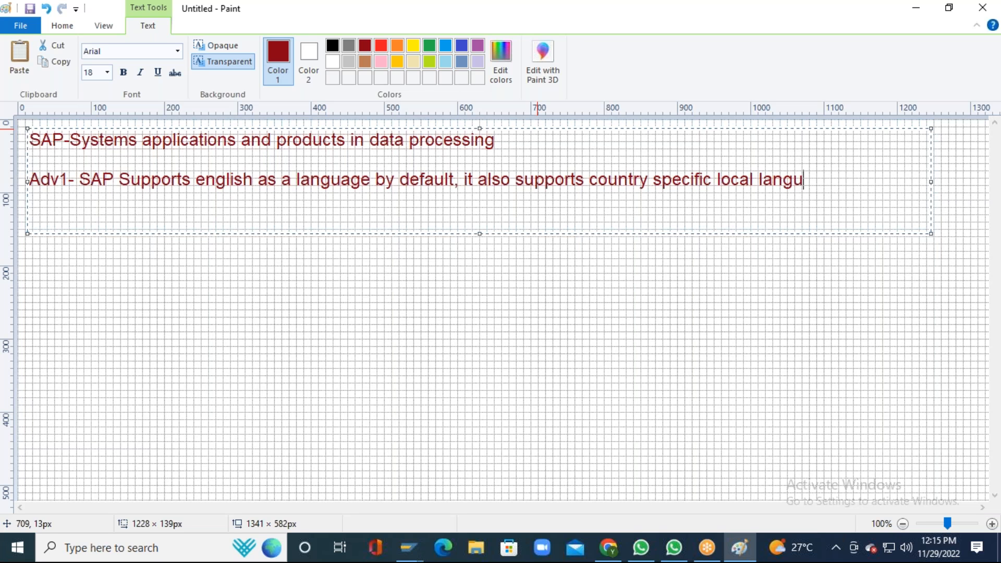
text(ages like )
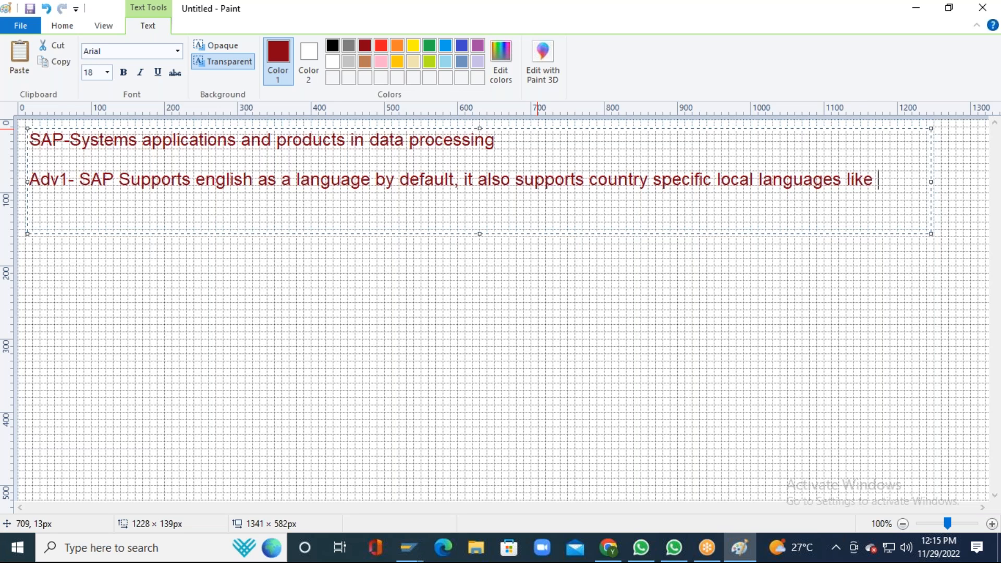
text(DE,SP,FI )
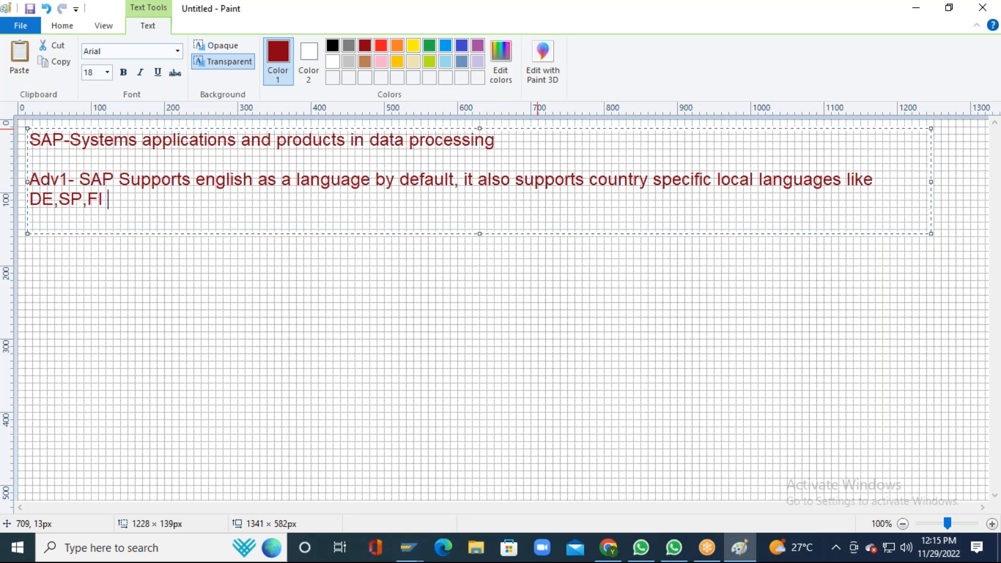
text(etc)
Extend the text box downwards to about 1238 × 249 px and minimize the Paint window
drag(478, 233, 481, 308)
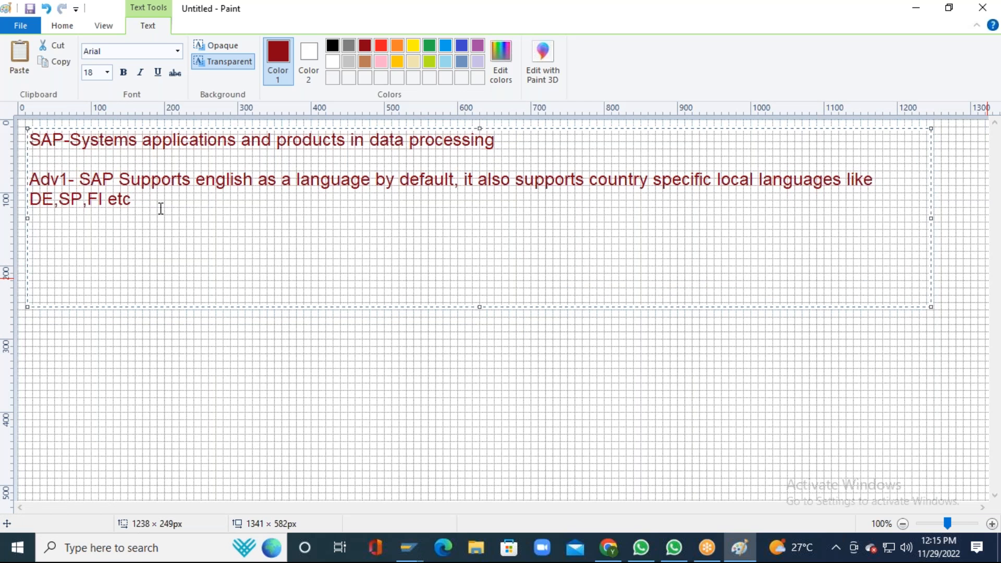
key(Return)
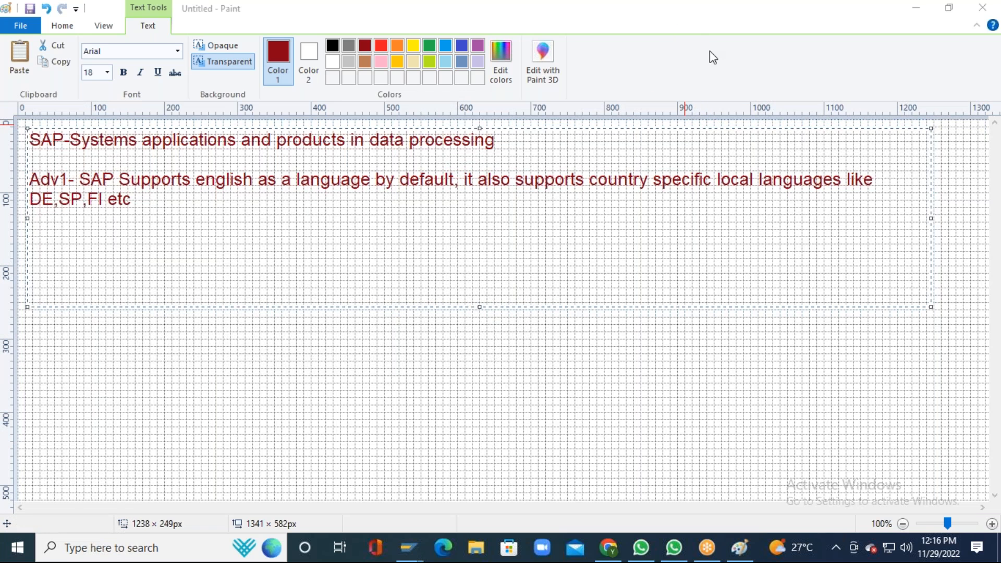
click(922, 9)
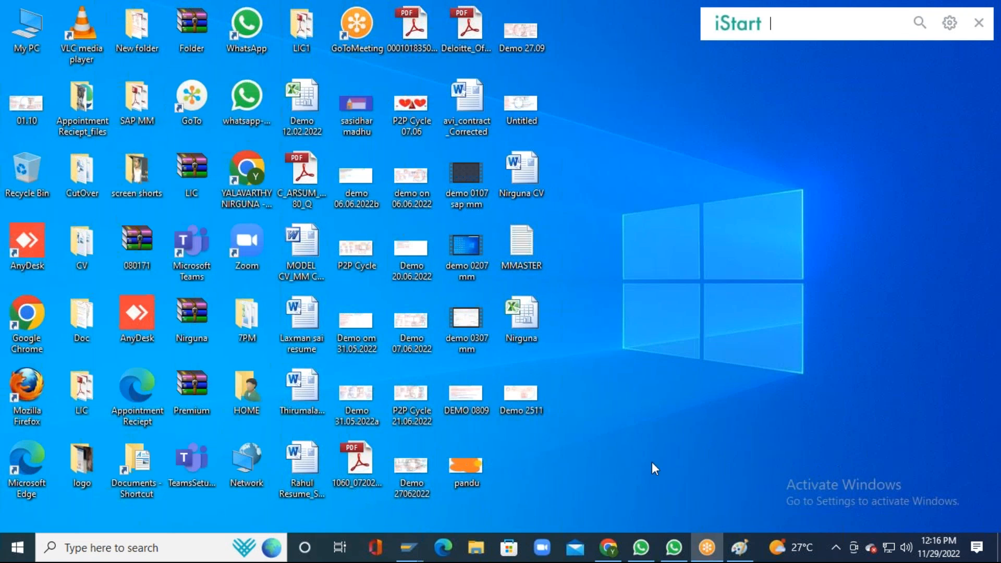
Switch to SAP Easy Access, log off from the open session, and close the SAP Logon window
mouse_move(418, 547)
click(422, 522)
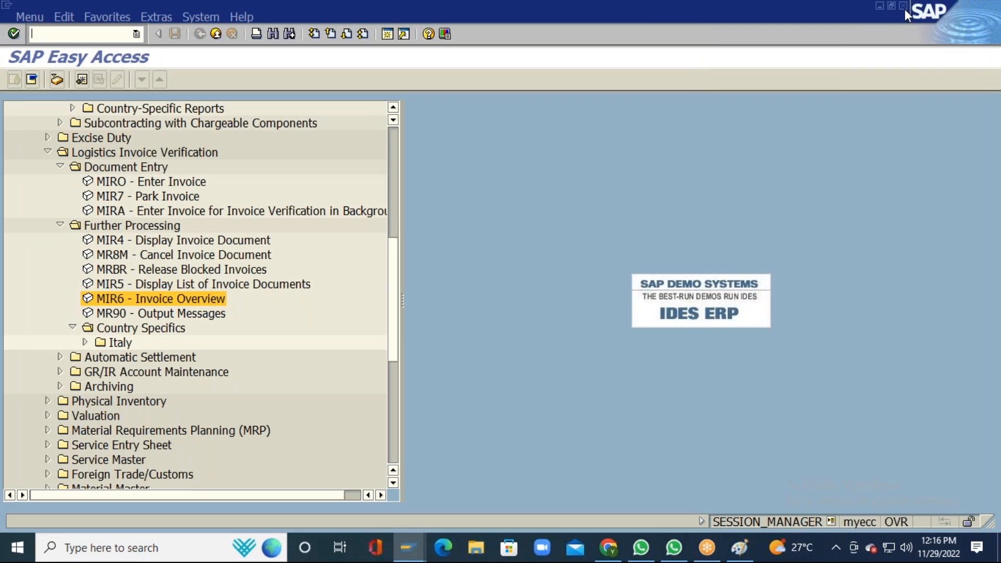
click(903, 7)
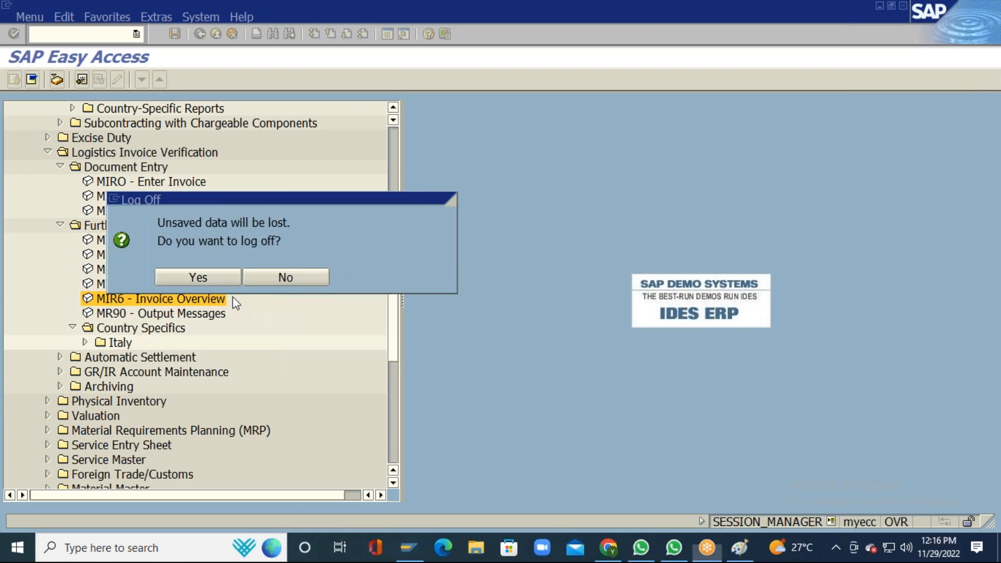
click(198, 277)
click(411, 547)
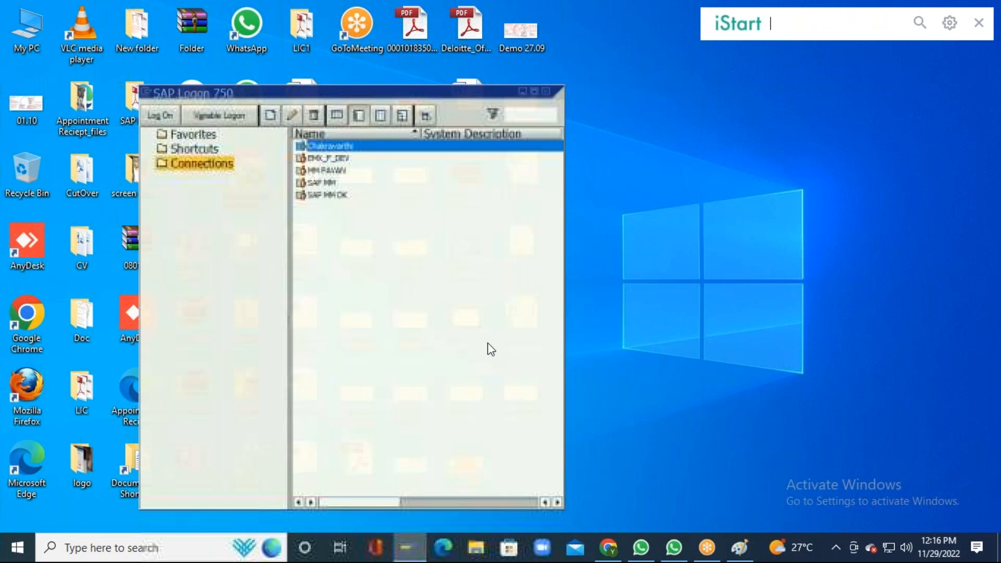
click(548, 86)
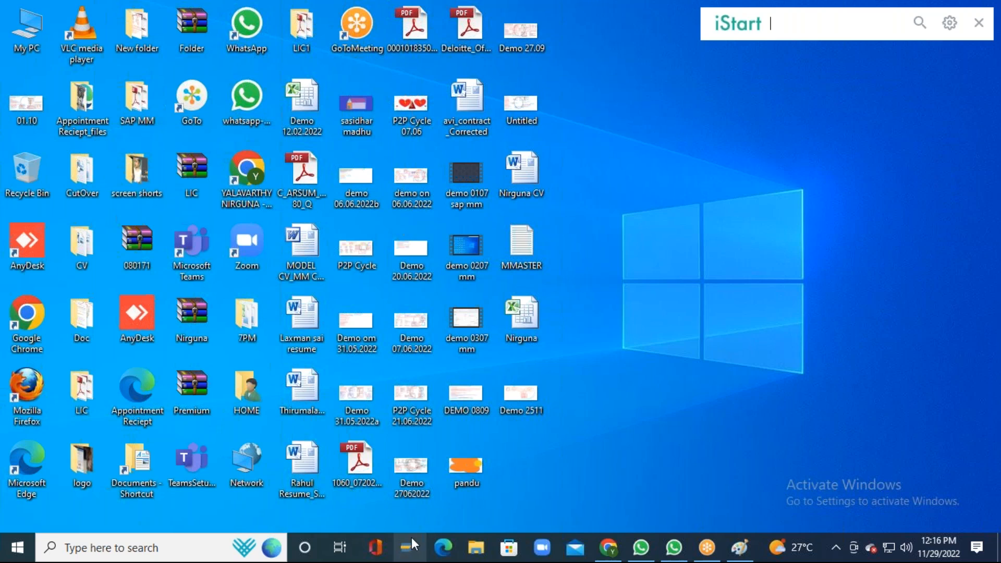
Switch to Paint, add the line "GUI-Graphycal user interface." below the Adv1 text, and minimize the window
click(741, 548)
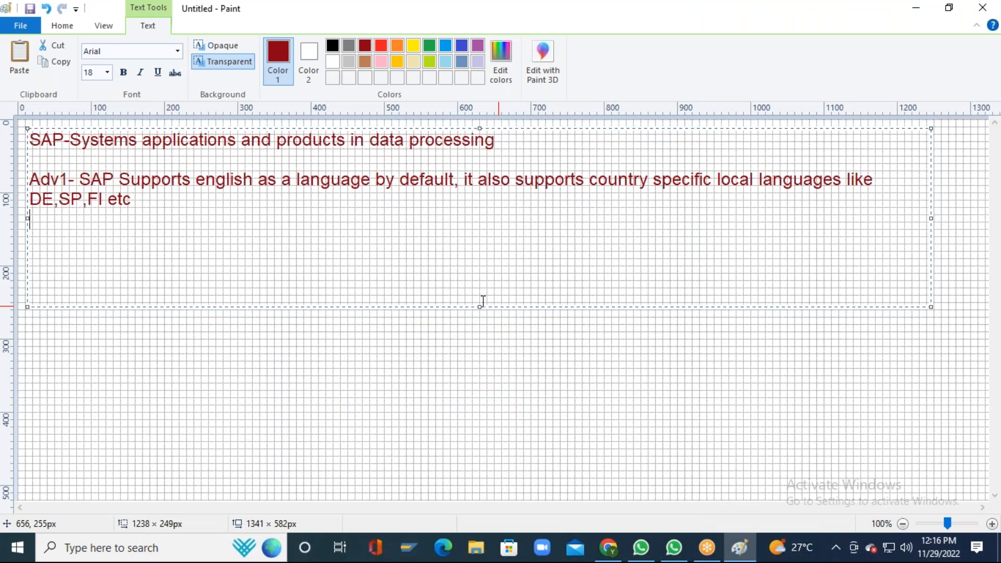
text(GUI-Grap)
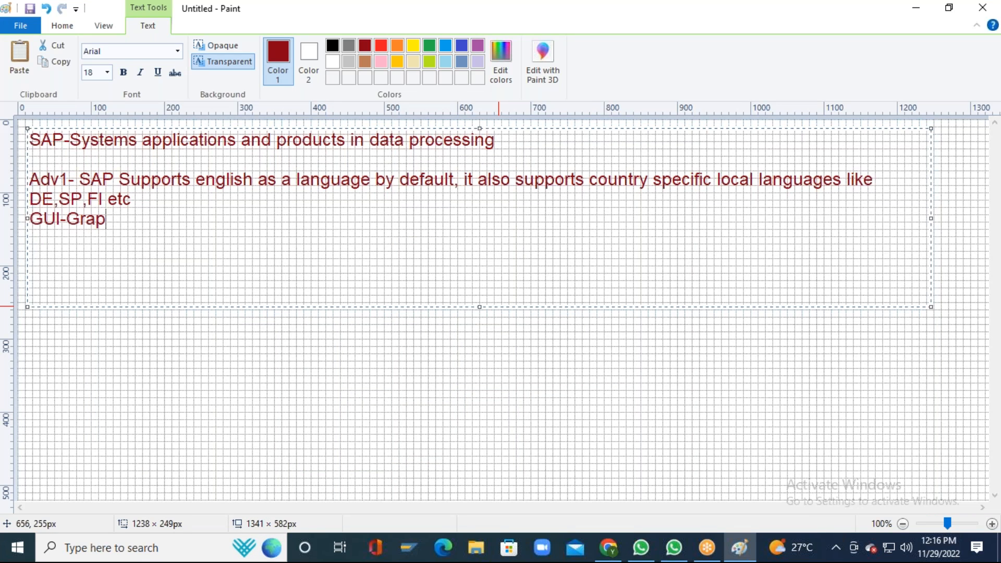
text(hycal user int)
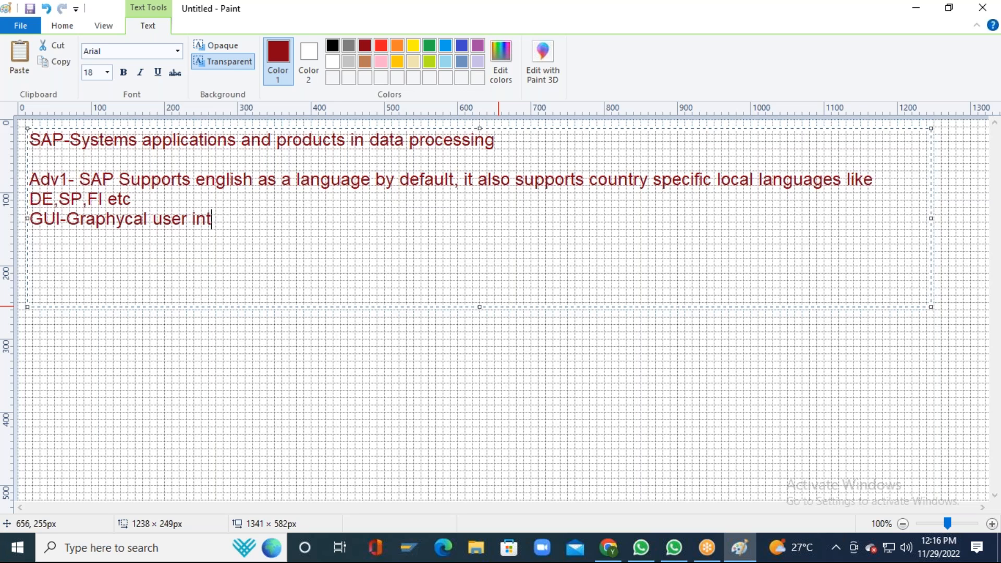
text(erface.)
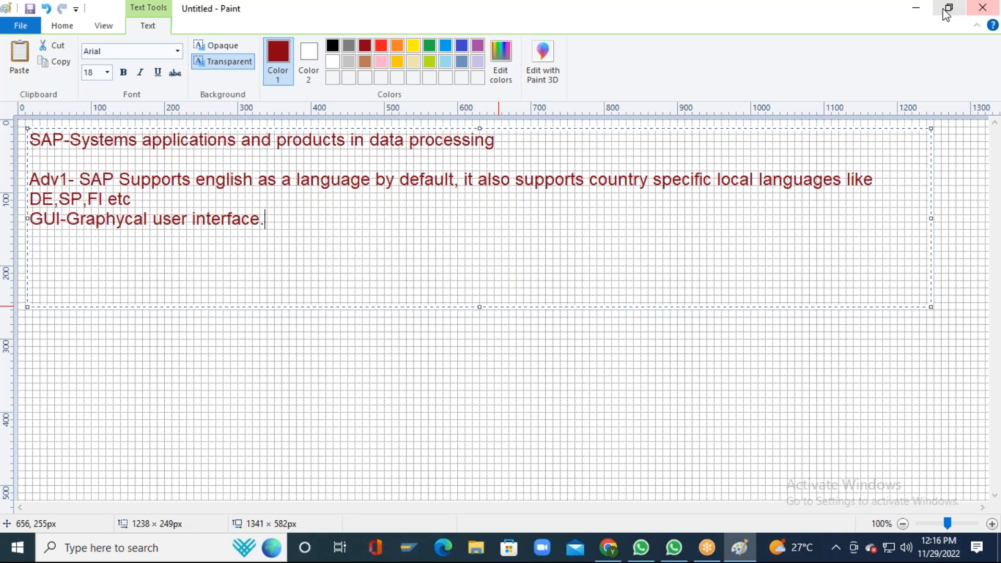
click(921, 8)
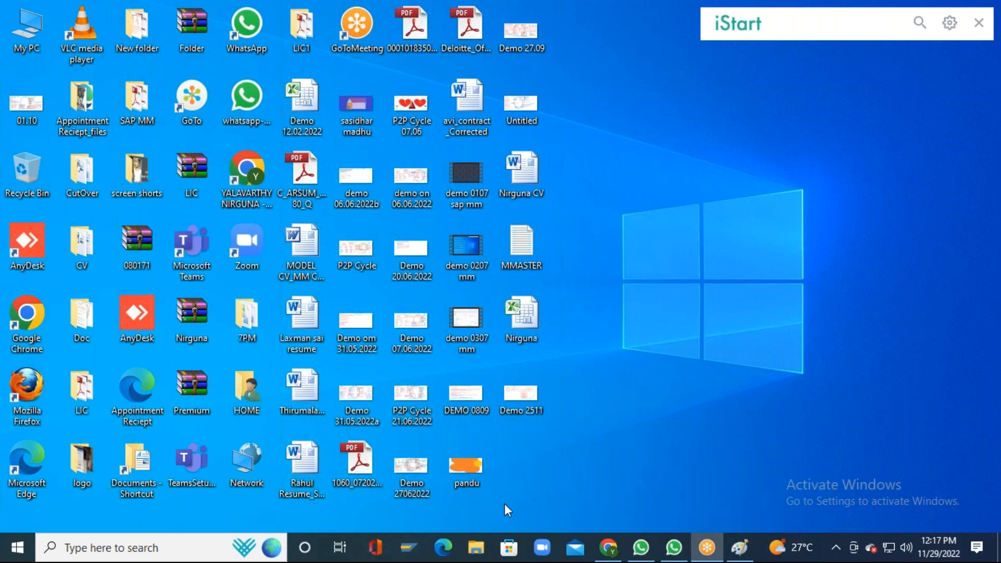
Open SAP Logon and examine the first connection's system entry properties, including application server, instance number and system ID
click(423, 545)
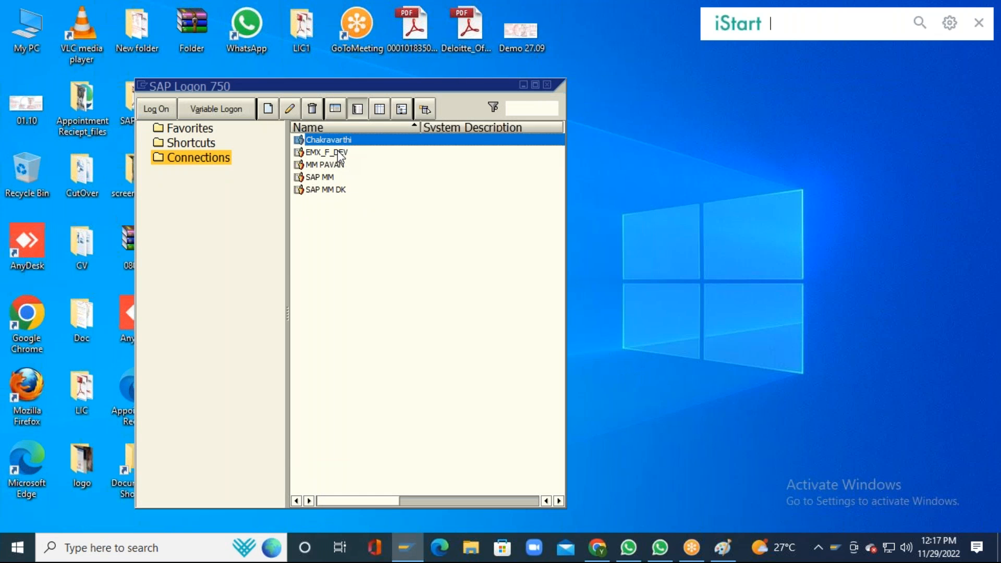
click(337, 152)
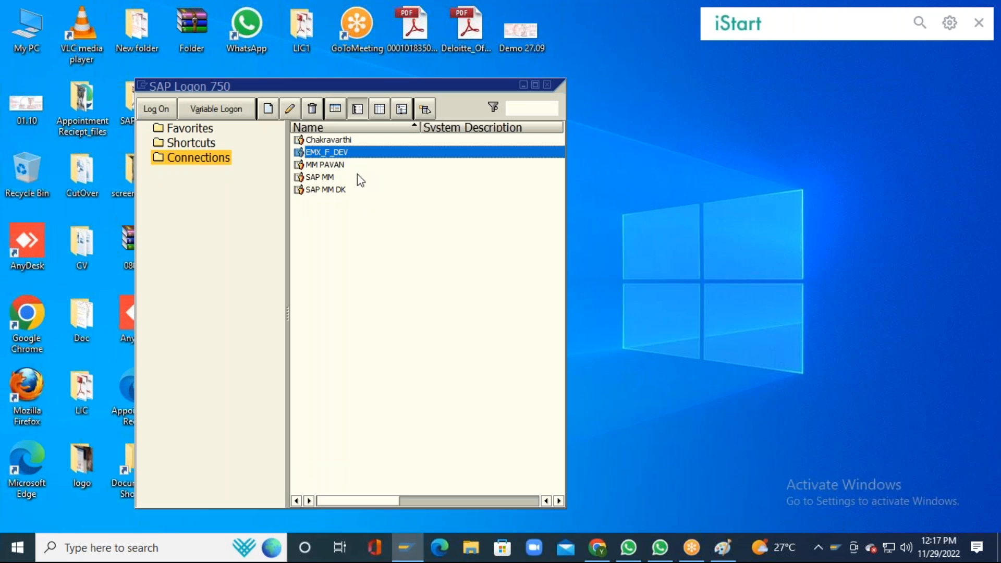
click(330, 141)
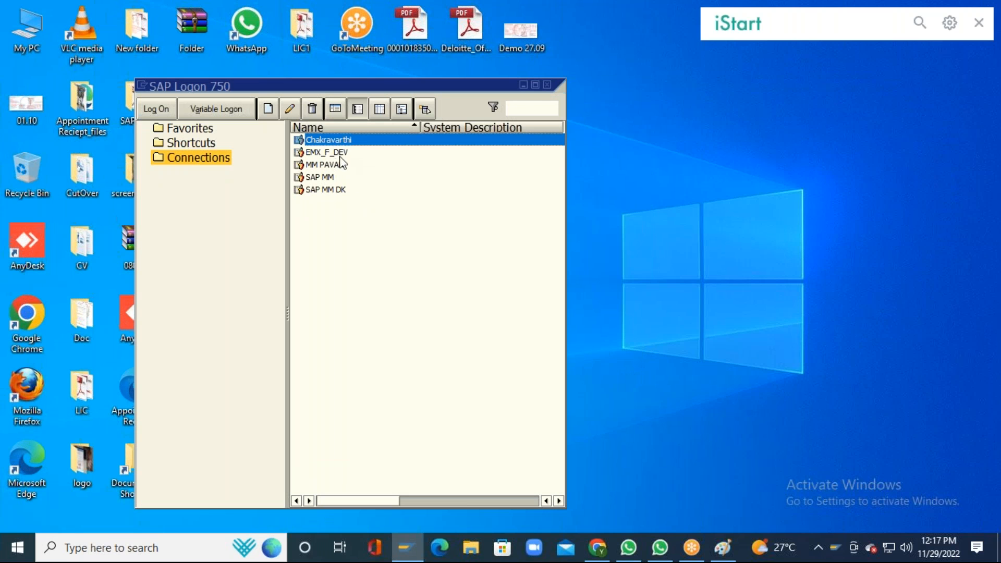
click(289, 109)
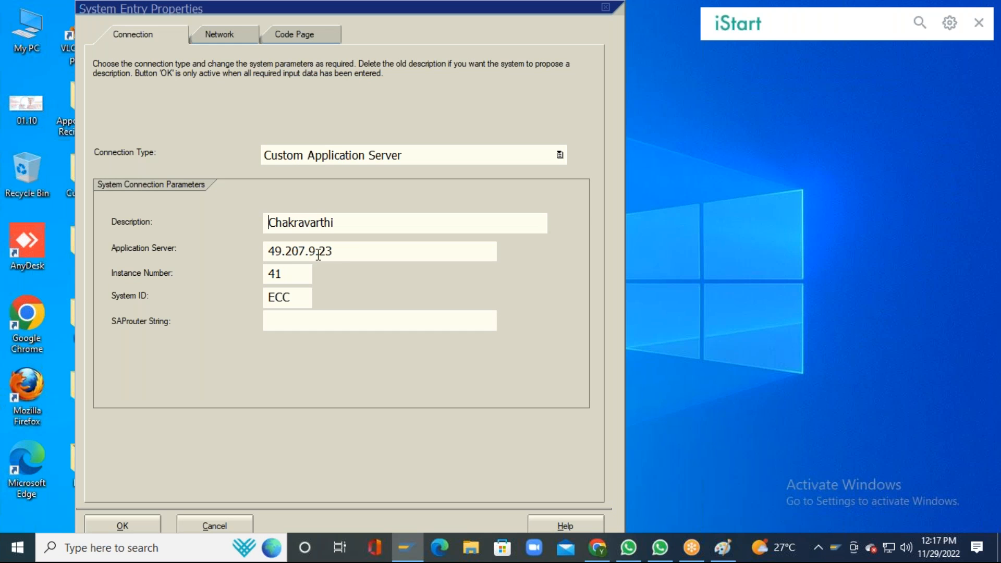
click(294, 270)
click(149, 521)
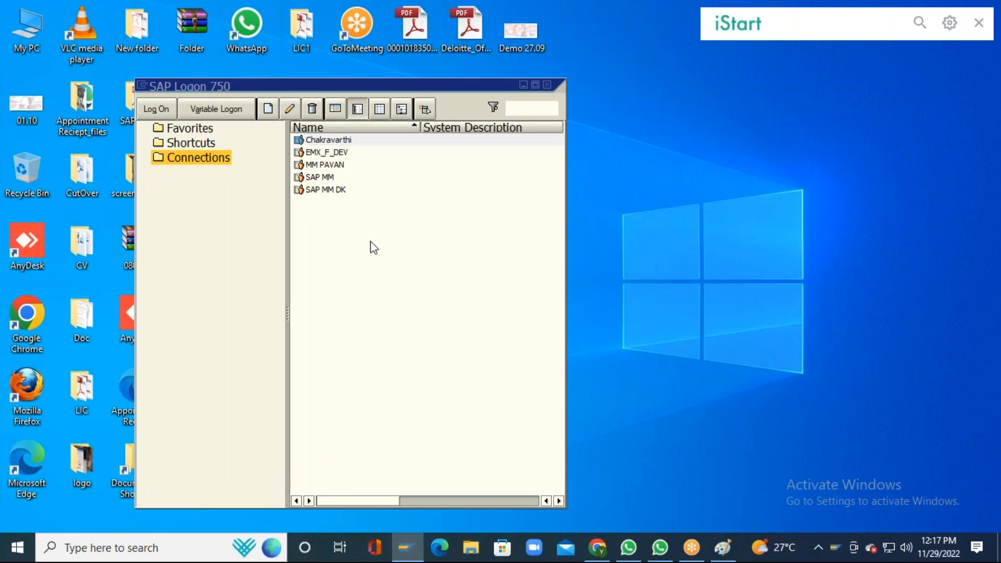
Open the first connection's logon screen and choose the saved user mm100
double_click(344, 142)
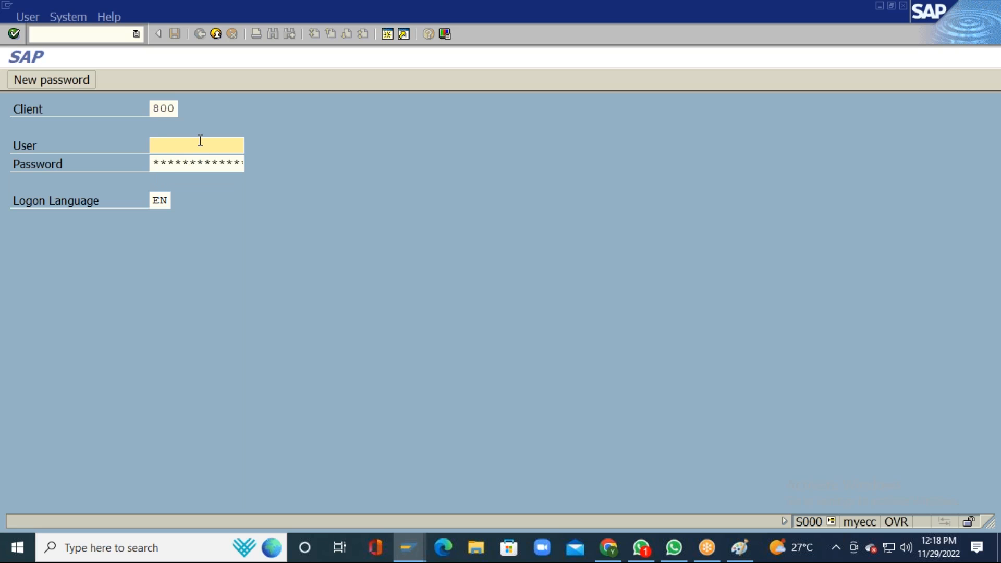
key(Down)
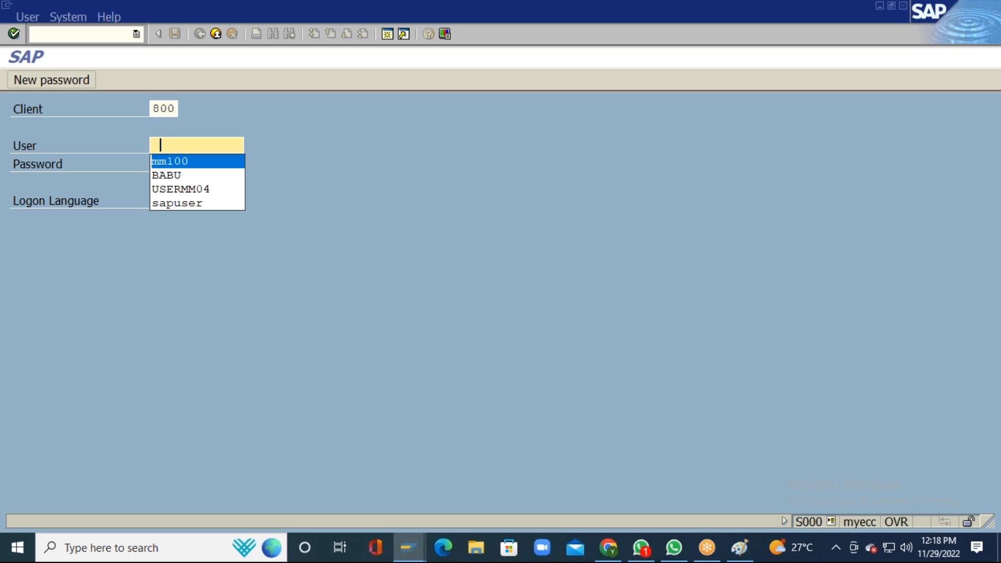
key(Return)
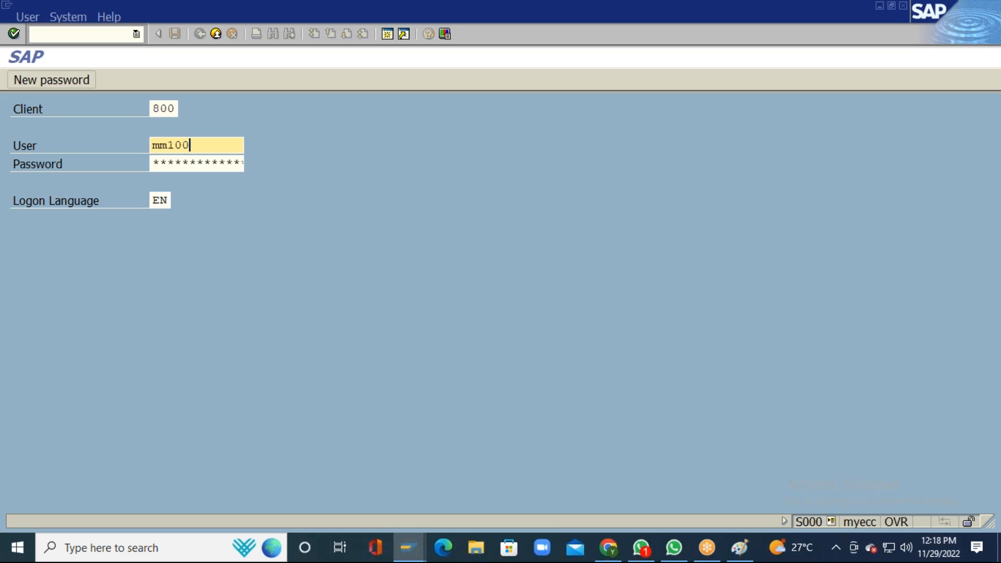
Enter the account password, use EN as the logon language, and log on to SAP
key(Tab)
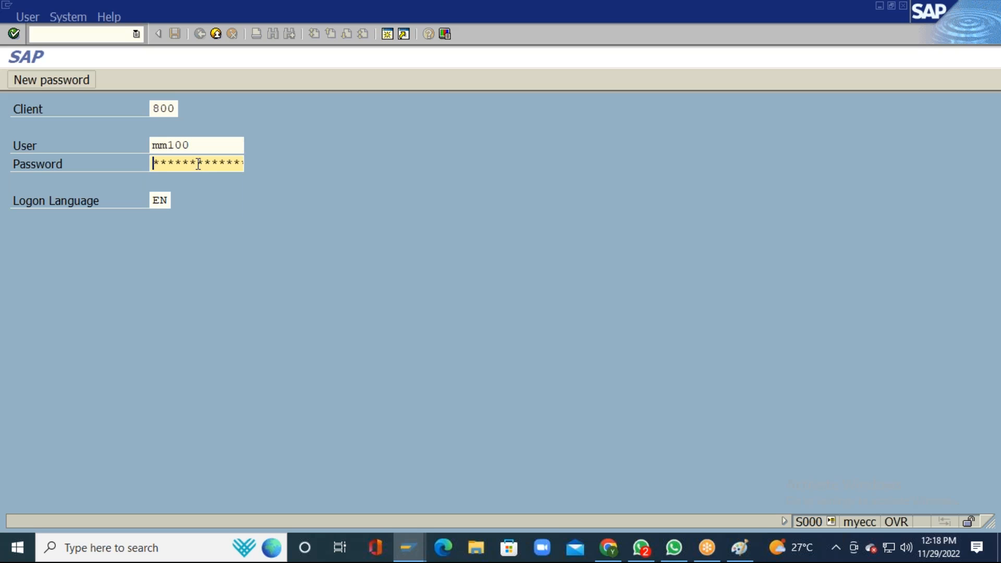
key(Right)
key(Right)
key(Right)
key(Right)
key(Right)
key(Right)
key(Right)
key(Right)
click(159, 200)
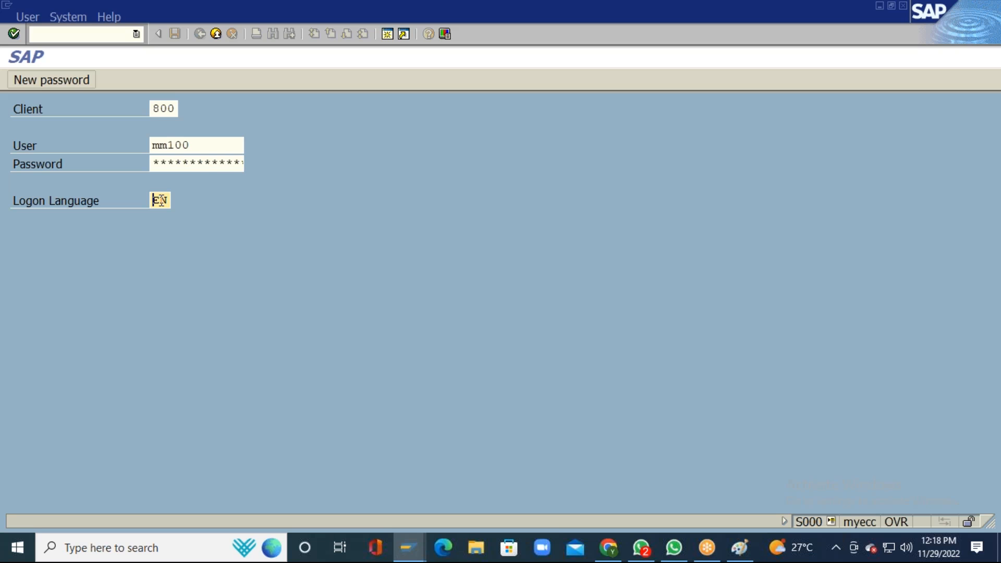
key(Right)
key(Right)
key(Return)
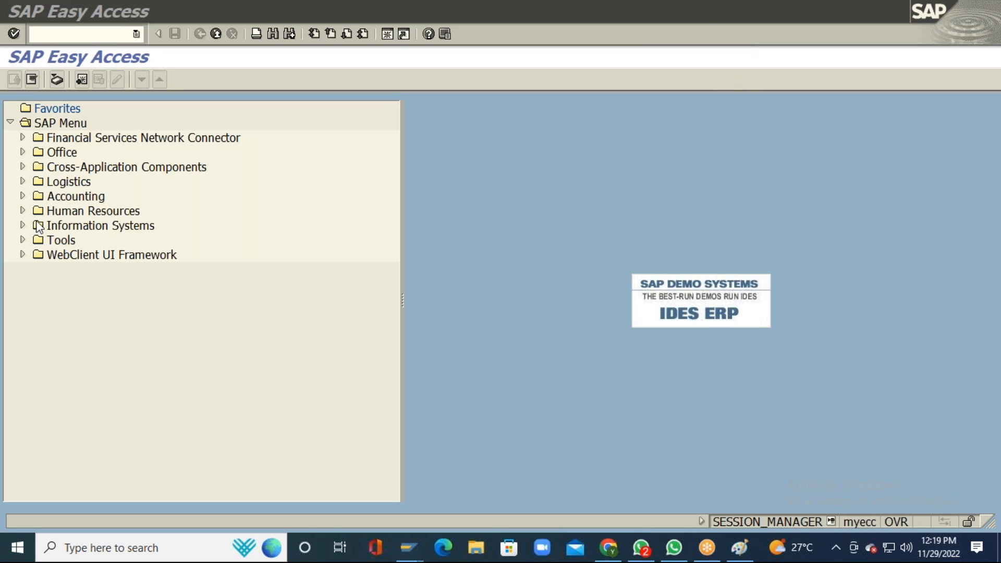
Expand Logistics, Materials Management, Purchasing, Purchase Order and Create in the SAP menu, and open transaction ME21N
click(23, 182)
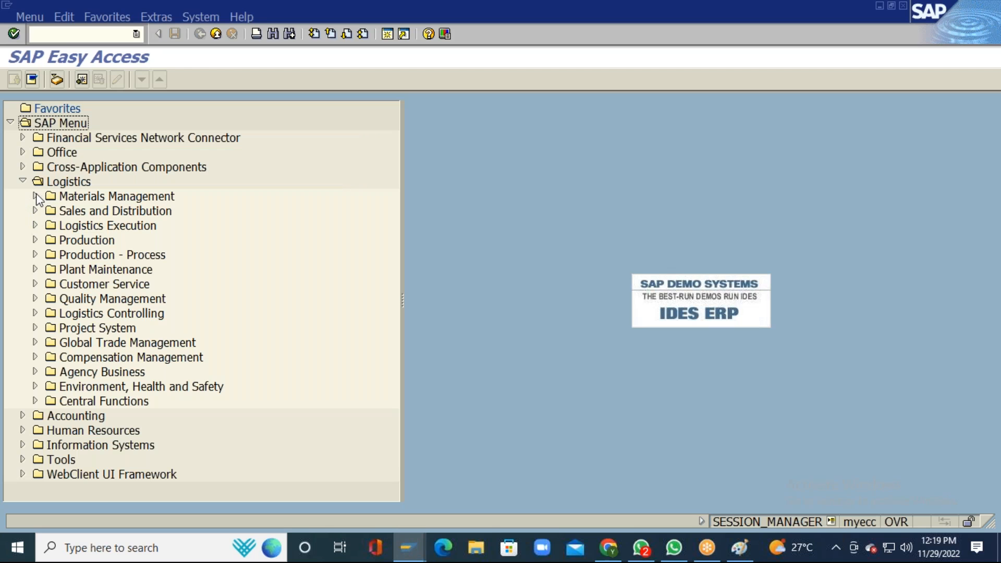
click(35, 196)
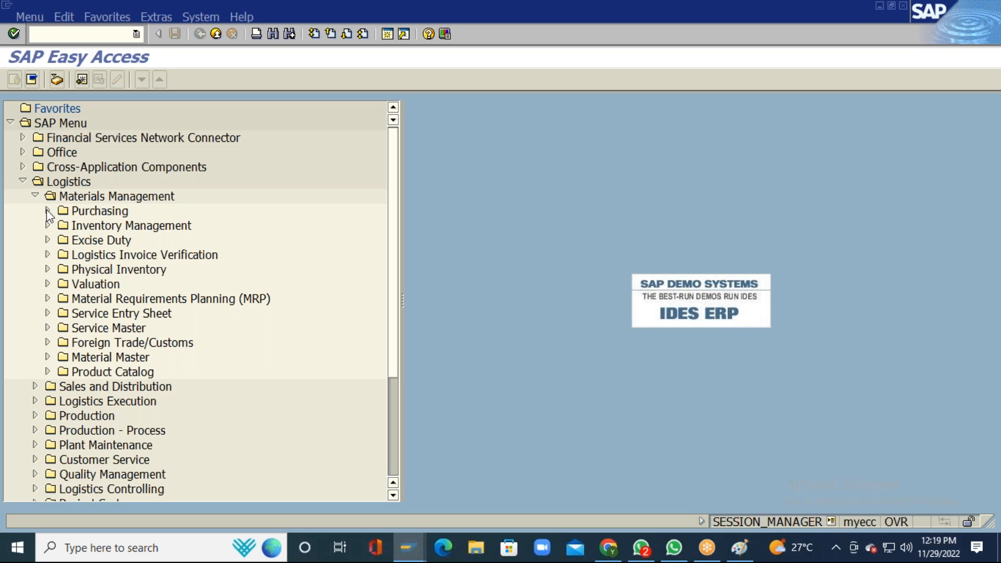
click(47, 211)
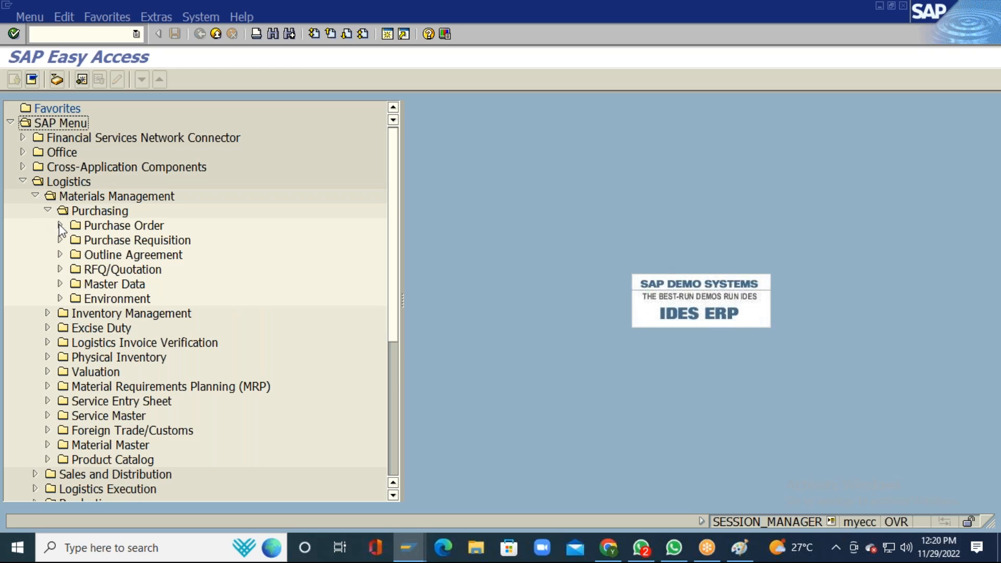
click(60, 225)
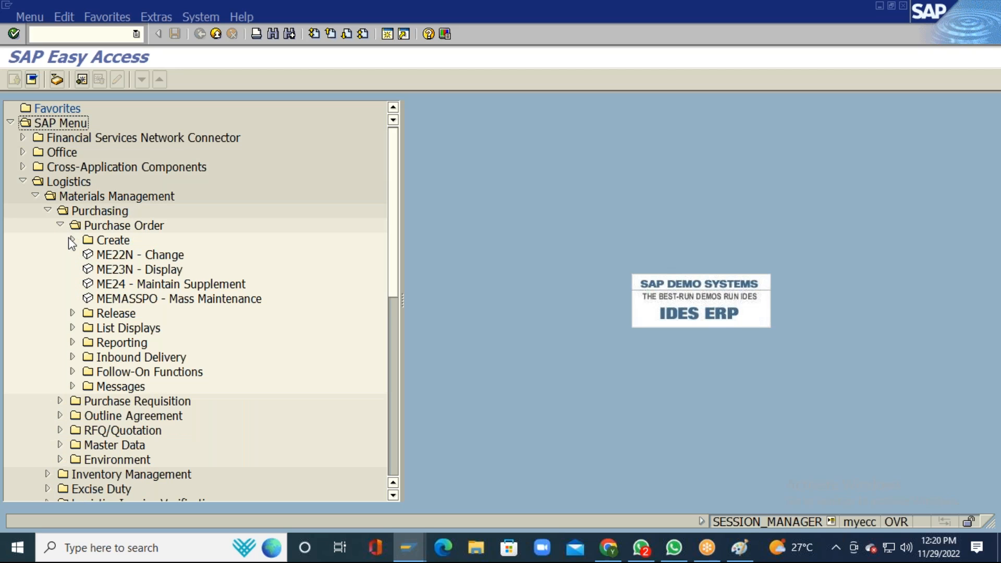
click(72, 241)
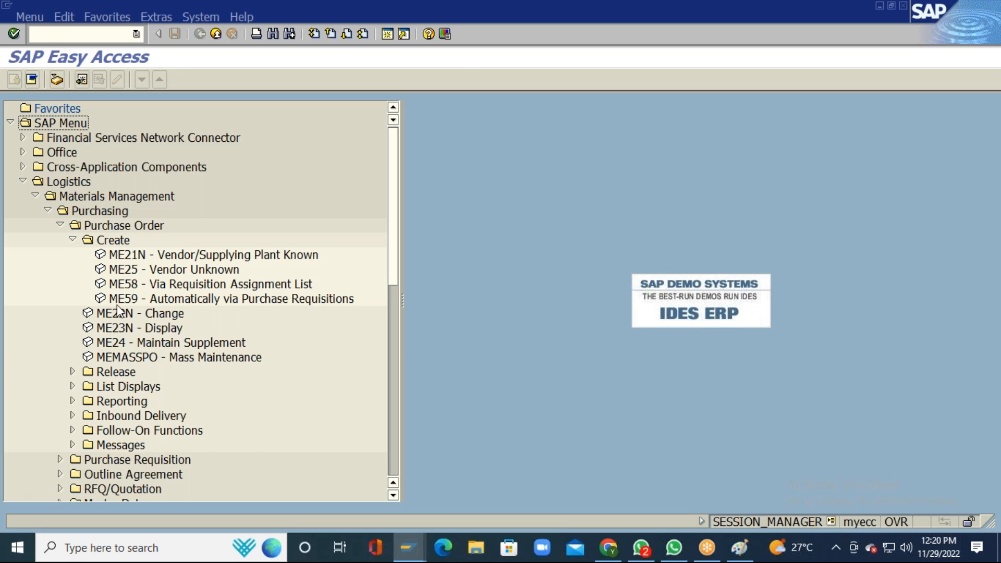
double_click(148, 255)
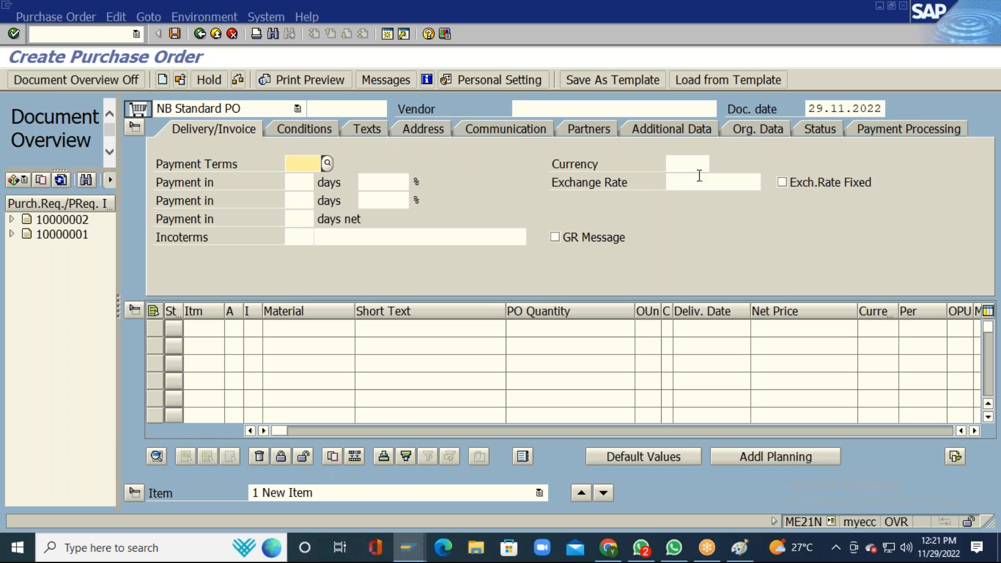
Exit the Create Purchase Order transaction without entering an item, and log off from SAP, closing SAP Logon as well
click(546, 332)
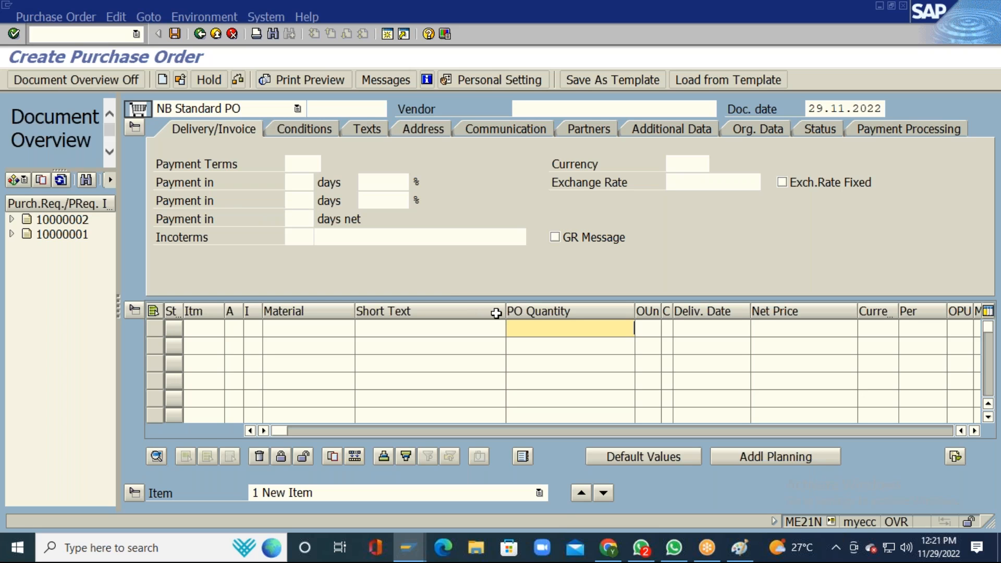
click(217, 34)
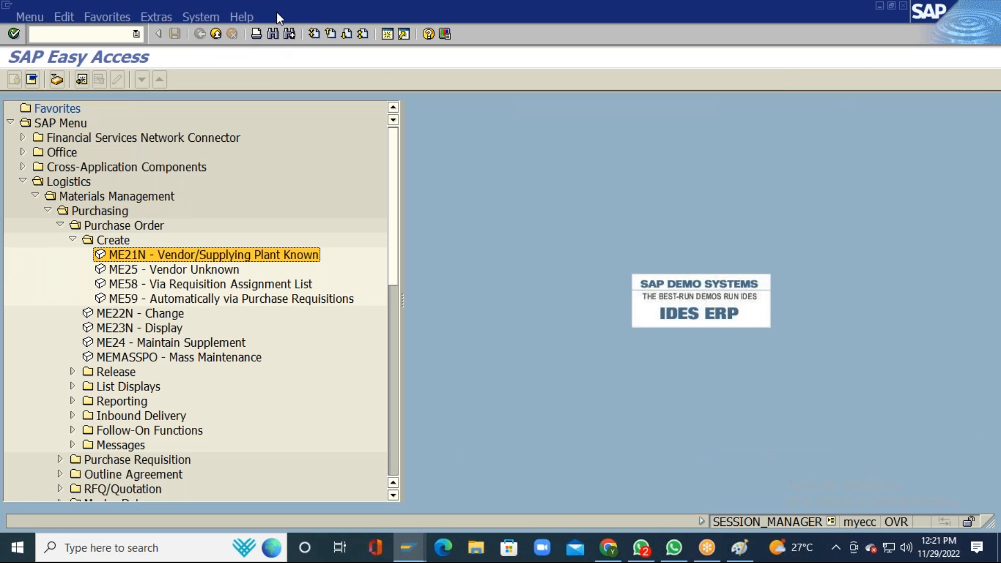
drag(276, 13, 282, 107)
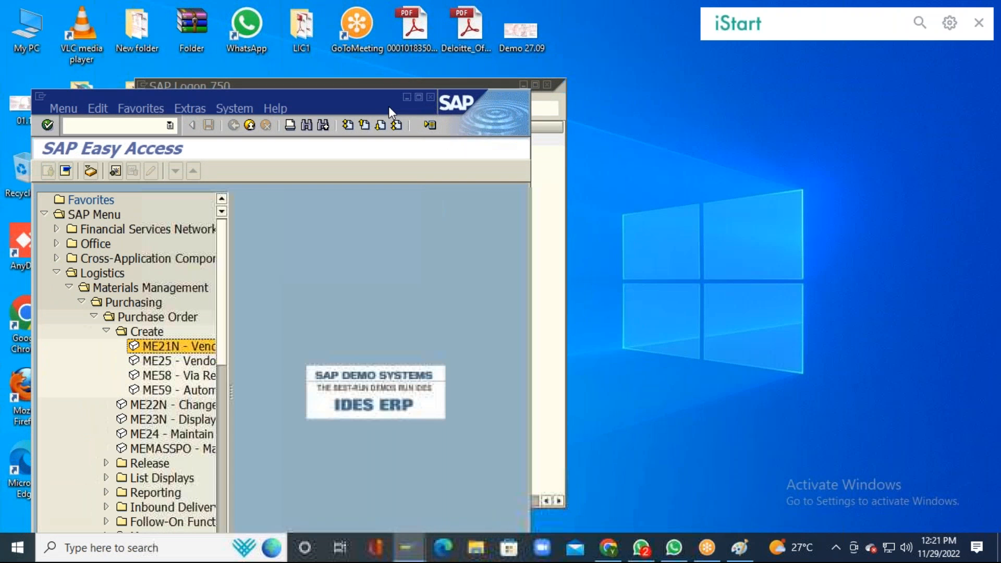
click(431, 98)
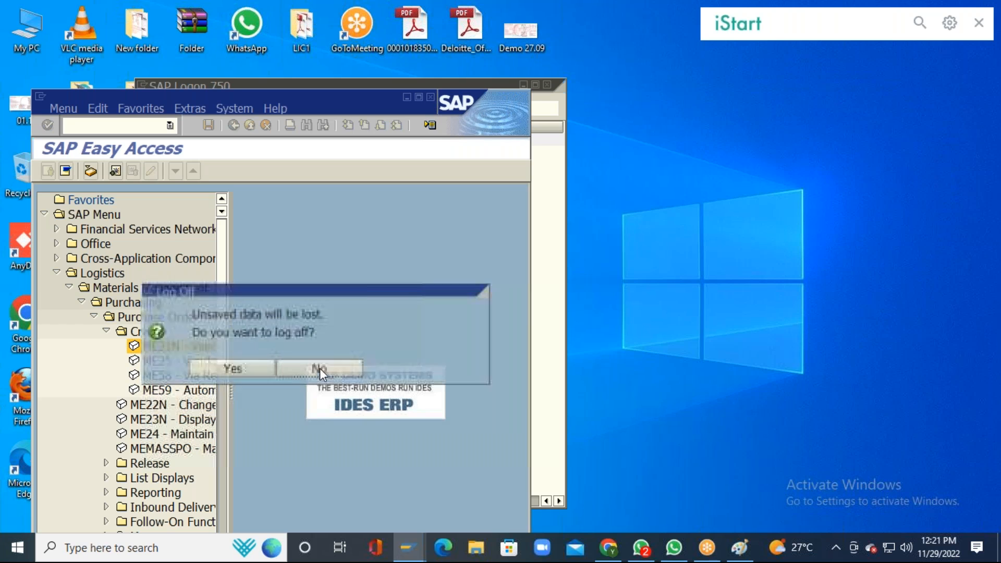
click(232, 368)
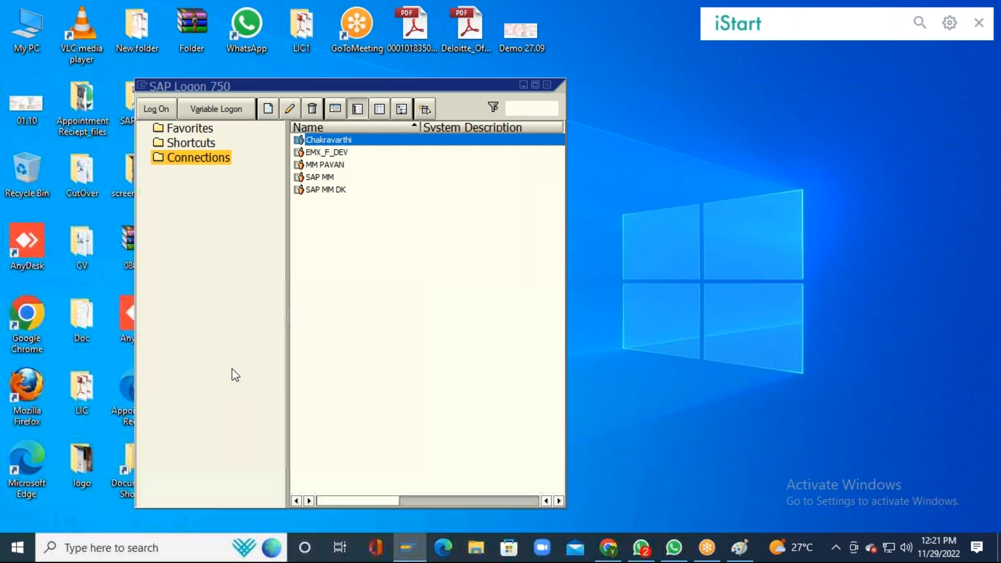
click(547, 85)
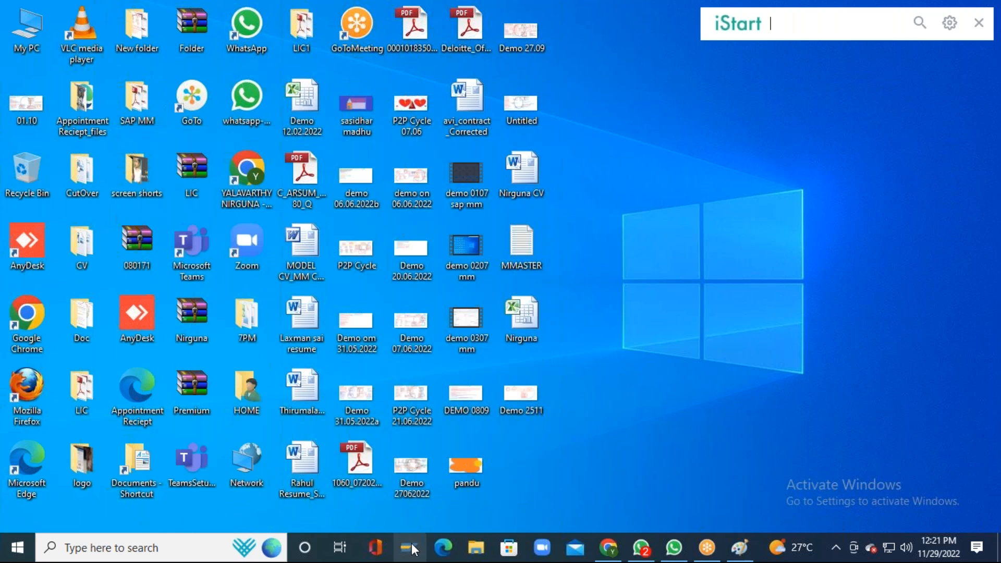
Switch to SAP Logon, open the first connection's logon screen in a maximized window, and choose the saved user mm100
click(409, 545)
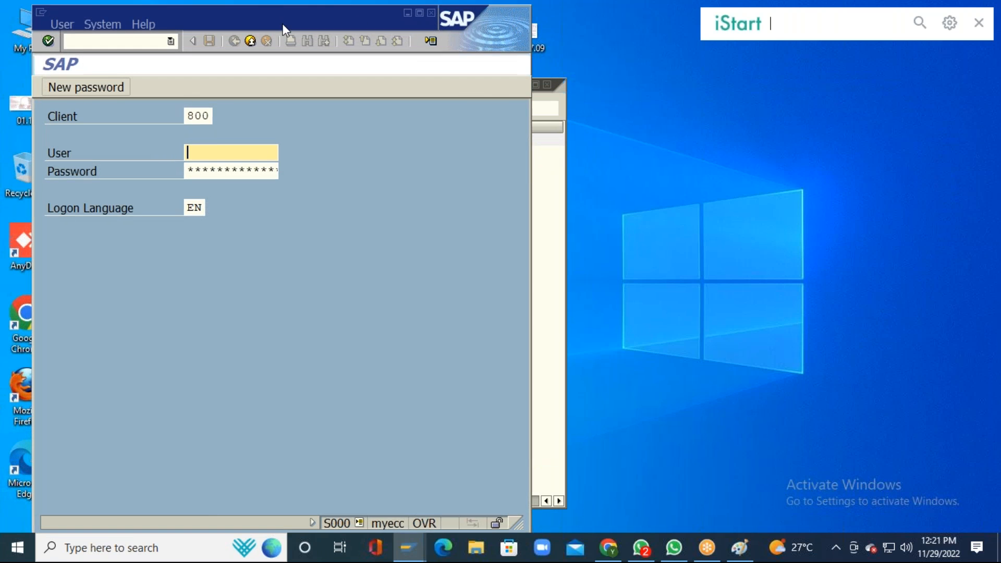
drag(278, 13, 291, 45)
click(432, 43)
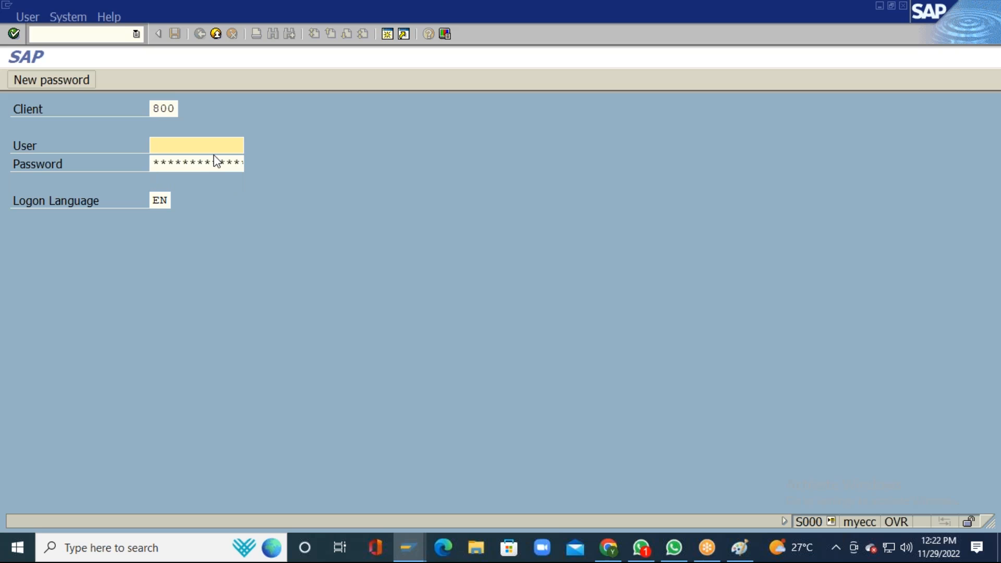
click(187, 147)
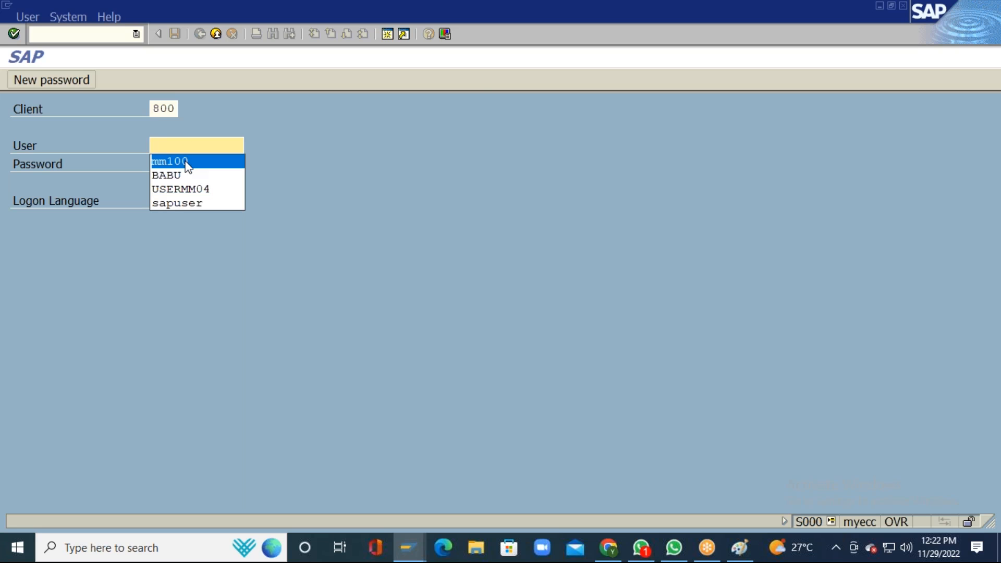
click(186, 162)
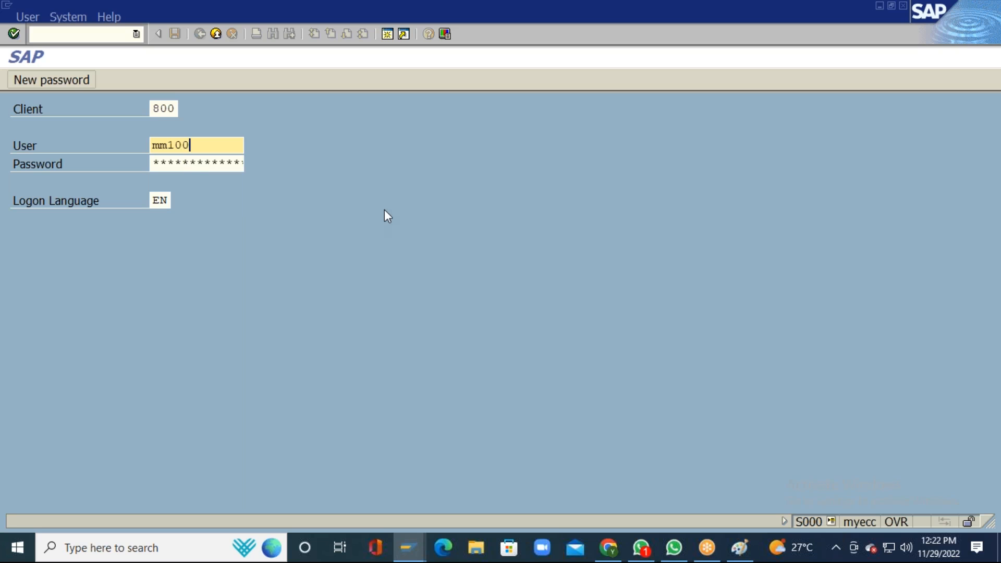
Enter the account password and set the logon language to DE
click(197, 165)
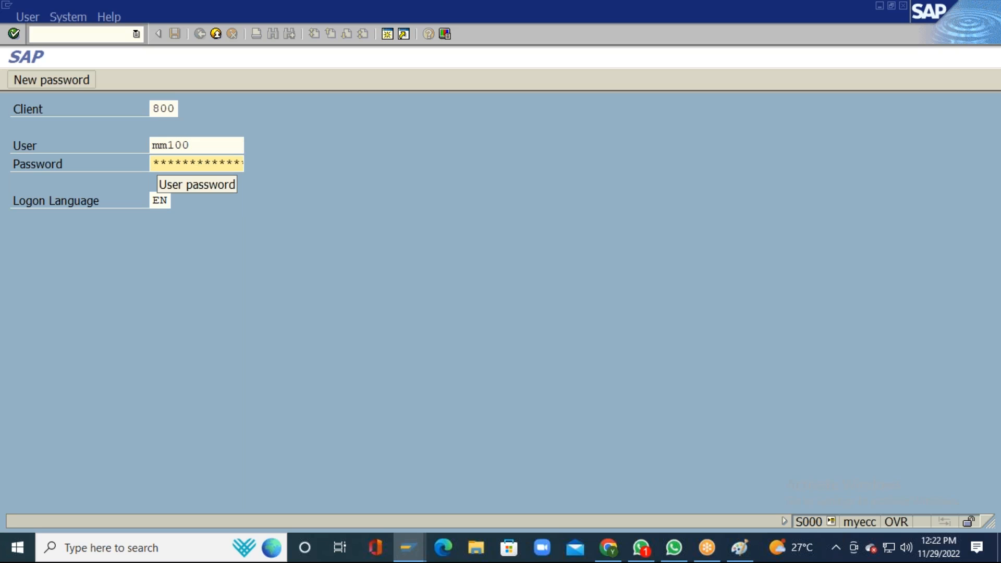
text(********)
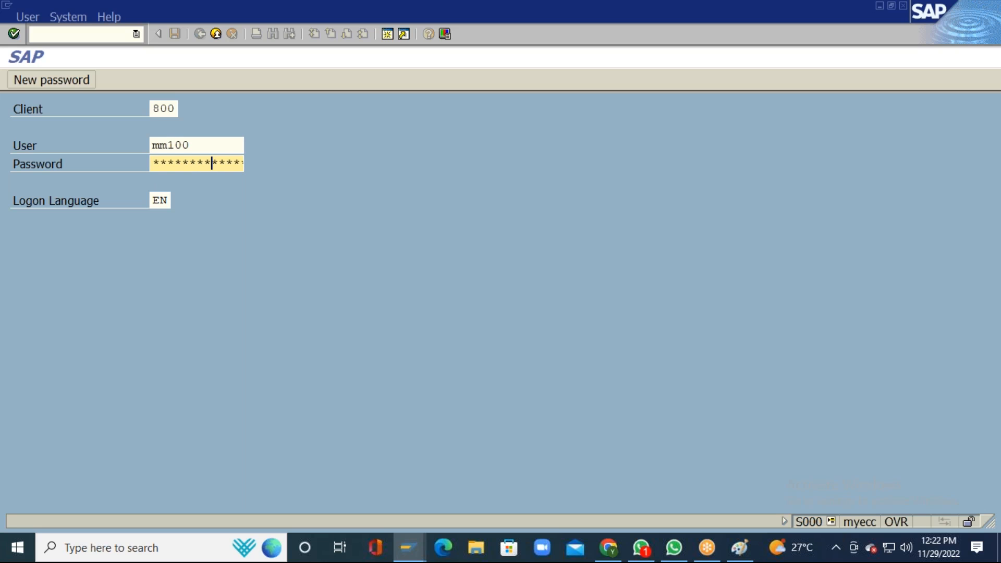
key(Tab)
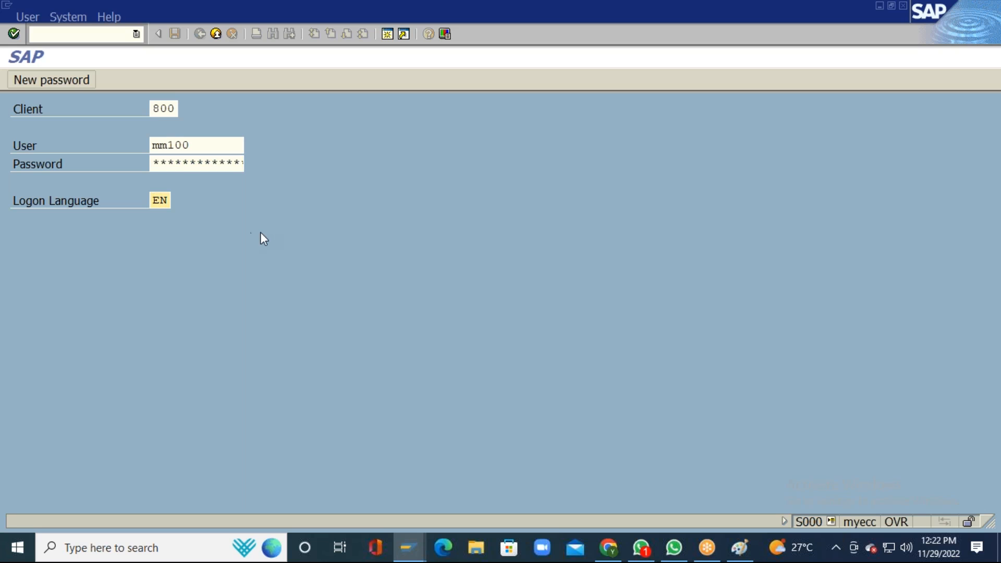
key(BackSpace)
key(BackSpace)
text(DE)
key(Tab)
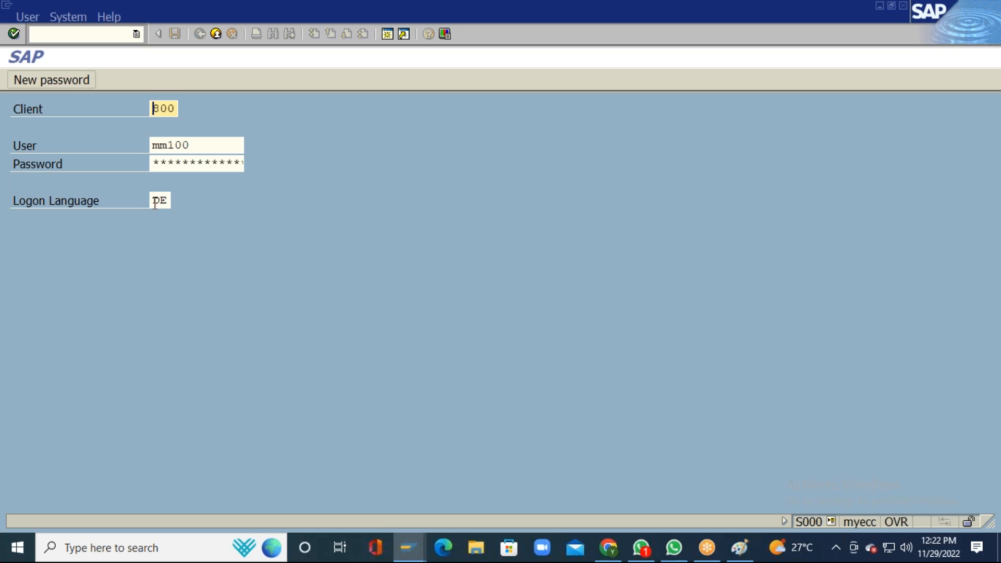
Log on to SAP in German and confirm the copyright notice
click(161, 200)
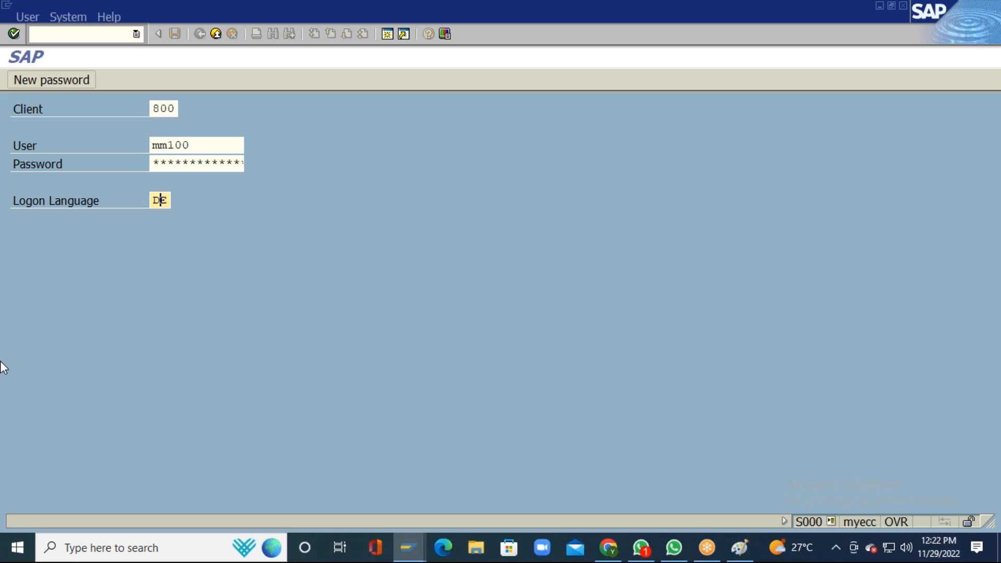
key(Return)
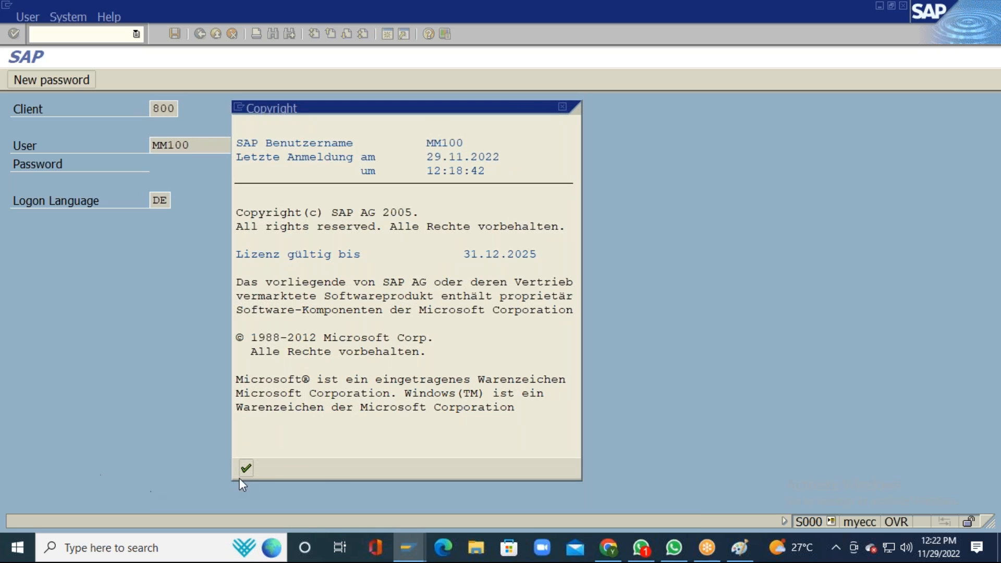
click(248, 470)
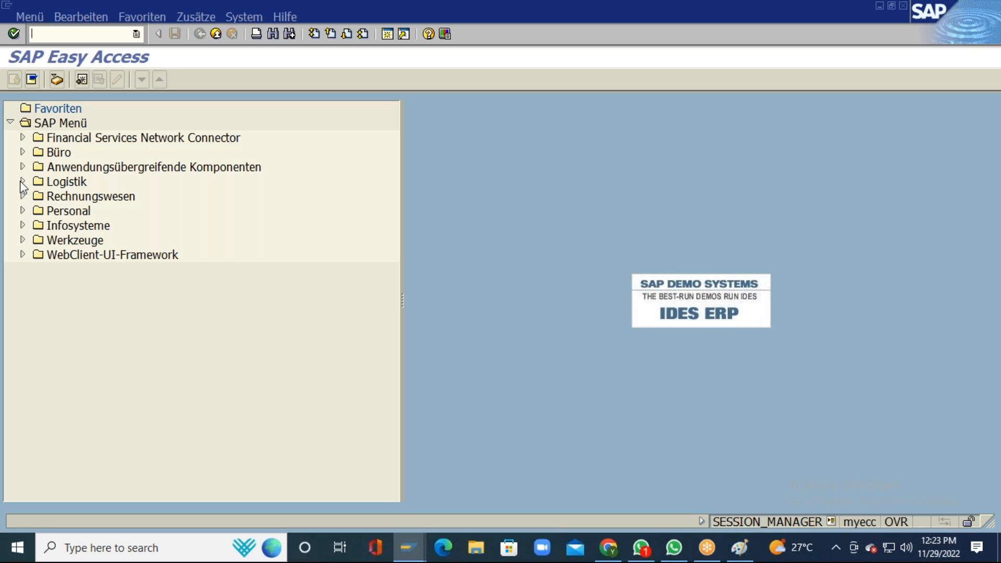
Expand Logistik, Materialwirtschaft, Einkauf, Bestellung and Anlegen in the SAP menu, and open transaction ME21N
click(65, 188)
click(23, 181)
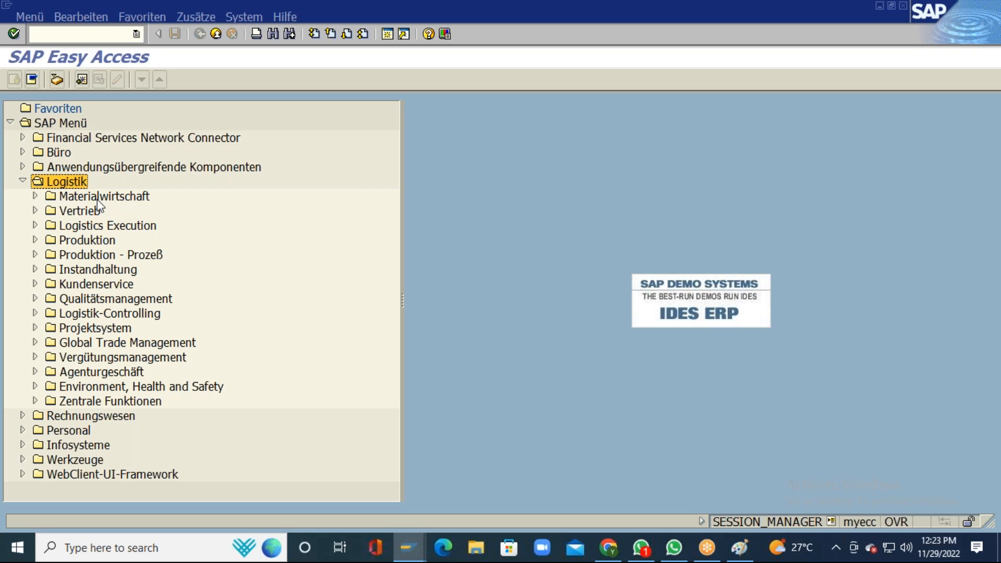
click(35, 196)
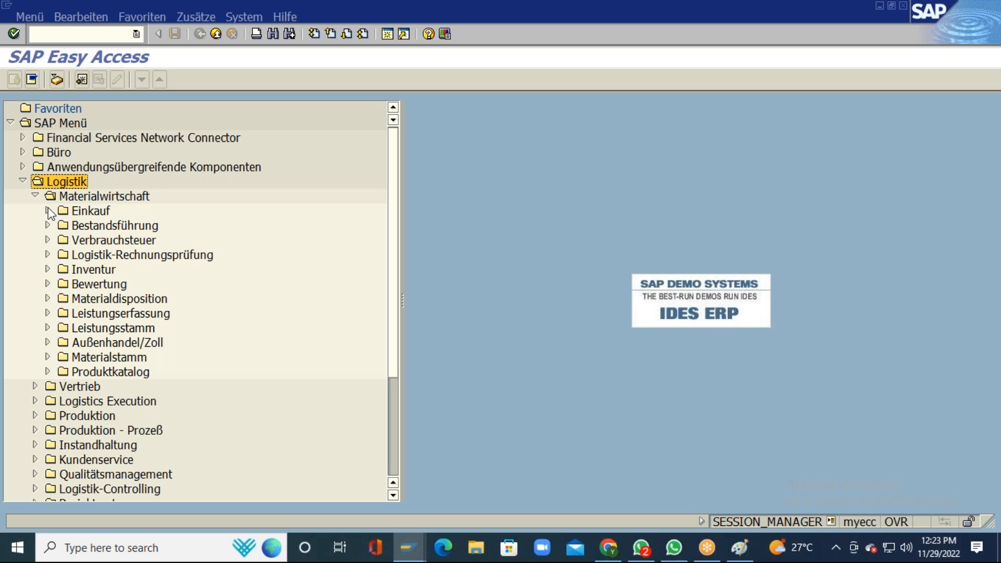
click(47, 209)
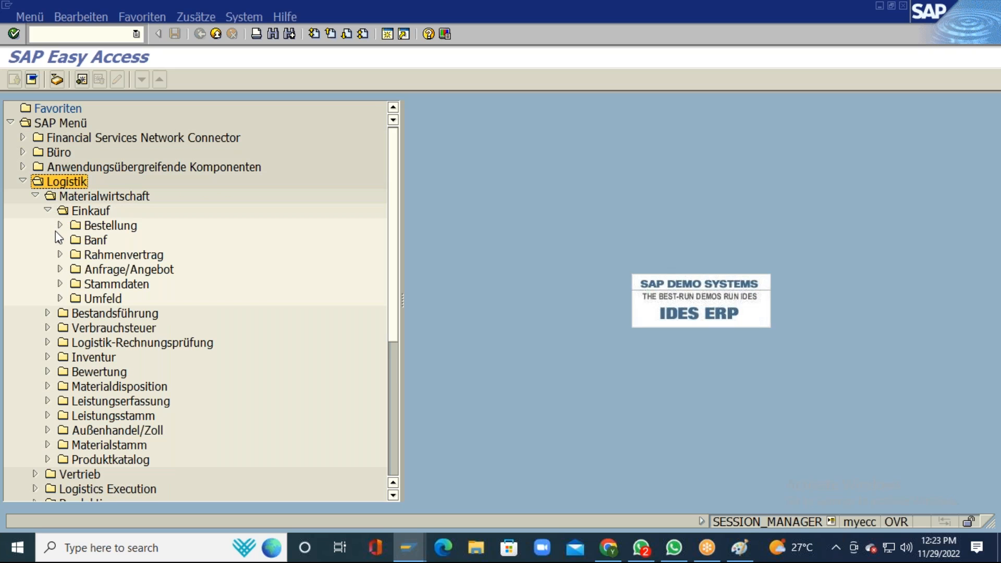
click(59, 225)
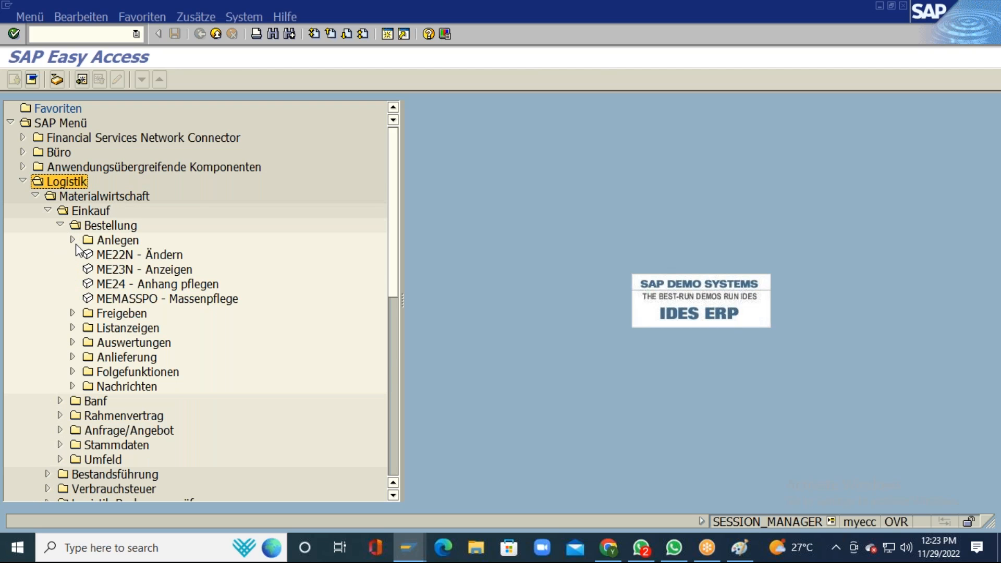
click(73, 241)
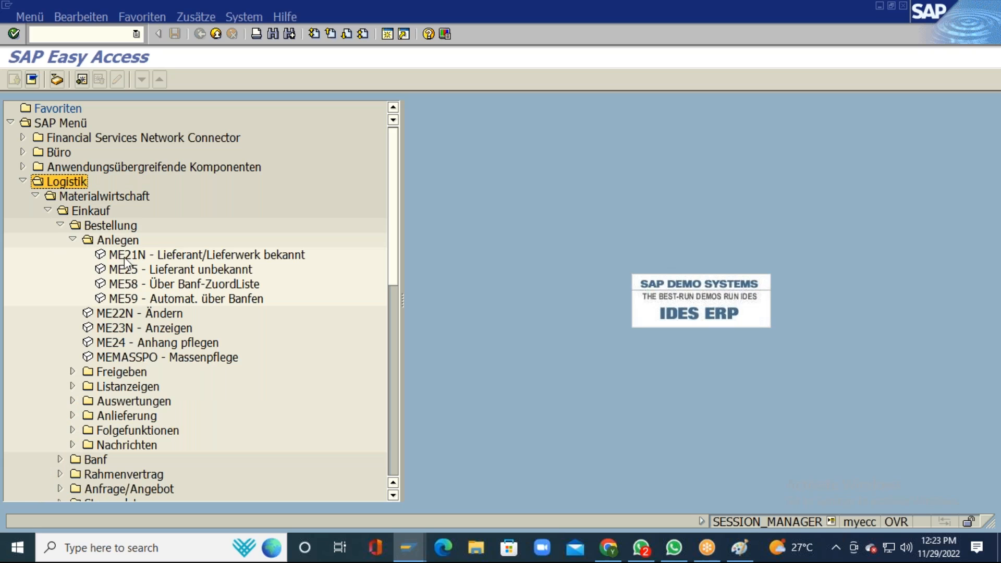
click(139, 255)
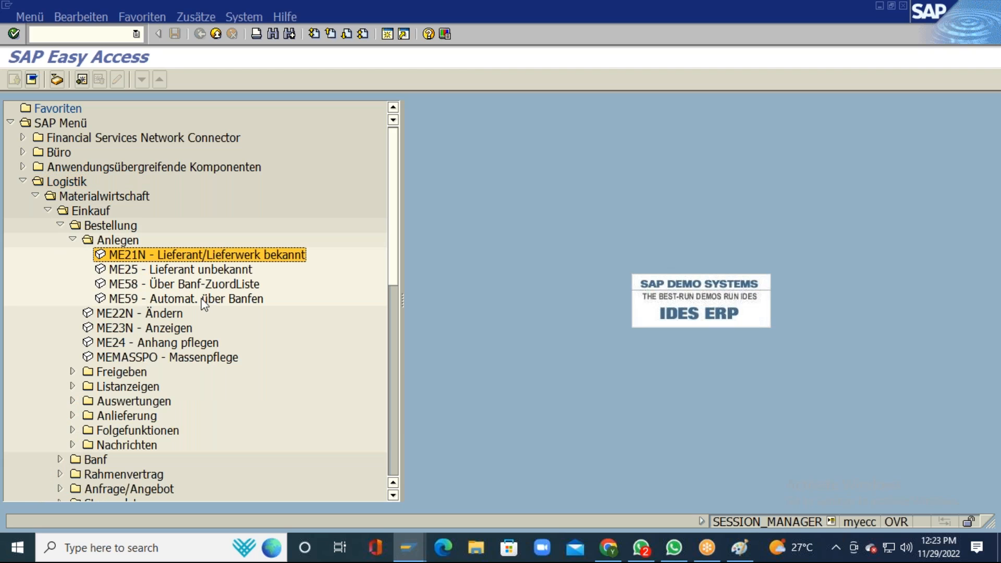
double_click(139, 255)
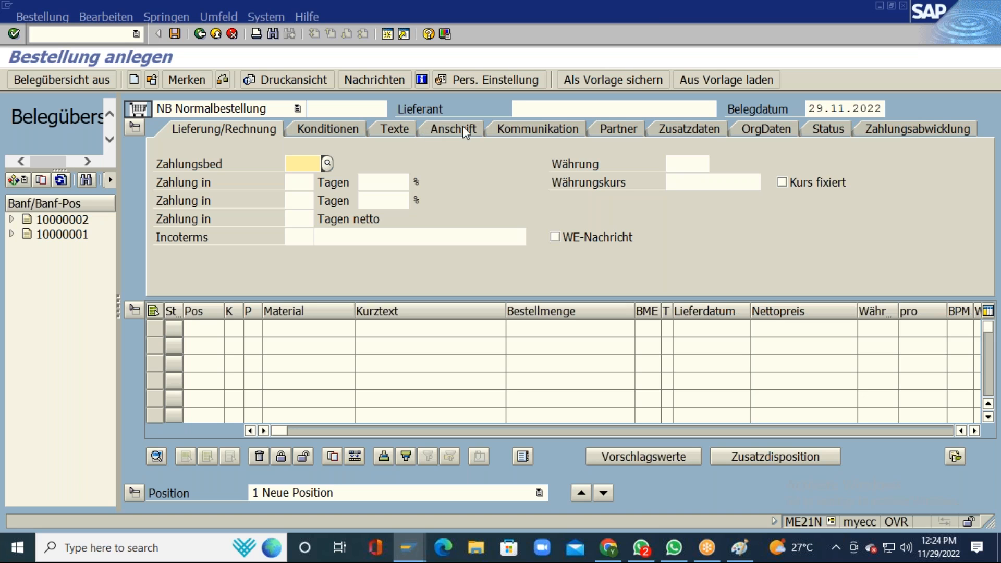
View the Zahlungsabwicklung header data of the new purchase order, and return to SAP Easy Access without entering an item
click(903, 125)
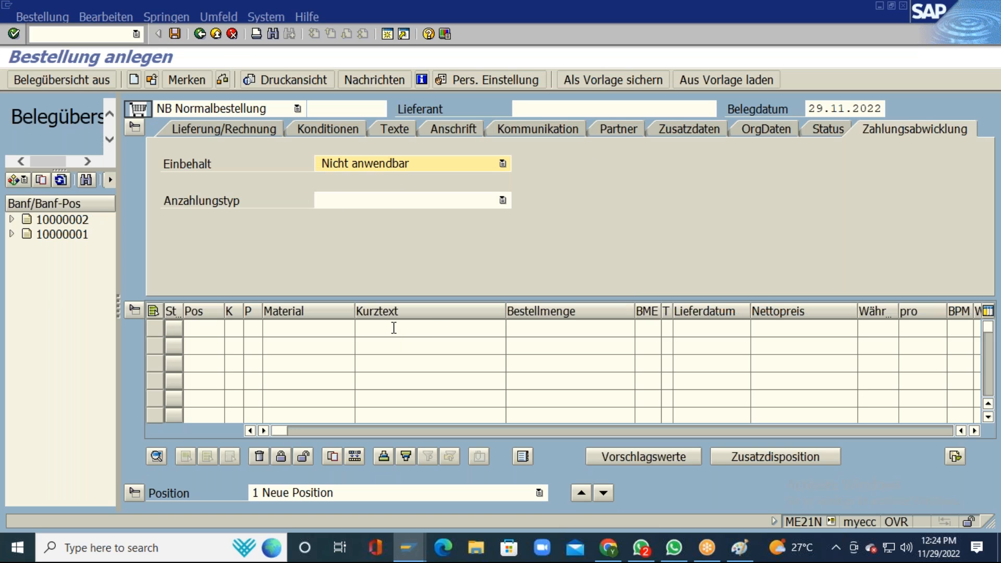
click(432, 328)
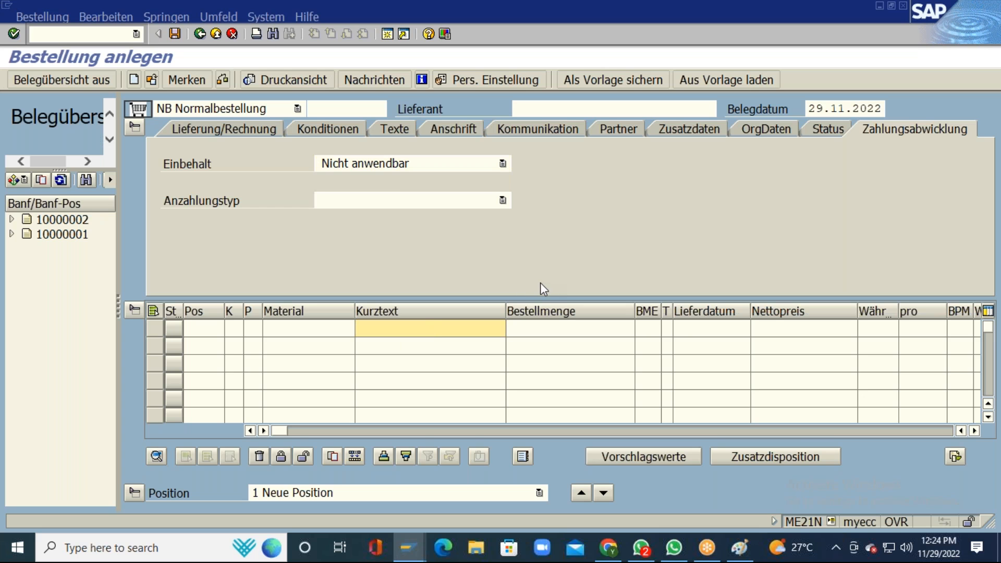
click(199, 34)
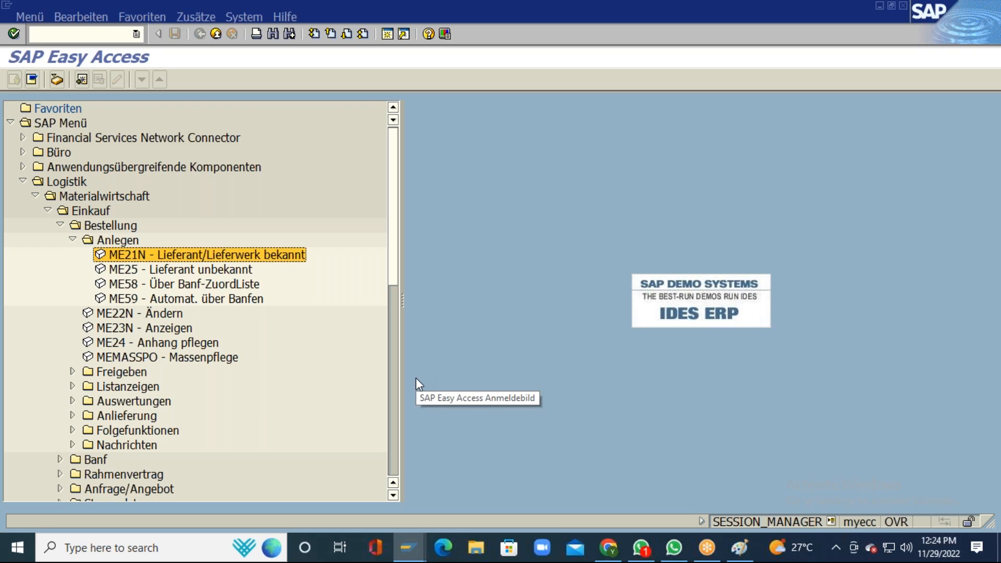
Restore the SAP Easy Access window to its smaller size and log off from the German session
click(393, 407)
click(393, 167)
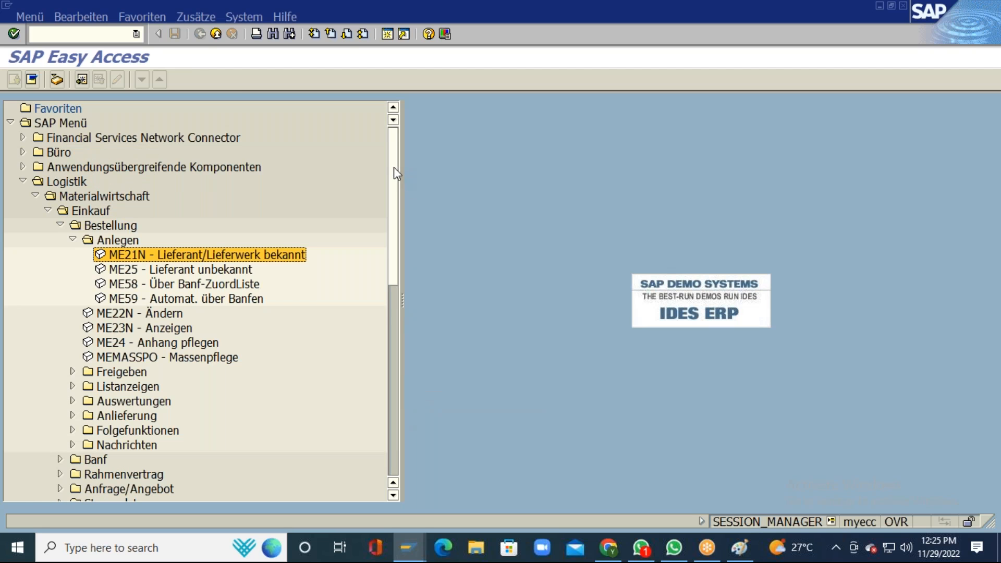
double_click(264, 6)
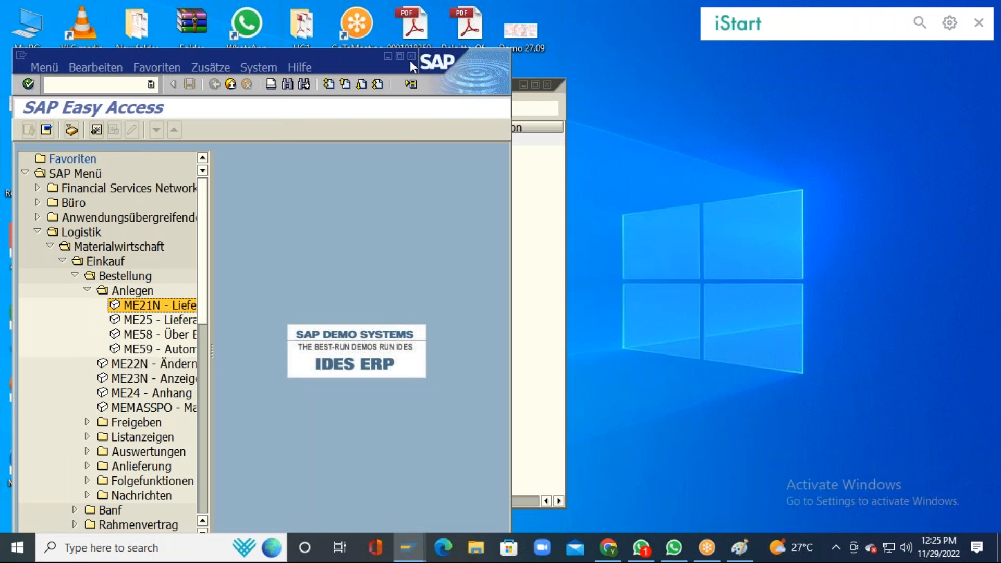
click(412, 57)
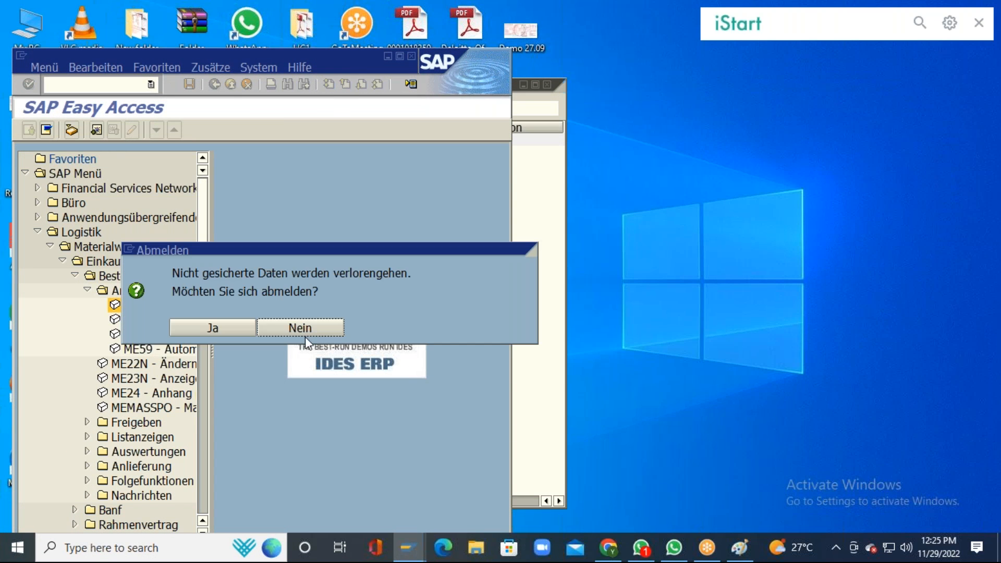
click(213, 327)
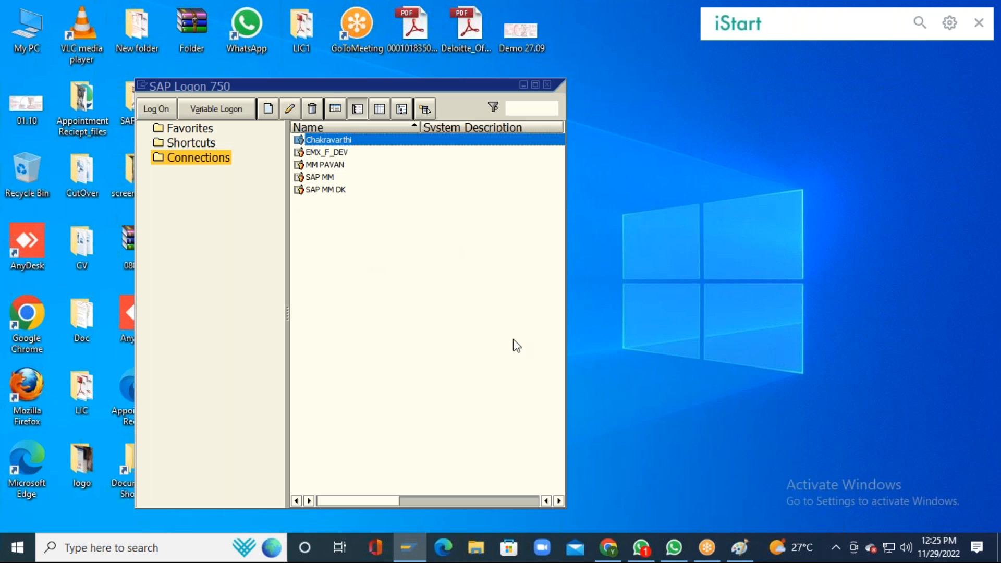
Switch to Paint and add the heading "ADV2-" one blank line below the GUI note
click(746, 560)
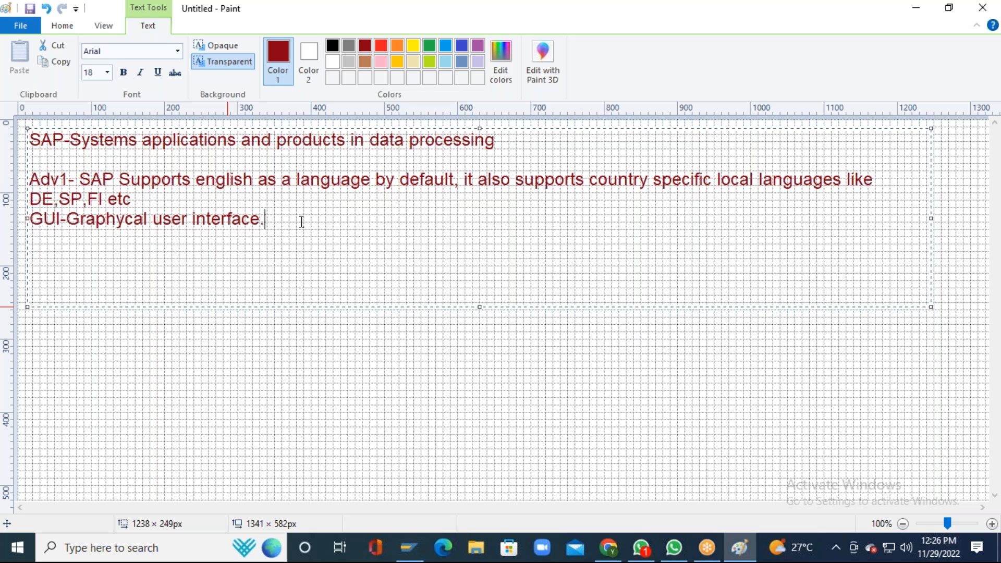
key(Return)
key(Return)
text(ADV2-)
key(Return)
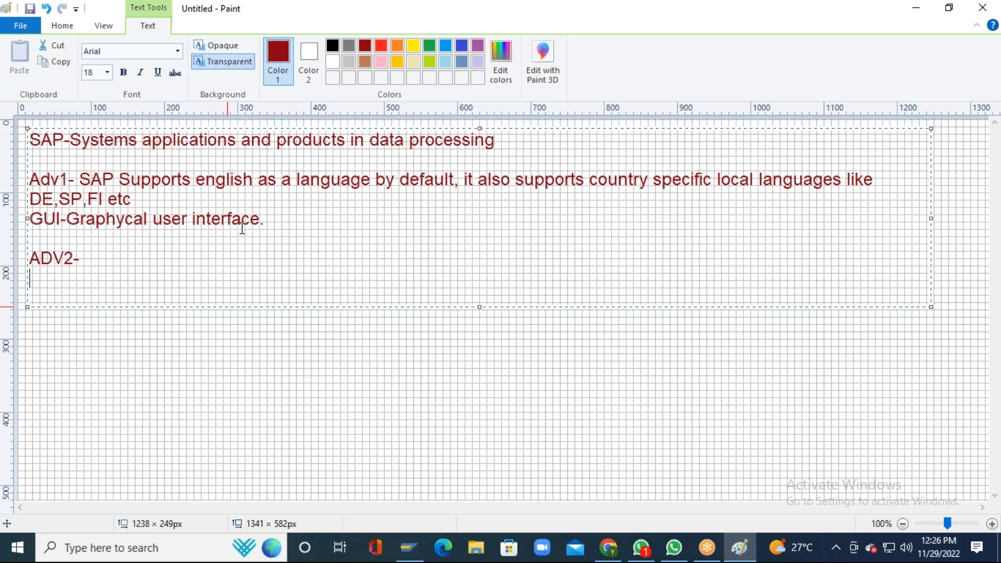
Write "SOLUTIONS COMMON AROUND THE WORLD" on the line under the ADV2- heading
text(SOLUTI)
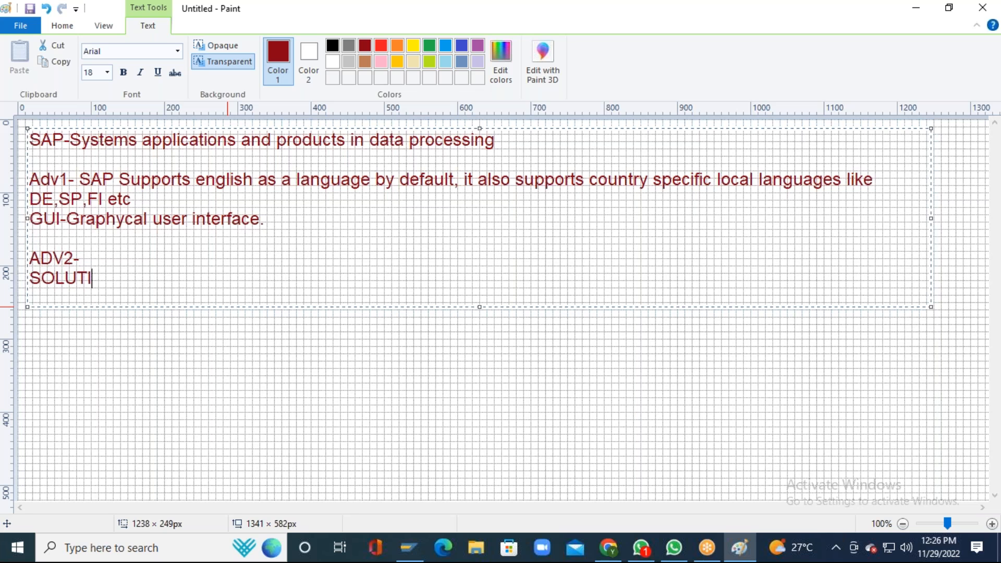
text(ONS COMMON AROUND )
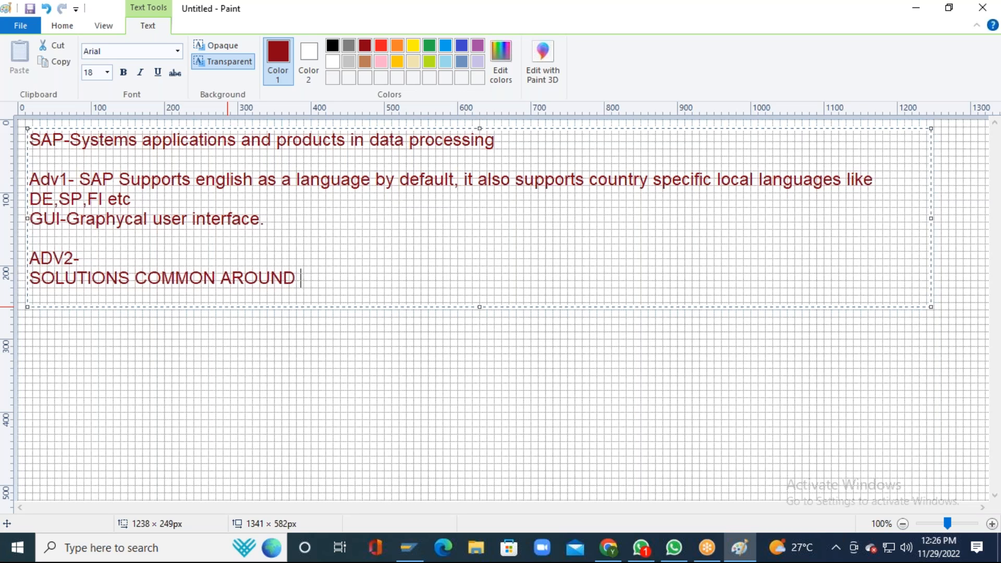
text(THE WORLD)
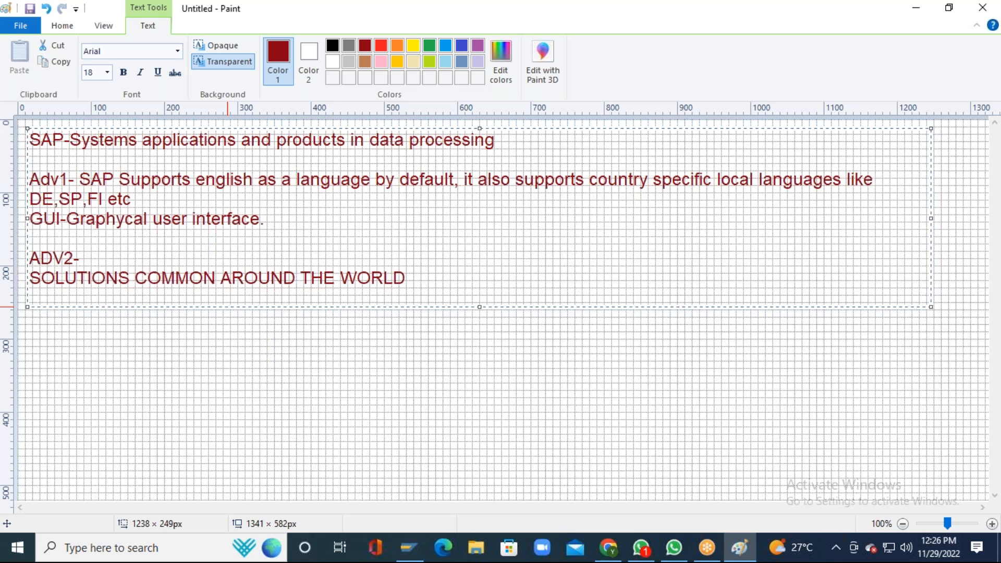
text(-)
key(BackSpace)
key(BackSpace)
Add the line "TAX SOLUTIONS" one blank line below the common solutions note, with new lines after it
key(Return)
key(Return)
key(Return)
key(Return)
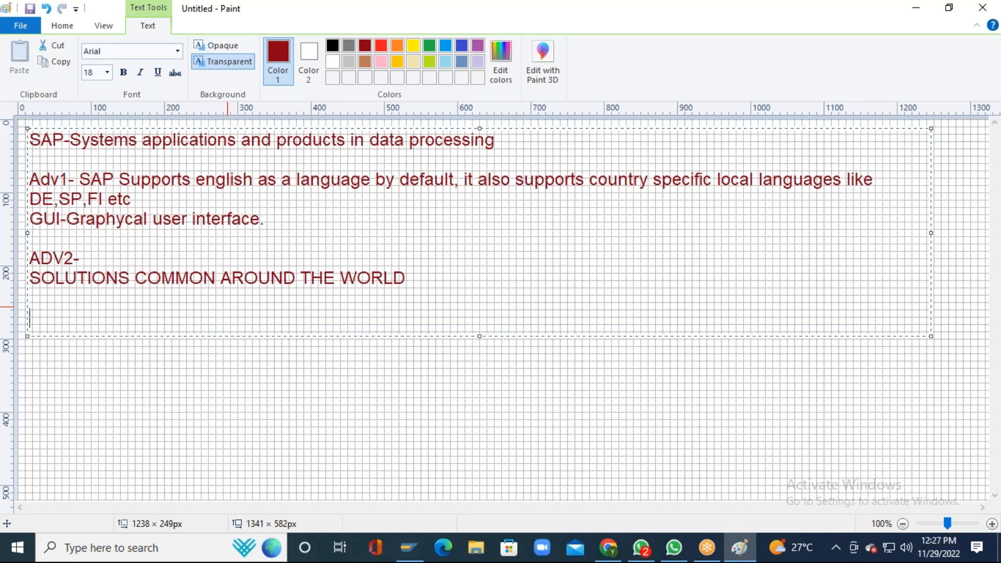
key(BackSpace)
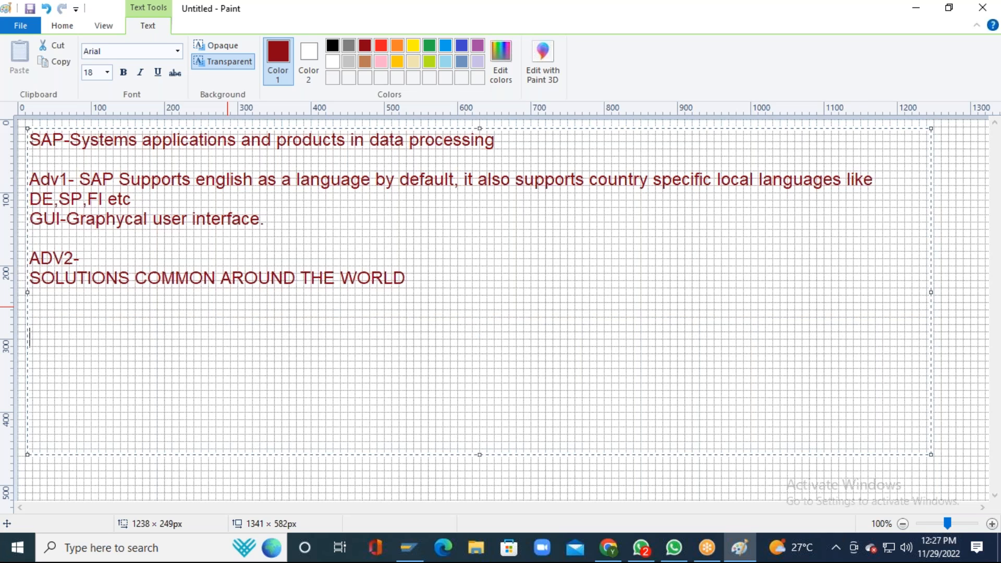
key(BackSpace)
key(BackSpace)
key(Return)
text(TA)
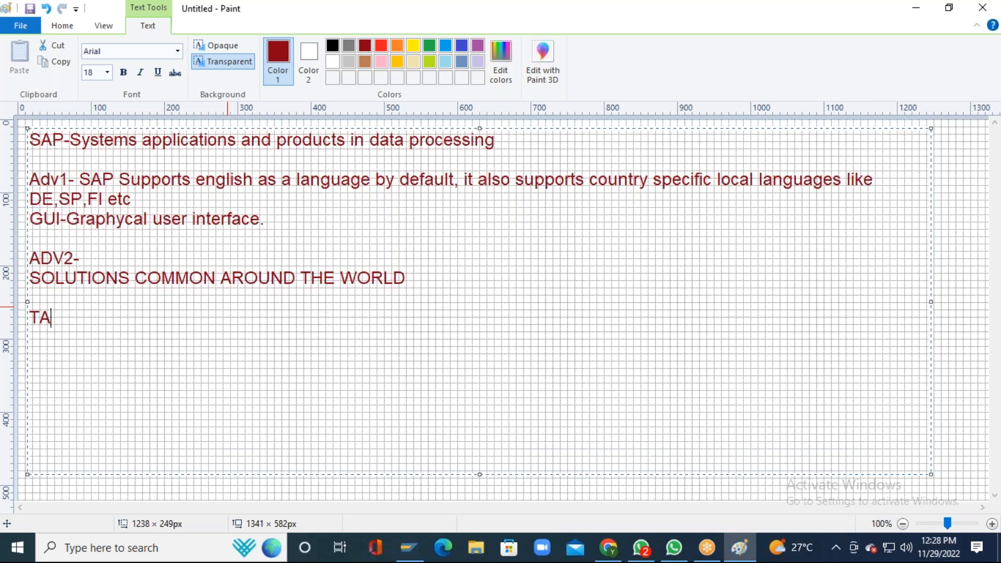
text(X SOU)
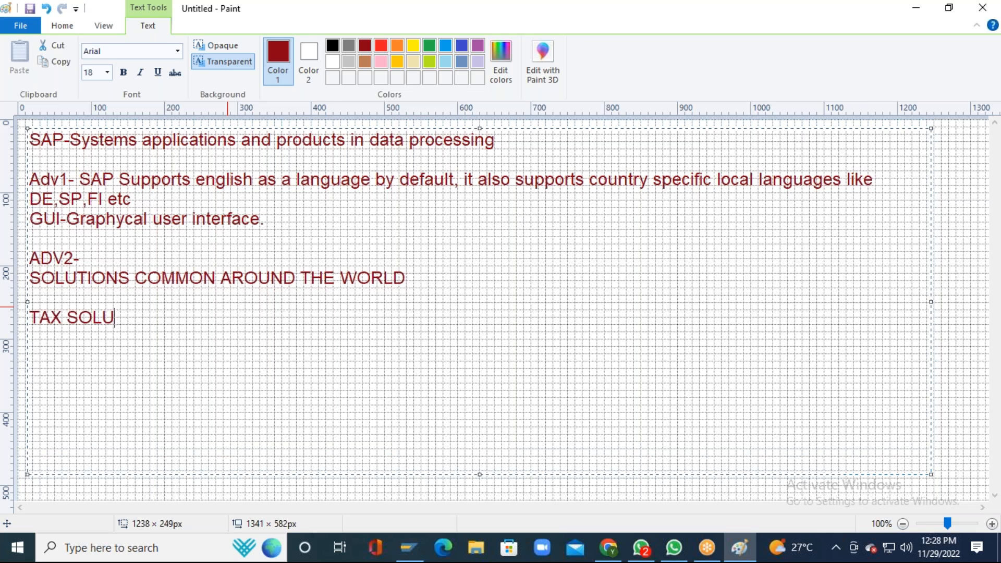
text(TIONS)
key(Return)
key(Return)
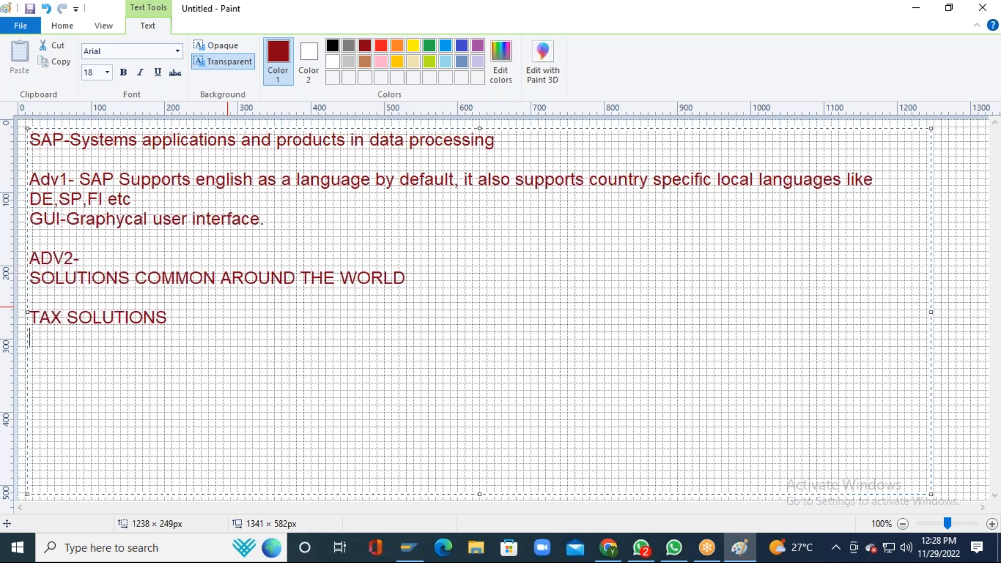
List "VAT", "CST" and "EDU CESS ( 4YRS)" on separate lines, starting one blank line below TAX SOLUTIONS
text(VAT)
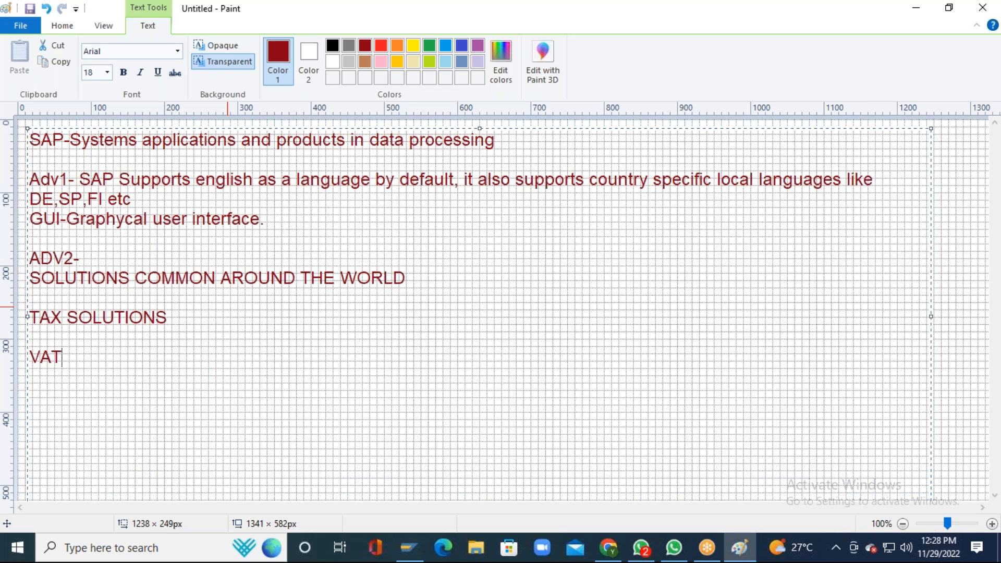
key(Return)
text(CST)
key(Return)
text(EDU CESS)
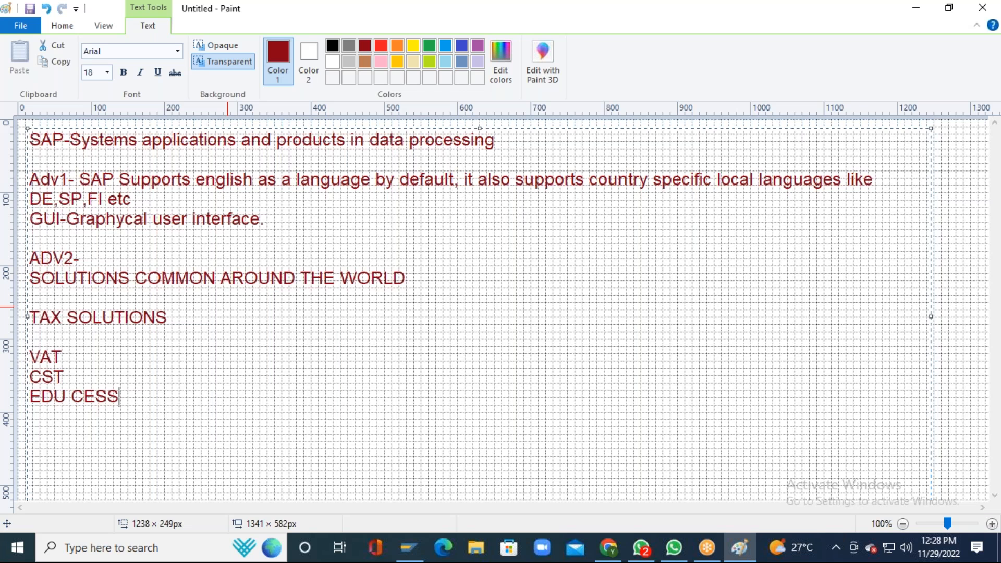
text( ( 4YRS0)
key(BackSpace)
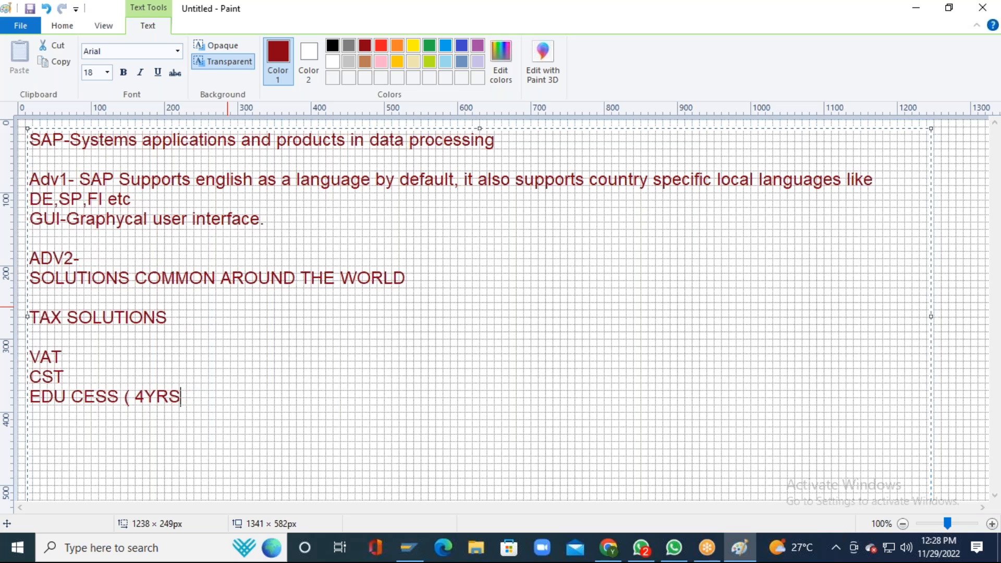
text(),)
key(BackSpace)
key(BackSpace)
Add the line "GST (SGST,IGST,CGST)" one blank line below the EDU CESS entry
key(Return)
key(Return)
text(GST 9)
key(BackSpace)
text((SG)
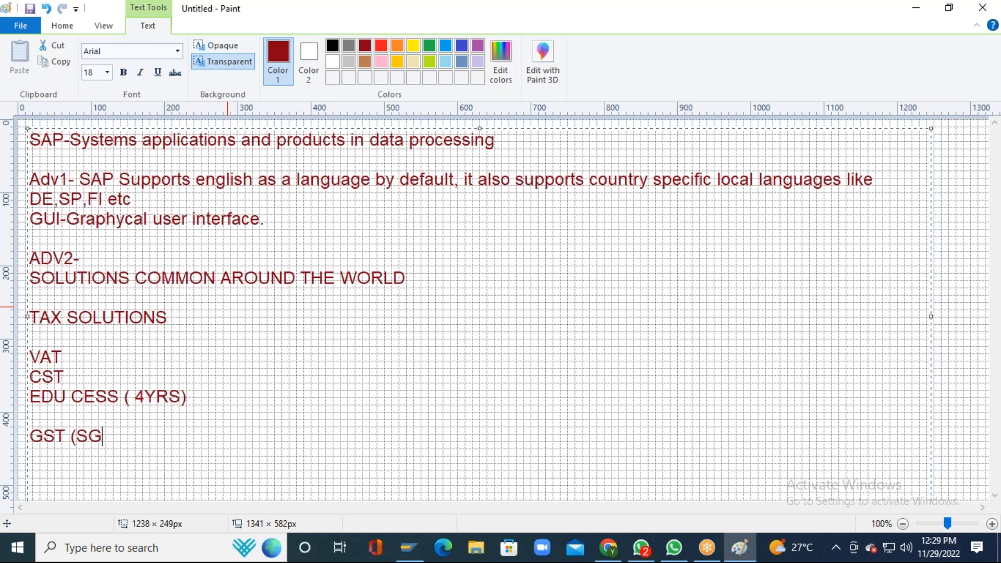
text(ST,IGST)
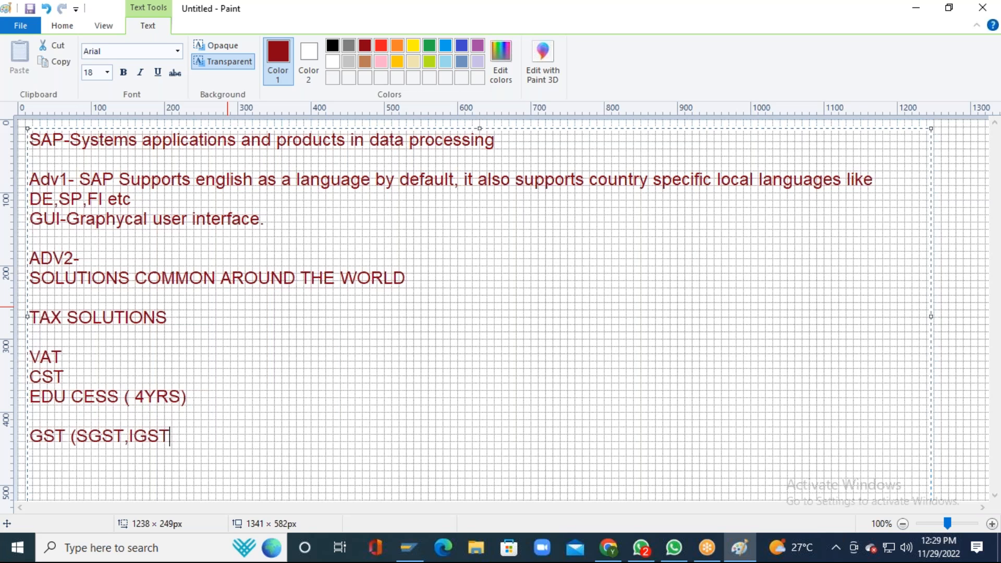
text(,CGST))
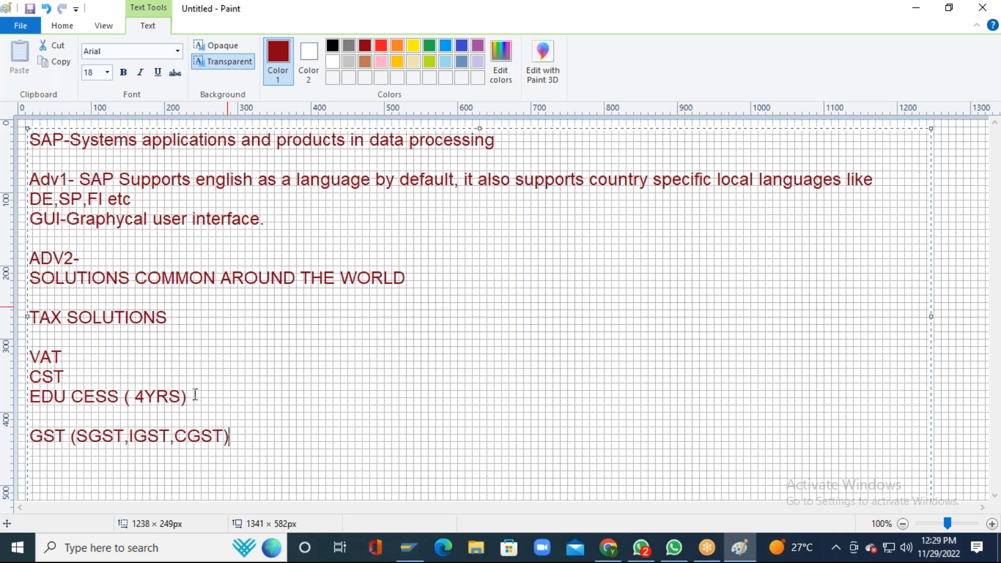
Append "- SAP CIN" to the end of the EDU CESS line
click(347, 403)
text(-)
text(SAP CIN)
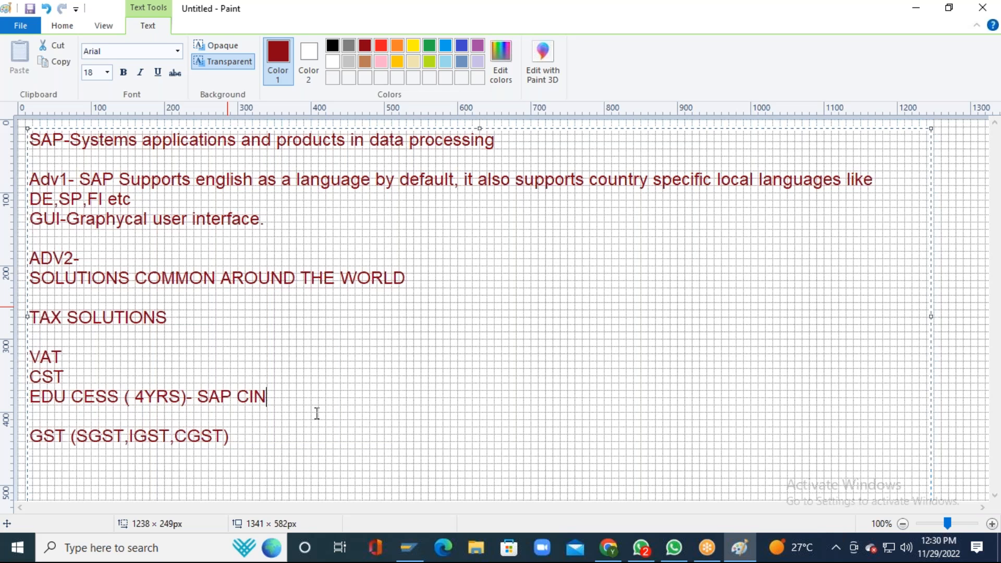
Add the line "US- DIFF TAX STRUCTURE" one blank line below the GST entry
click(234, 431)
key(Return)
key(Return)
text(US- DIFF)
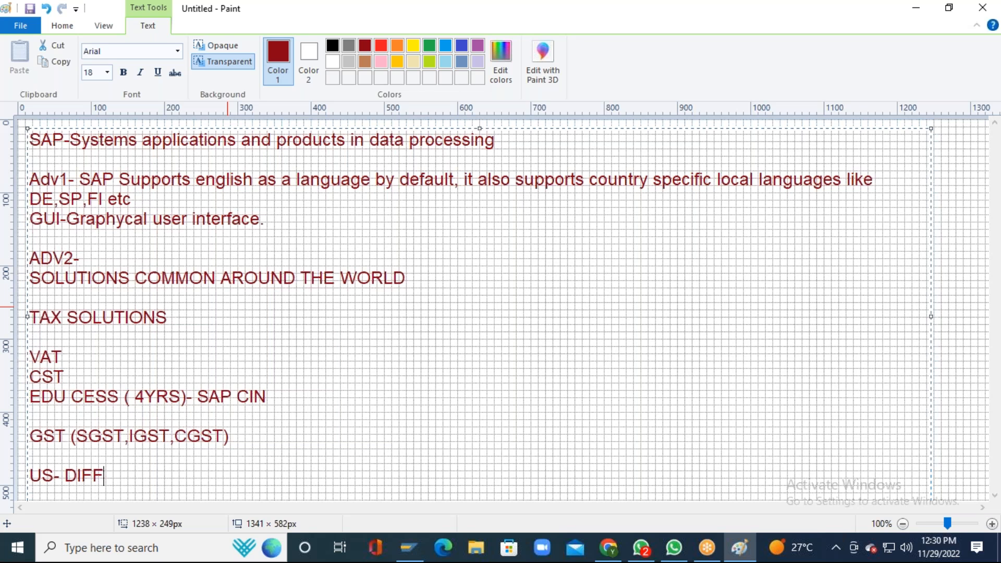
text( TAX STRUC)
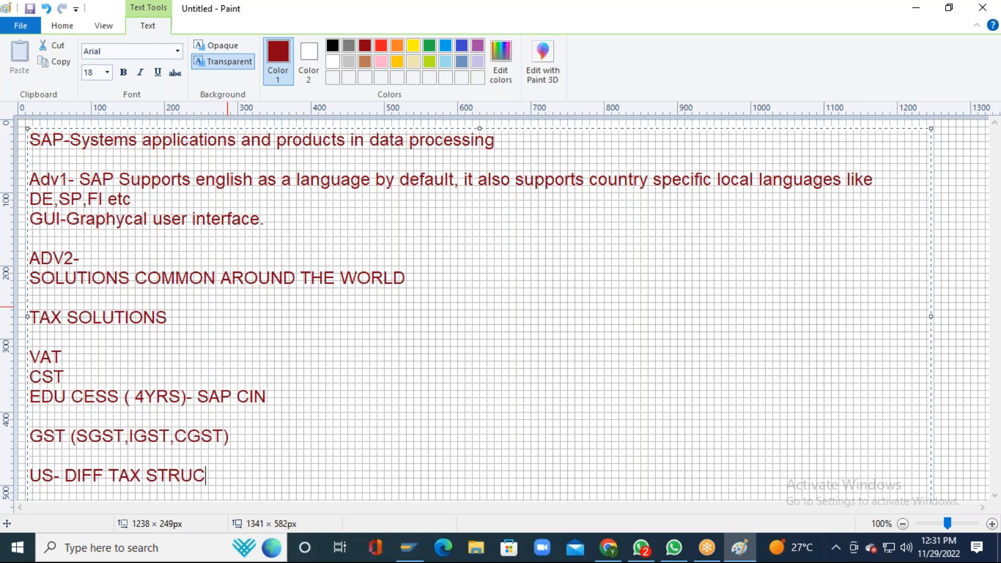
text(TURE)
Add the line "ADV3- ROBUST CLIENT SERVER ARCHITECTURE" directly below the US tax structure note
click(406, 280)
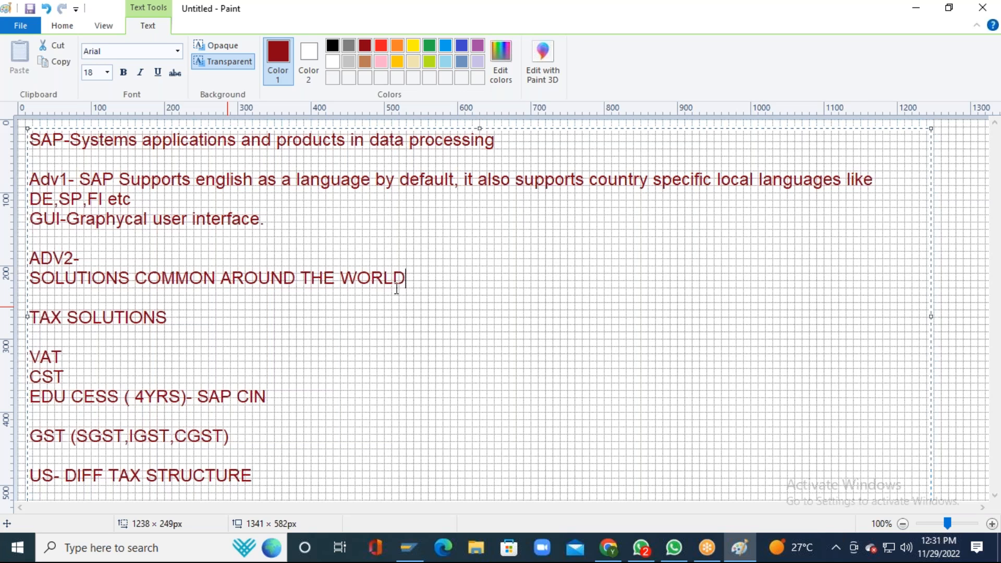
click(167, 317)
click(261, 475)
key(Return)
key(Return)
key(Return)
key(Return)
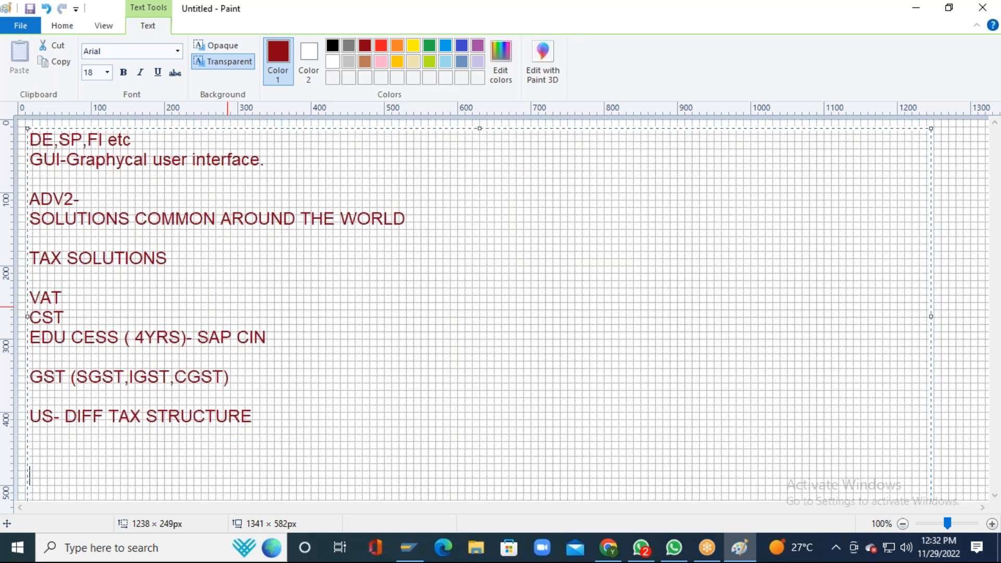
key(BackSpace)
key(BackSpace)
key(BackSpace)
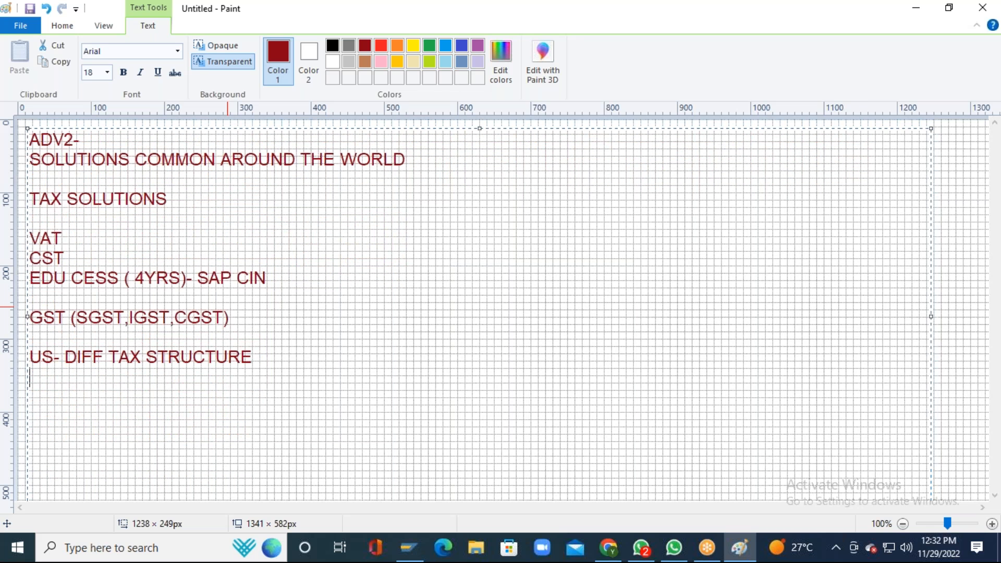
text(ADV3- R)
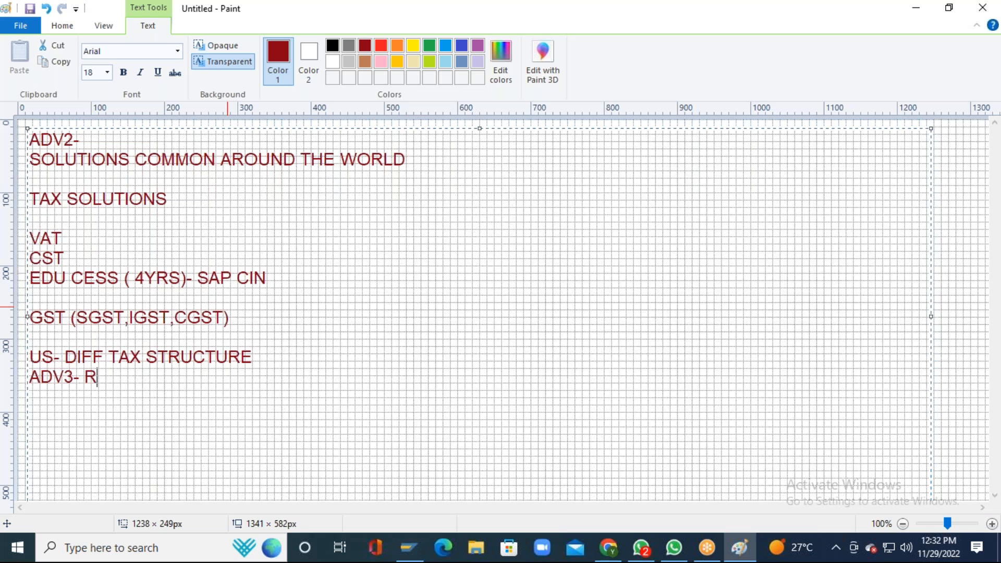
text(OBUST )
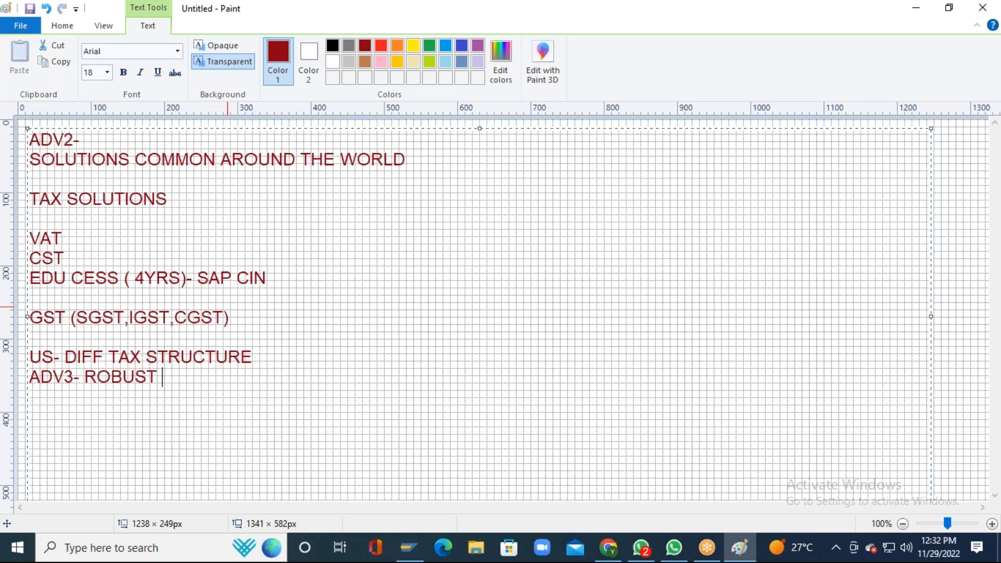
text(CLIENT)
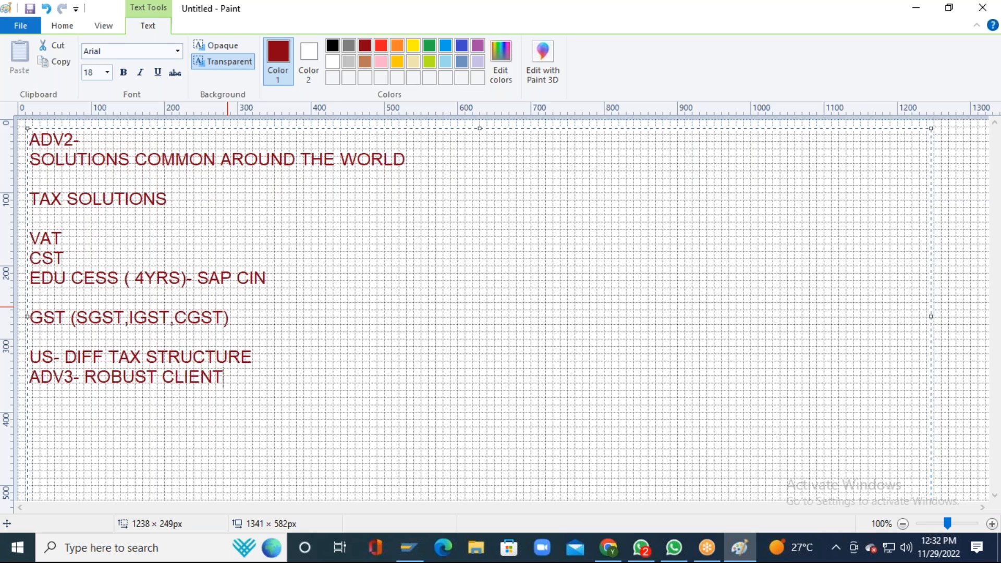
text( SERVE)
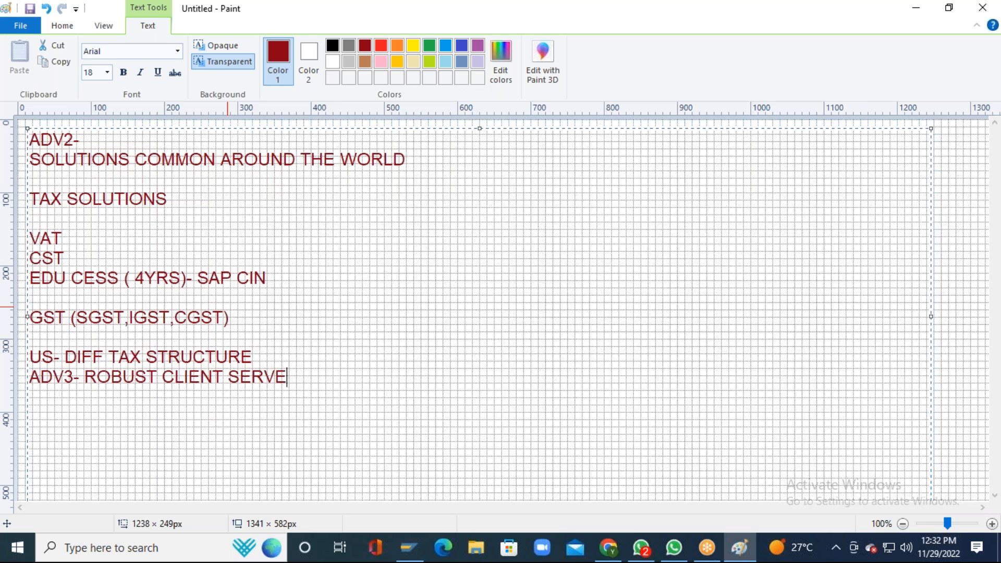
text(R ARCH)
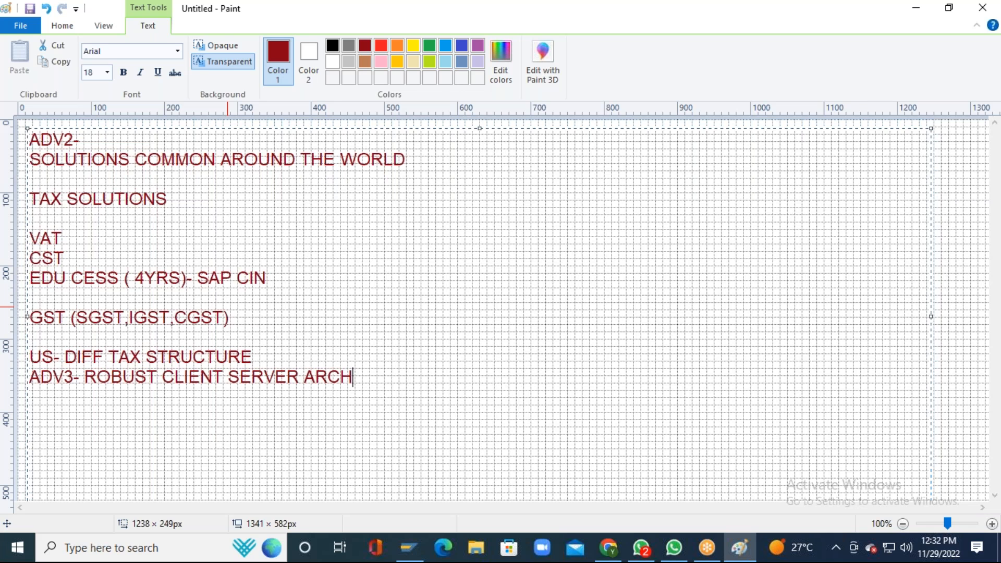
text(ITECTURE)
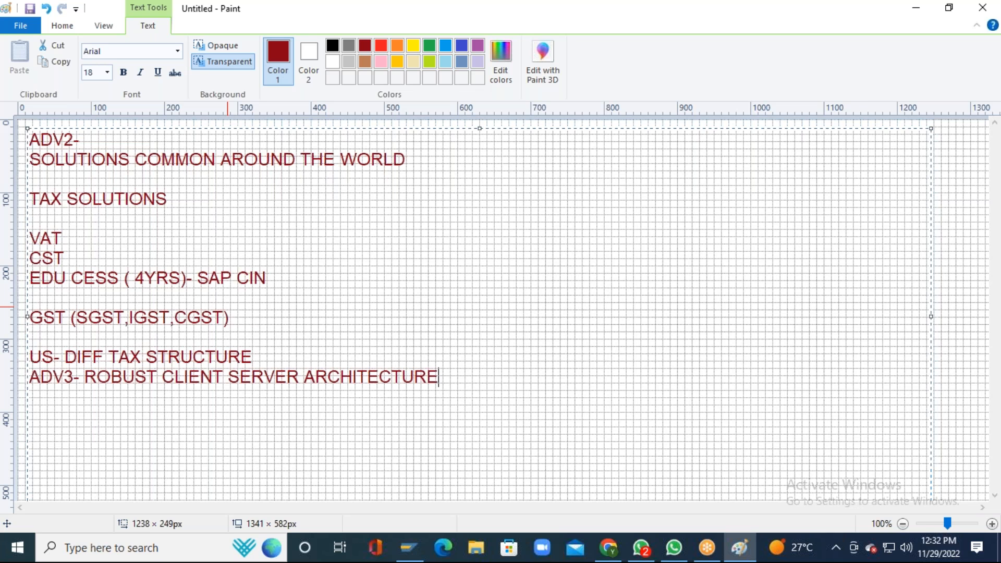
Insert blank lines below the ADV3 heading until it is the first visible line in the text box, and delete the surplus ones
key(Return)
key(Return)
key(Return)
key(Return)
key(Return)
key(Return)
key(Return)
key(Return)
key(Return)
key(Return)
key(Return)
key(Return)
key(Return)
key(Return)
key(Return)
key(Return)
key(Return)
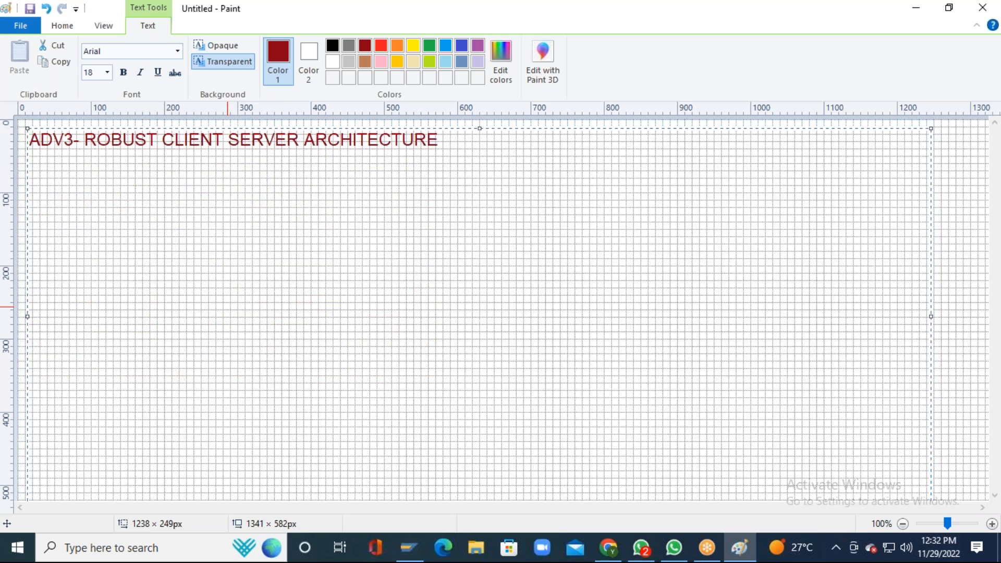
key(BackSpace)
key(BackSpace)
key(BackSpace)
key(BackSpace)
key(BackSpace)
key(BackSpace)
key(BackSpace)
key(BackSpace)
key(BackSpace)
key(BackSpace)
key(BackSpace)
key(BackSpace)
key(BackSpace)
key(BackSpace)
key(BackSpace)
Write "SAP R/3- REAL TIME 3 TIER ARCHITECTURE IN DATA PROCESSING" one blank line below the ADV3 heading
key(Return)
text(SAP R/3)
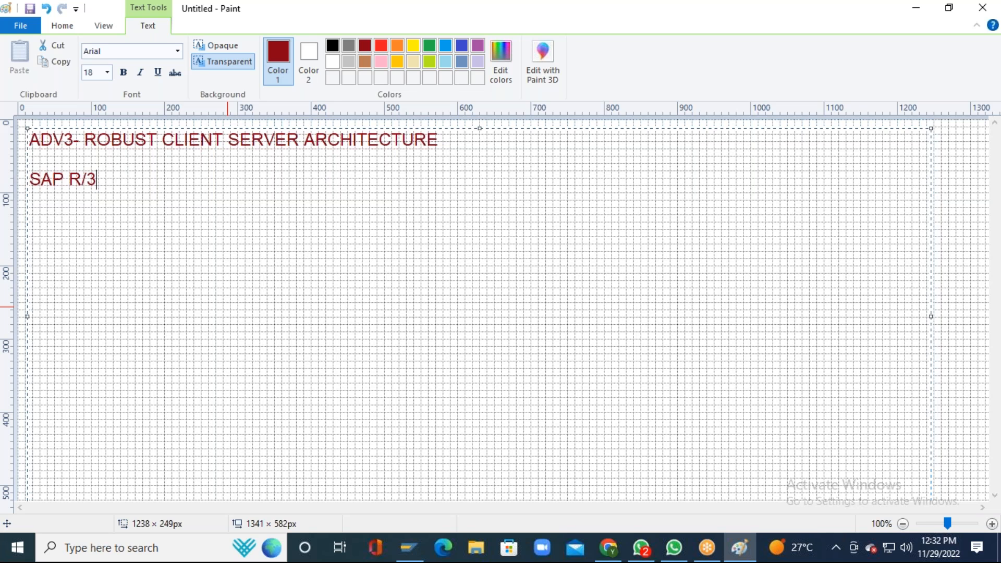
text(- REAL TIME )
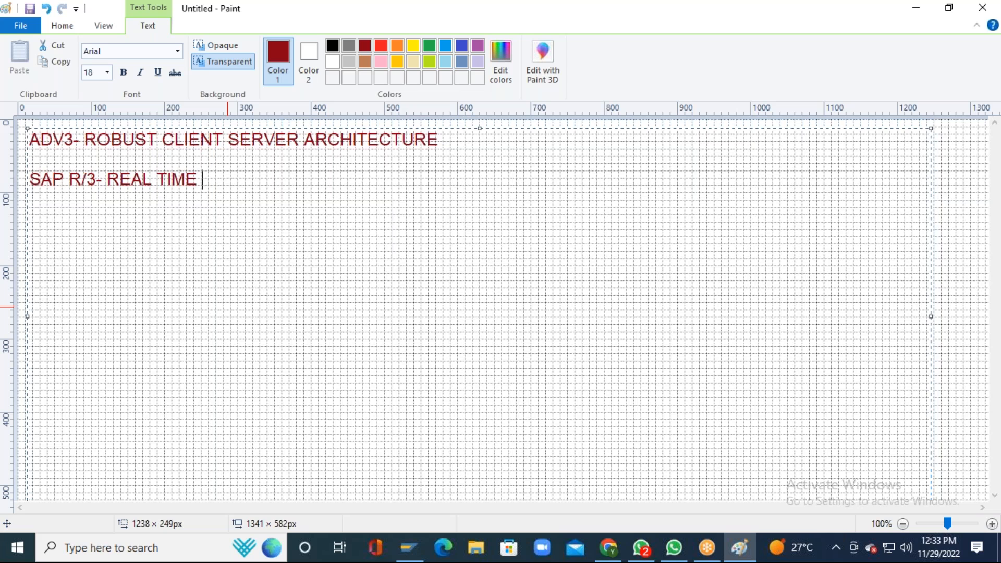
text(3 TIER ARC)
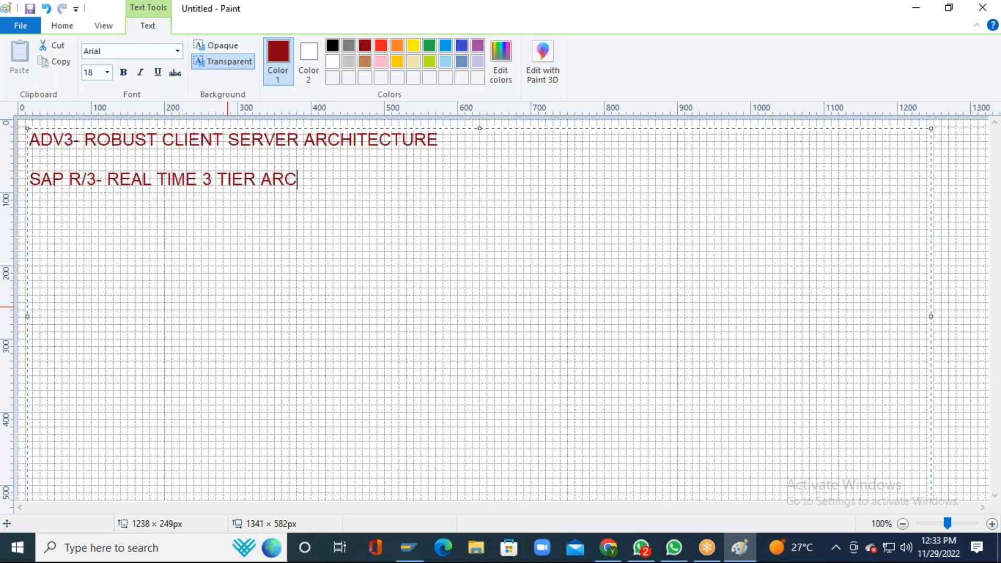
text(HITECT)
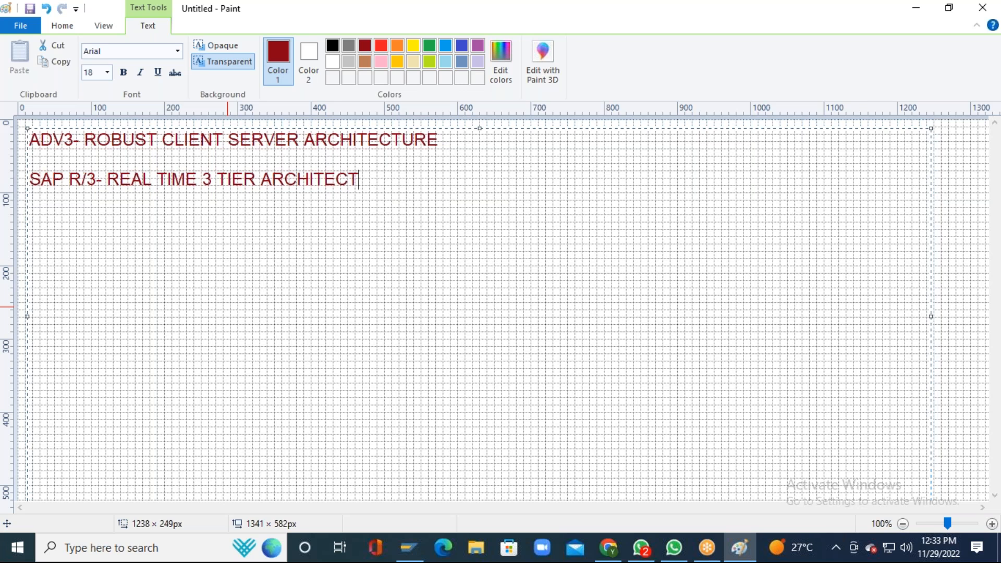
text(URE IN DATA )
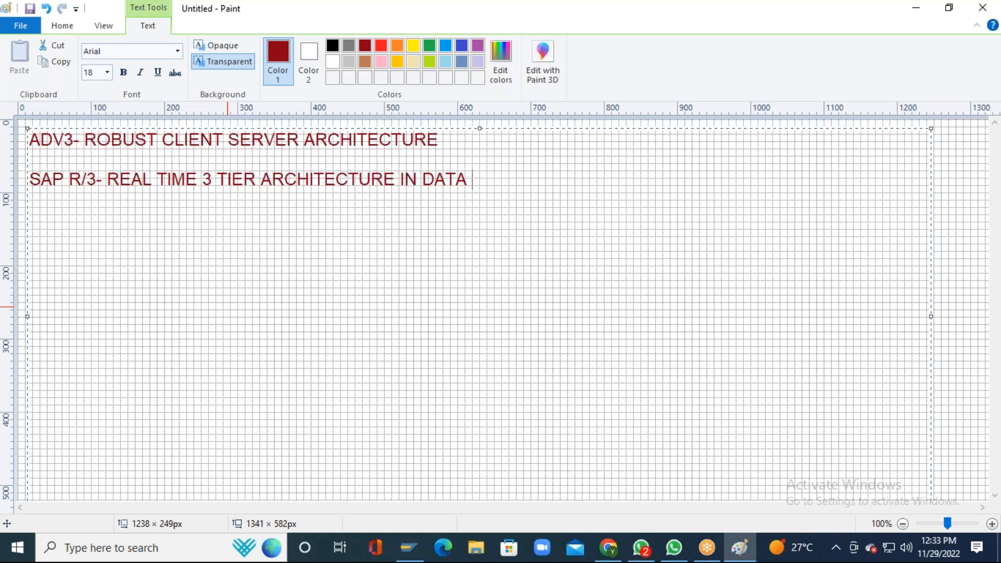
text(PROCESS)
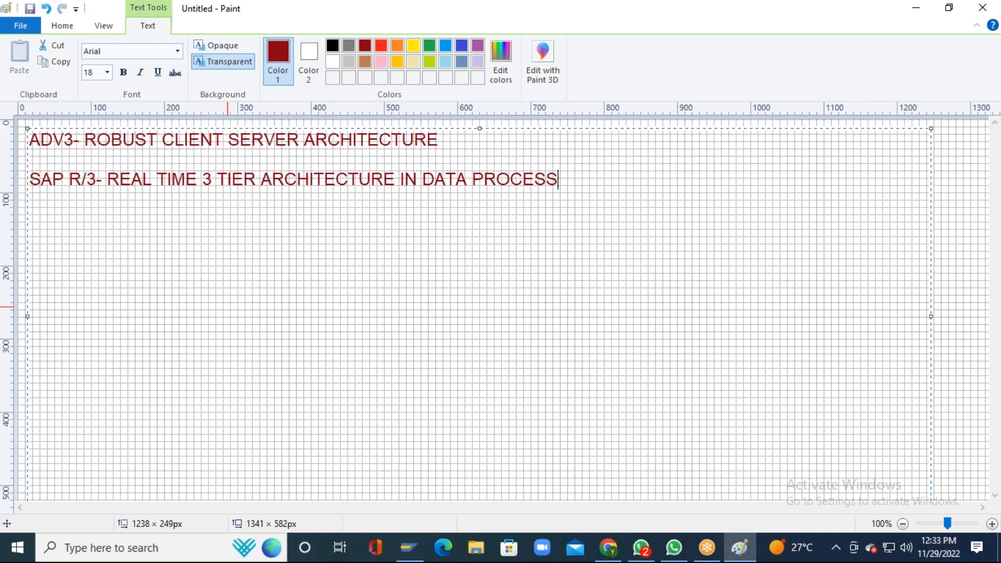
text(ING)
Add "LAYER1- PRESENTATION LAYER" below the SAP R/3 note and "LAYER2-APPLICATION LAYER" two blank lines beneath it
key(Return)
key(Return)
text(LAYER1- PRESENTATION LAYER)
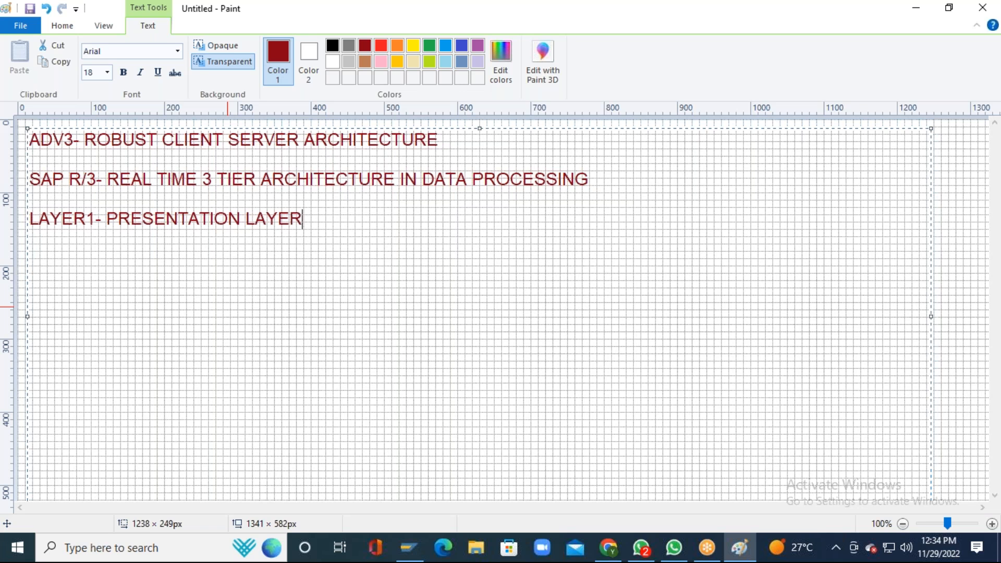
key(Return)
text(LAYER)
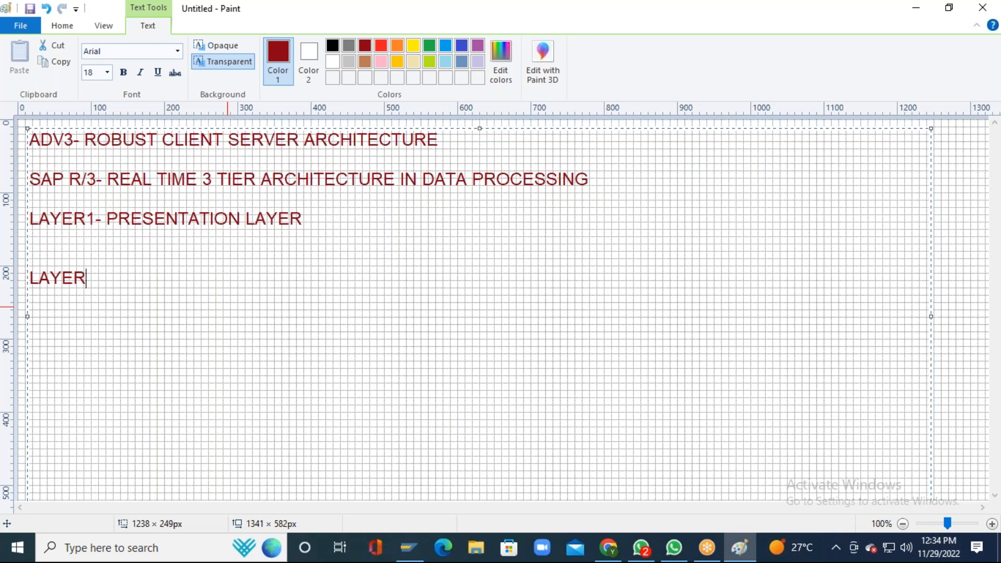
text(2-APPLICATION L)
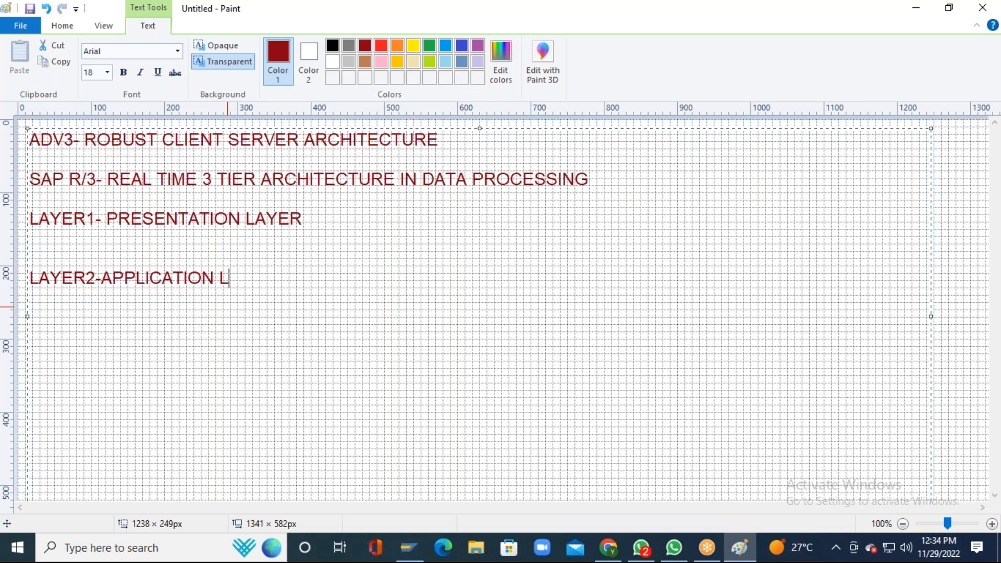
text(AYER)
Add the line "LAYER3- DATA BASE LAYER" two blank lines below the LAYER2 entry
key(Return)
key(Return)
key(Return)
text(LAYER3- )
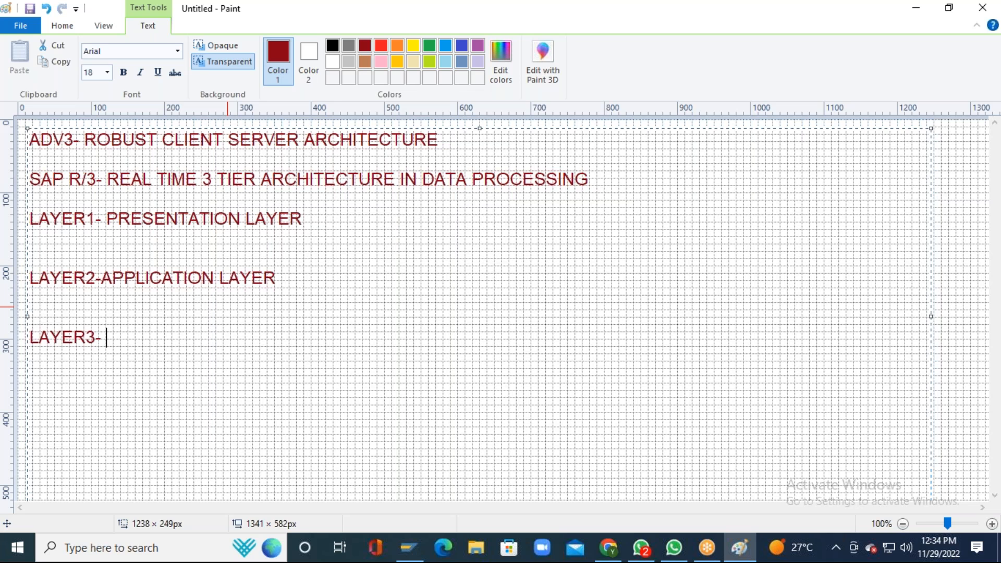
text(DATA BASE LAYER)
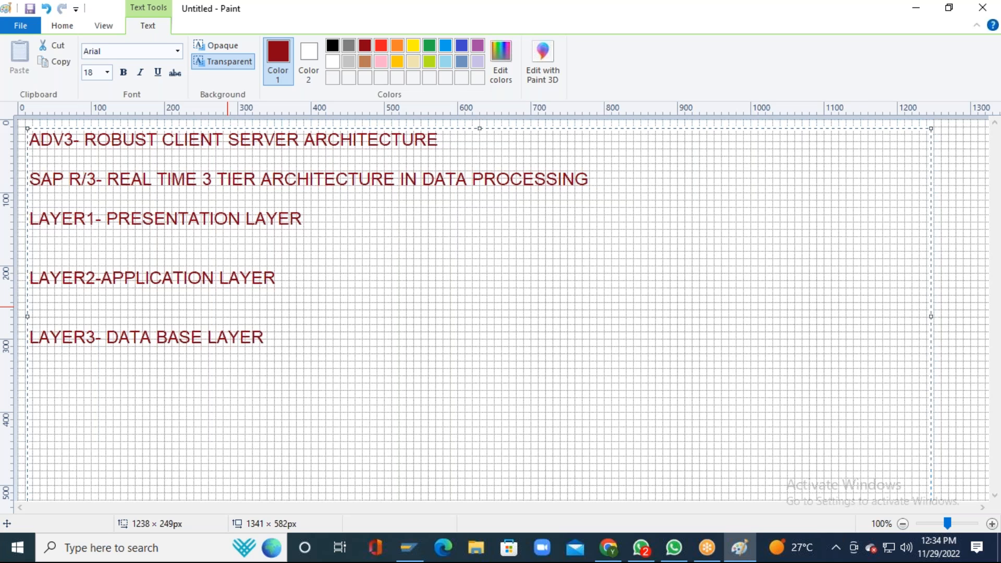
Append "- It provides access to" to the end of the LAYER1- PRESENTATION LAYER line
key(Up)
key(Up)
key(Up)
key(Up)
key(Right)
key(Right)
key(Right)
text(- I)
text(t provides access to)
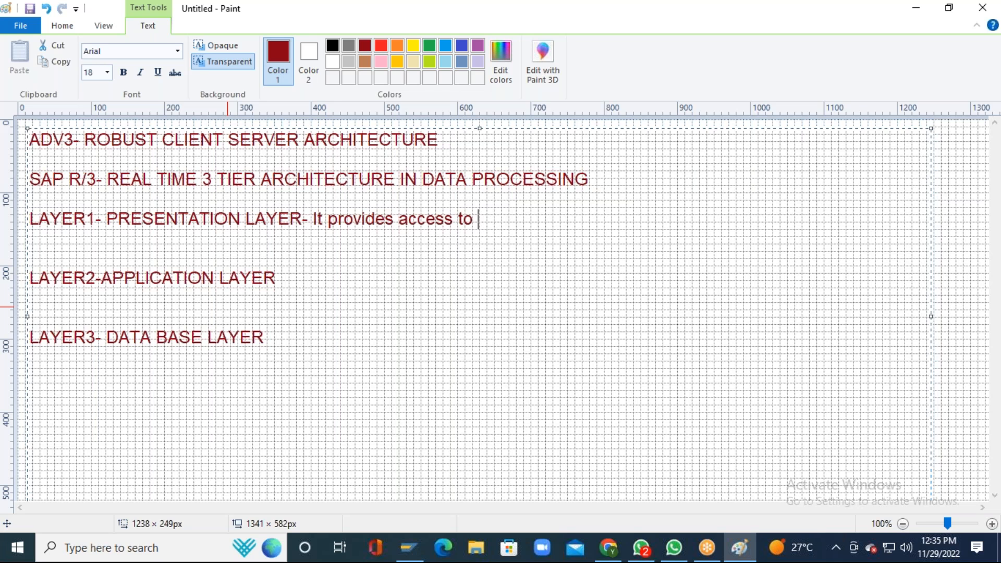
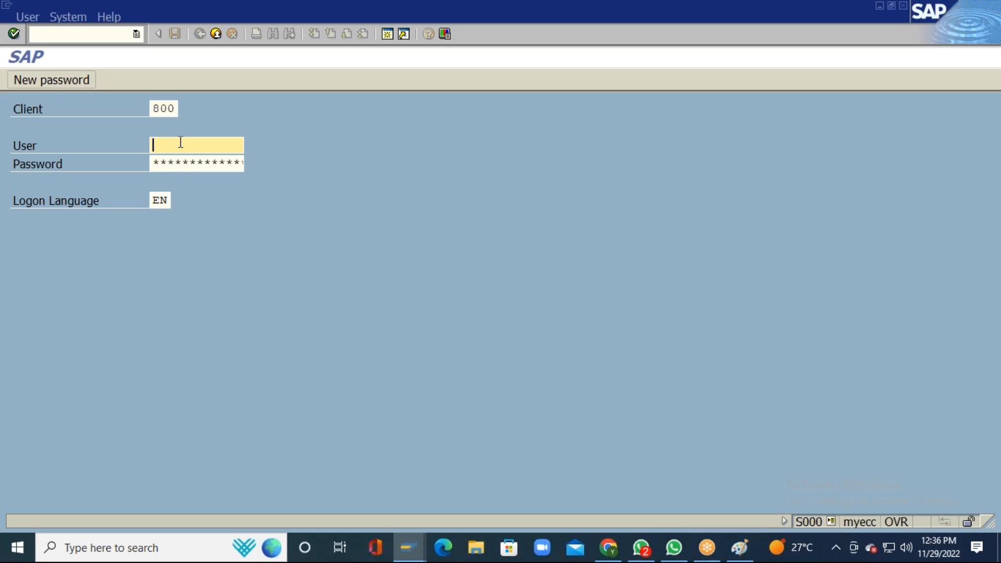
Switch to the SAP logon screen, enter the user name and password for client 800, and log on in English (EN)
click(180, 141)
click(177, 159)
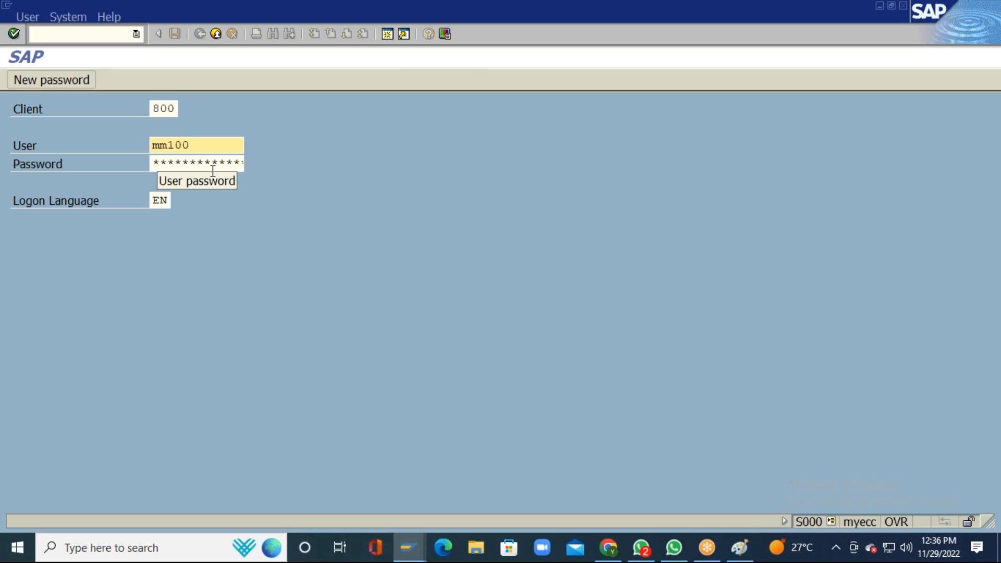
click(198, 163)
key(Right)
key(Right)
key(Right)
key(Right)
key(Right)
key(Right)
key(Right)
key(Right)
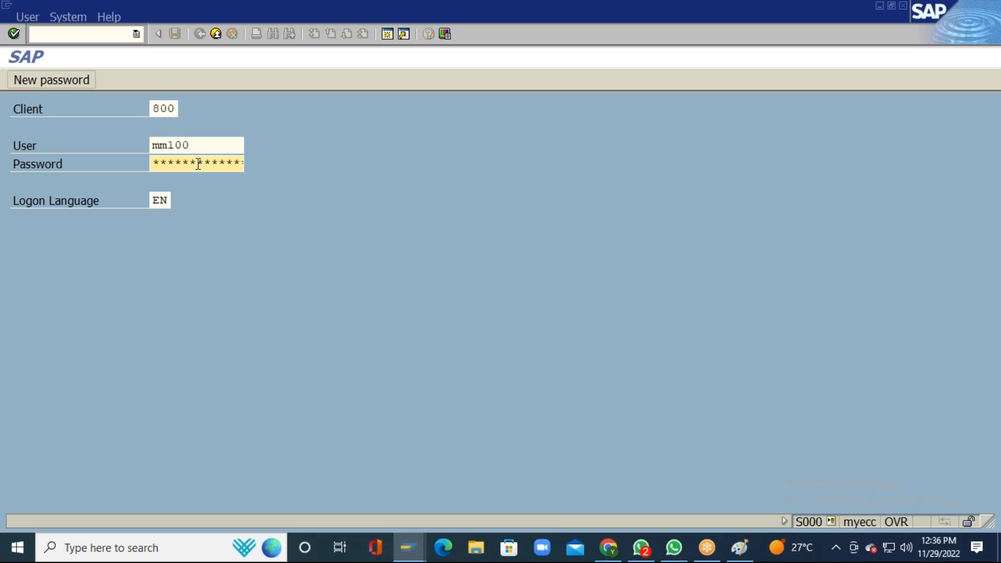
key(Return)
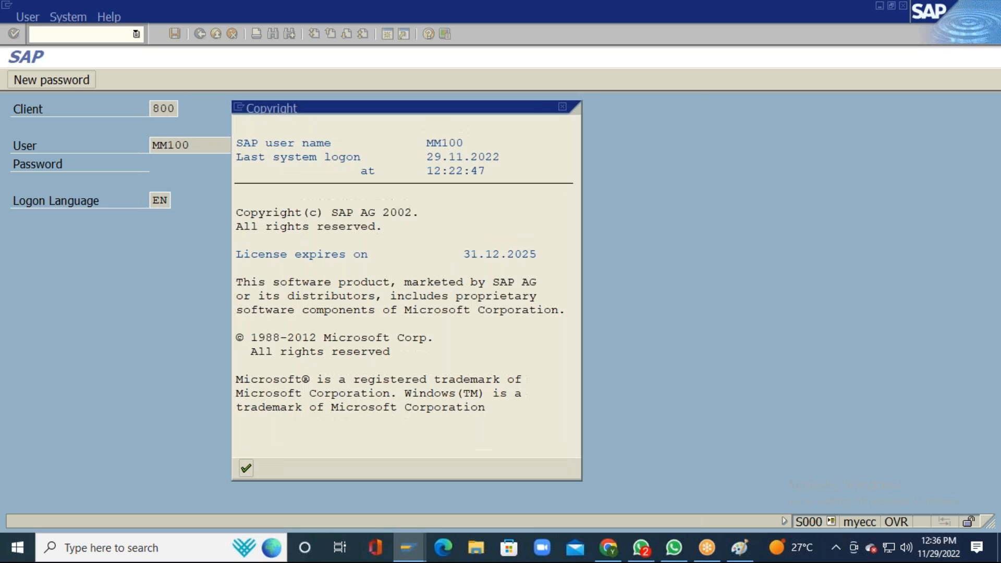
Dismiss the copyright notice after logon and bring up the SAP Easy Access screen
click(245, 468)
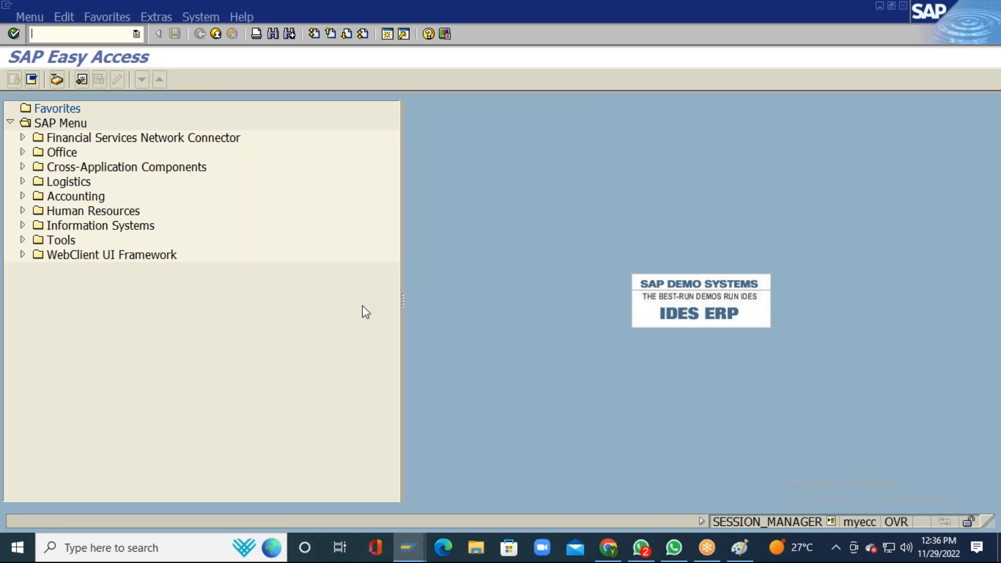
key(alt+Tab)
key(Tab)
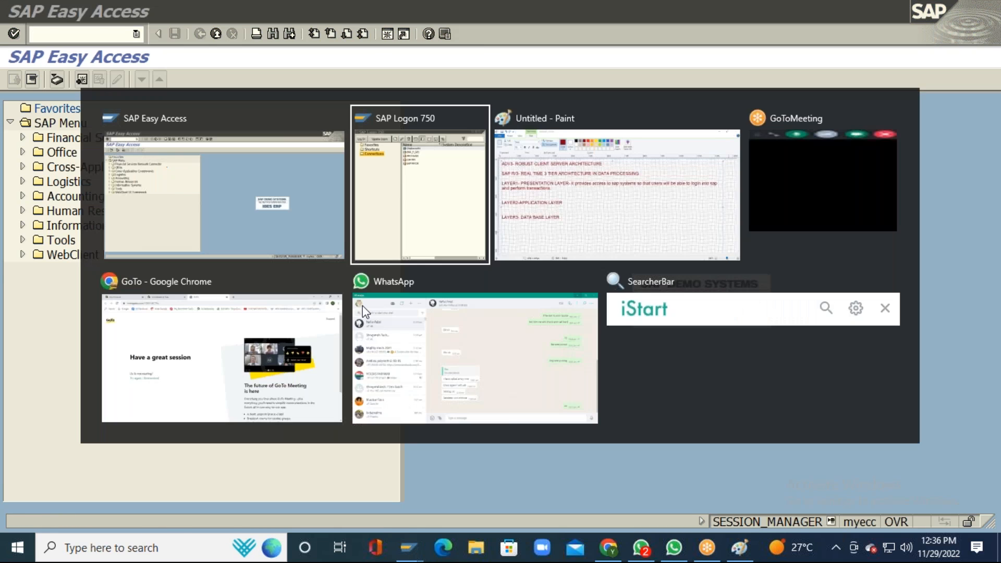
key(alt+Tab)
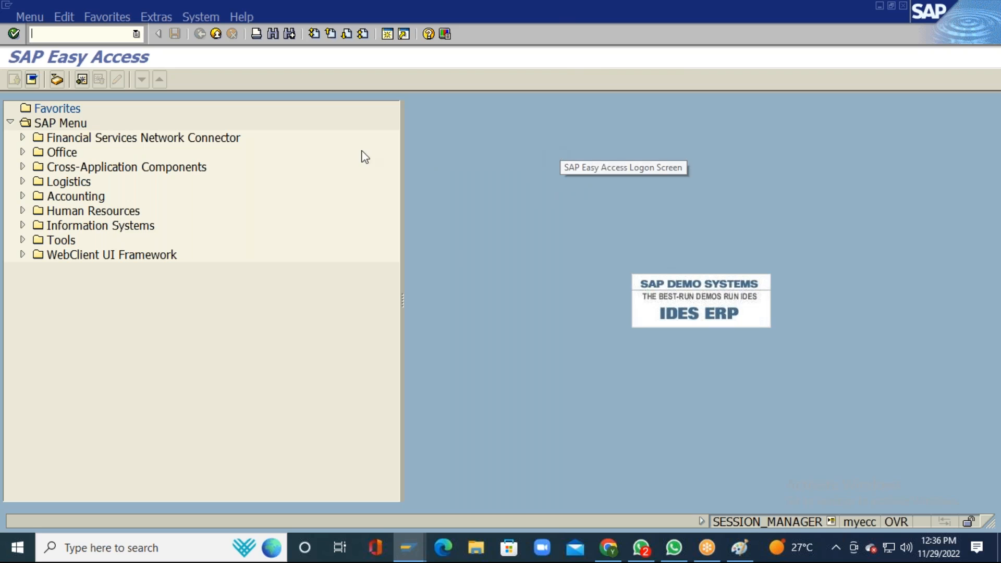
Expand Logistics, Materials Management, Purchasing, Purchase Order and Create in the SAP Menu and open ME21N - Vendor/Supplying Plant Known
click(23, 181)
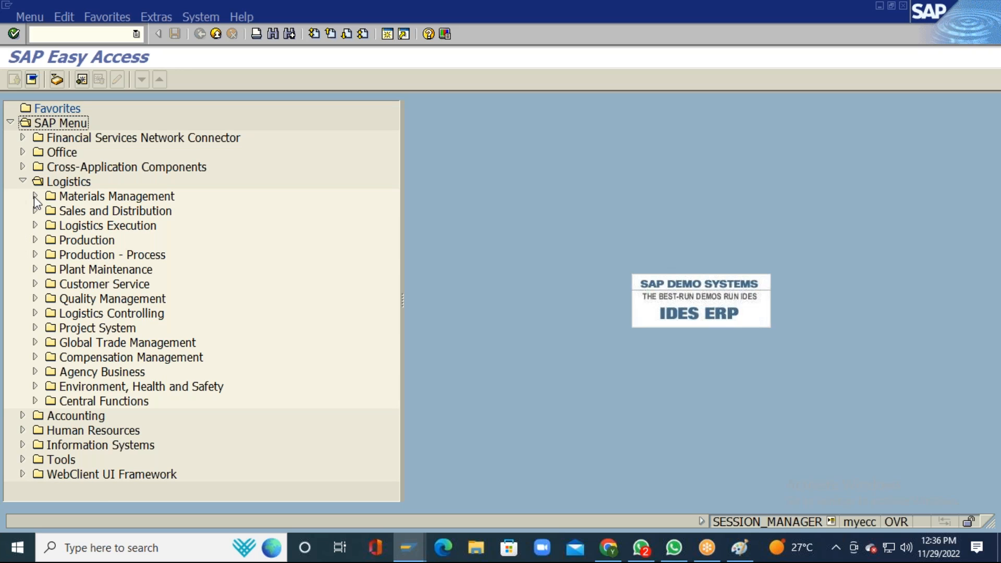
click(35, 197)
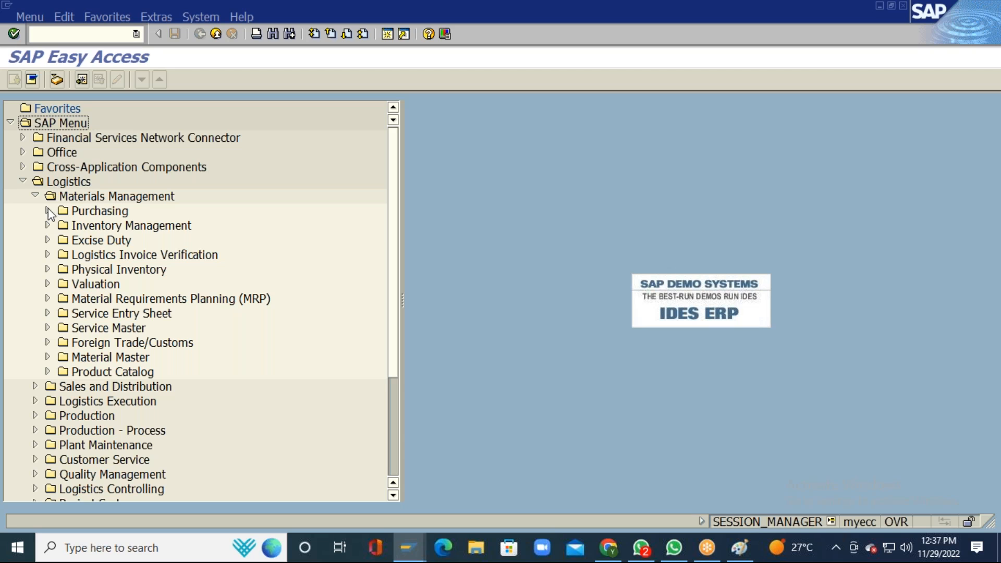
click(48, 212)
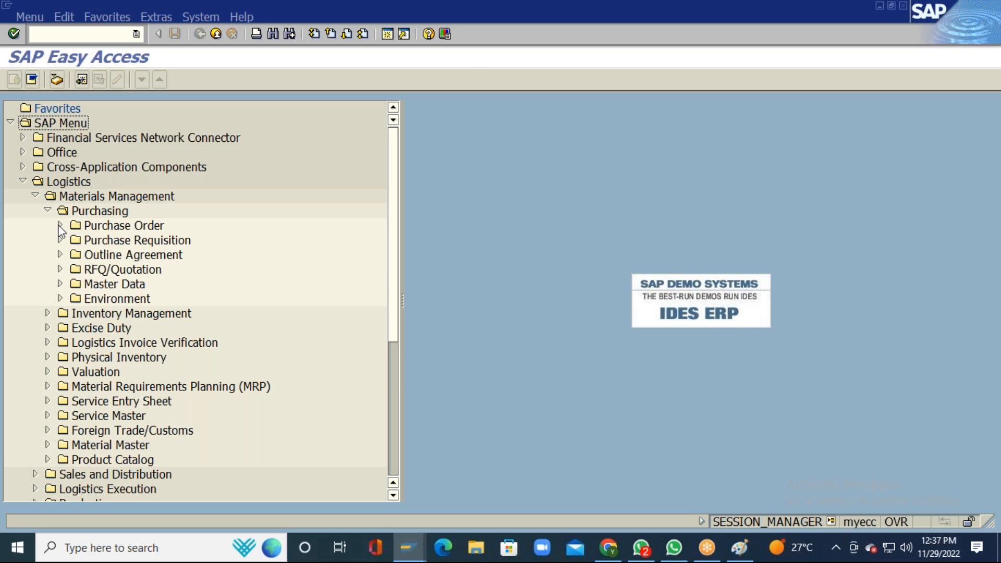
click(60, 226)
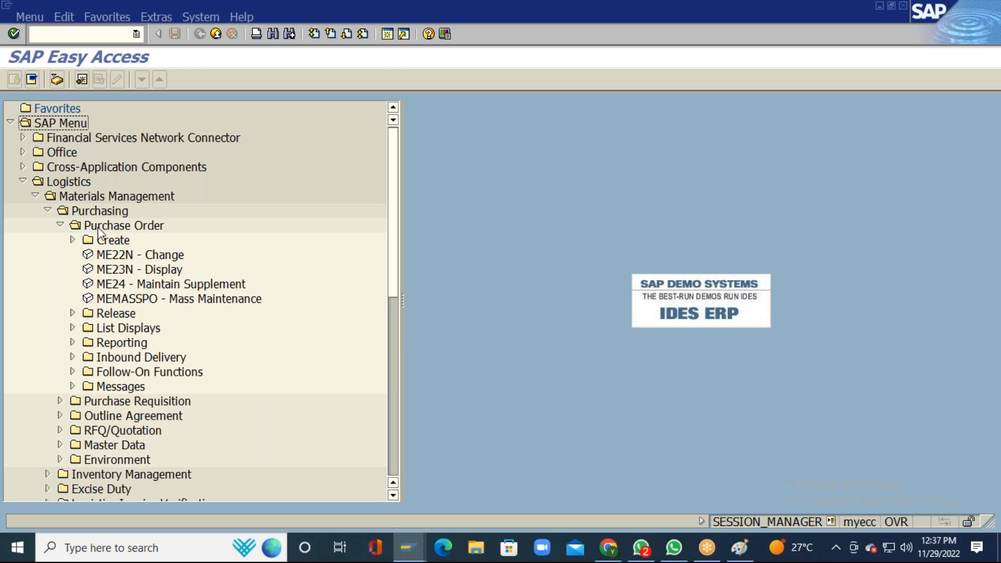
click(72, 240)
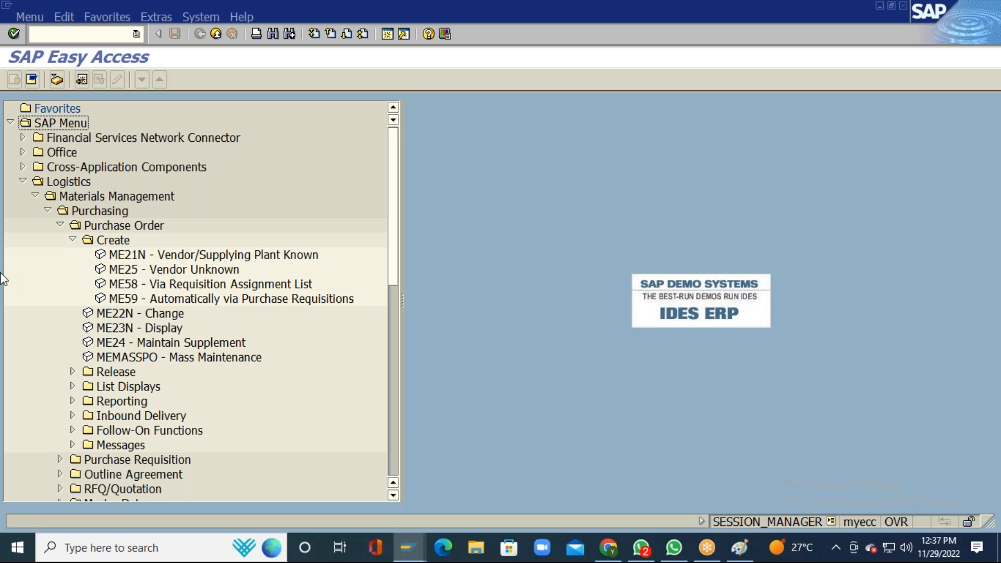
key(XF86AudioRaiseVolume)
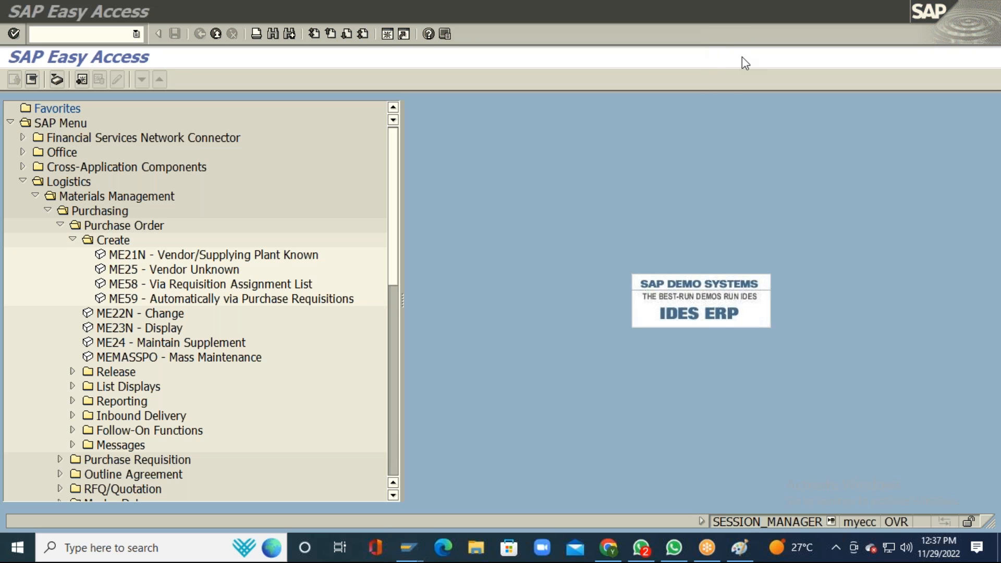
double_click(151, 256)
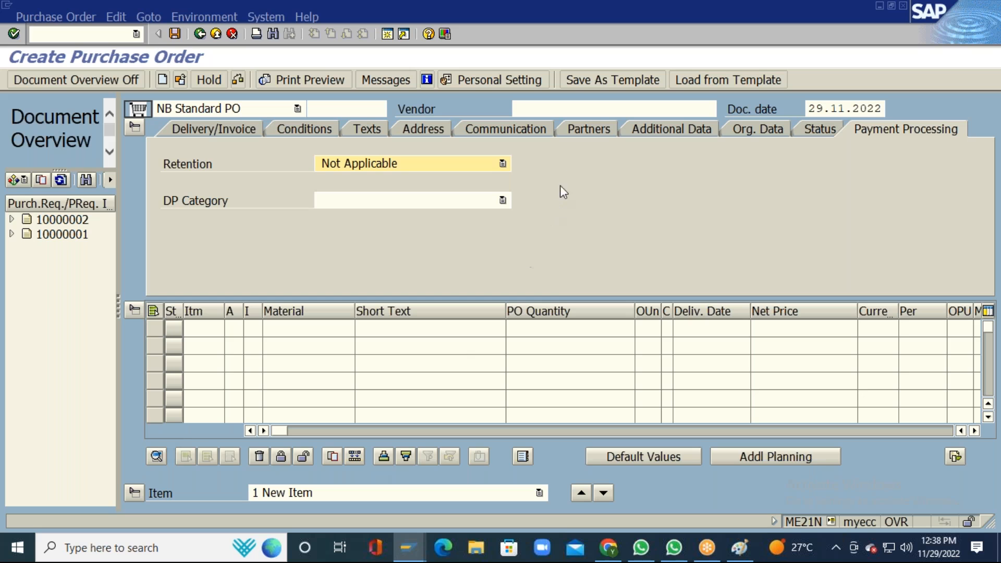
Assign vendor 3006 to the new NB Standard PO
click(624, 109)
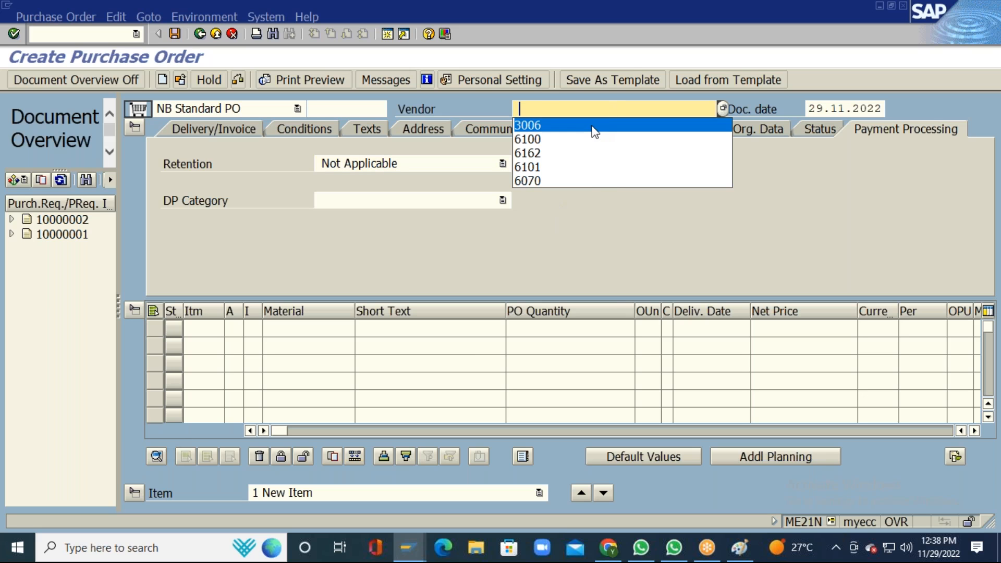
click(590, 125)
key(Return)
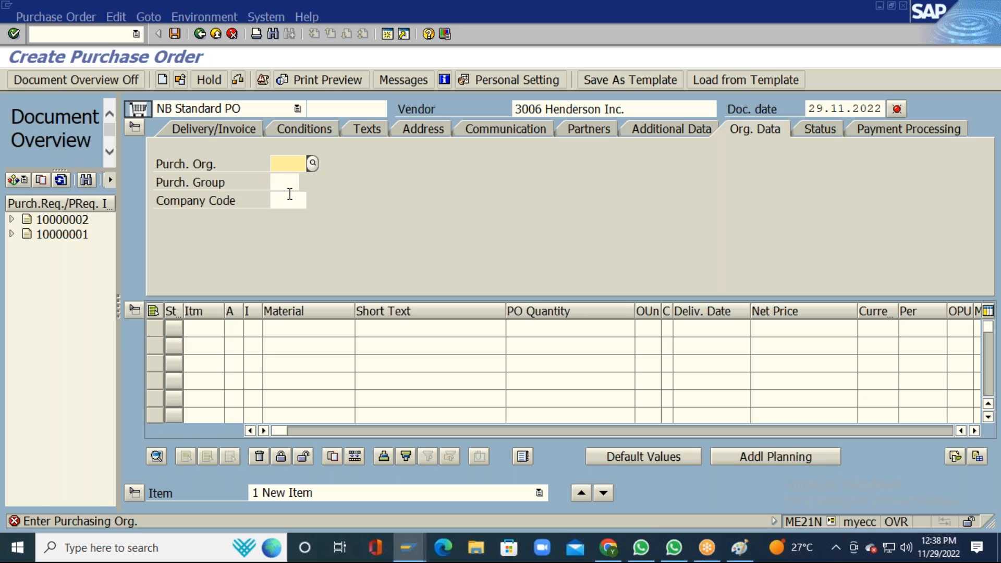
Fill in the organizational data with purchasing organization 3000, purchasing group 000 and company code 3000
text(3)
click(273, 181)
click(273, 181)
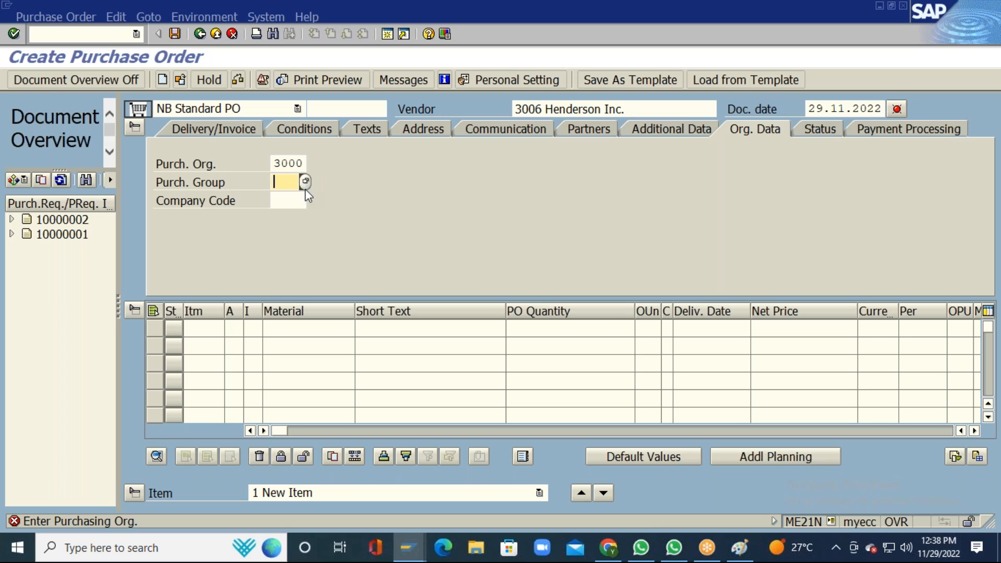
text(0)
click(289, 197)
click(298, 200)
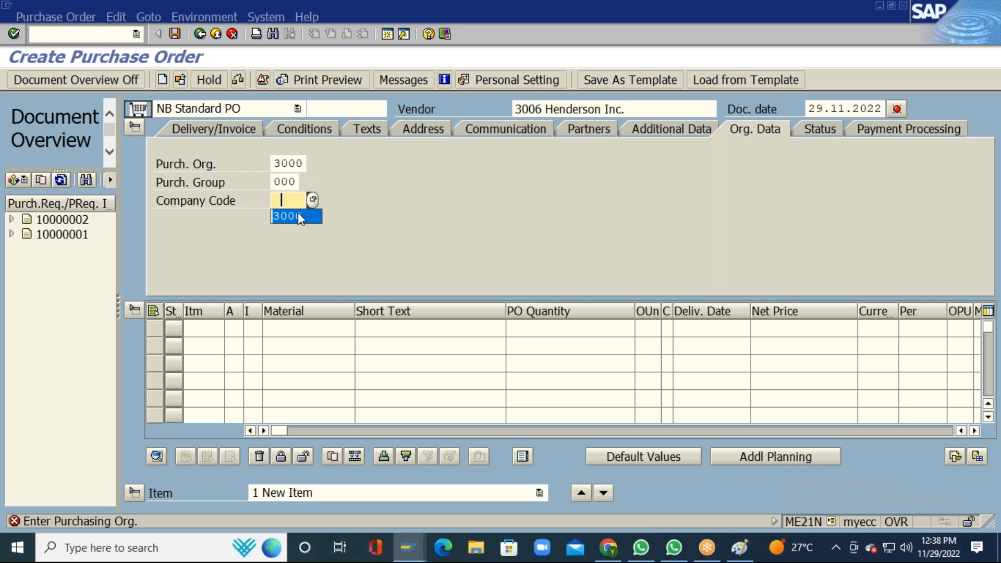
key(Return)
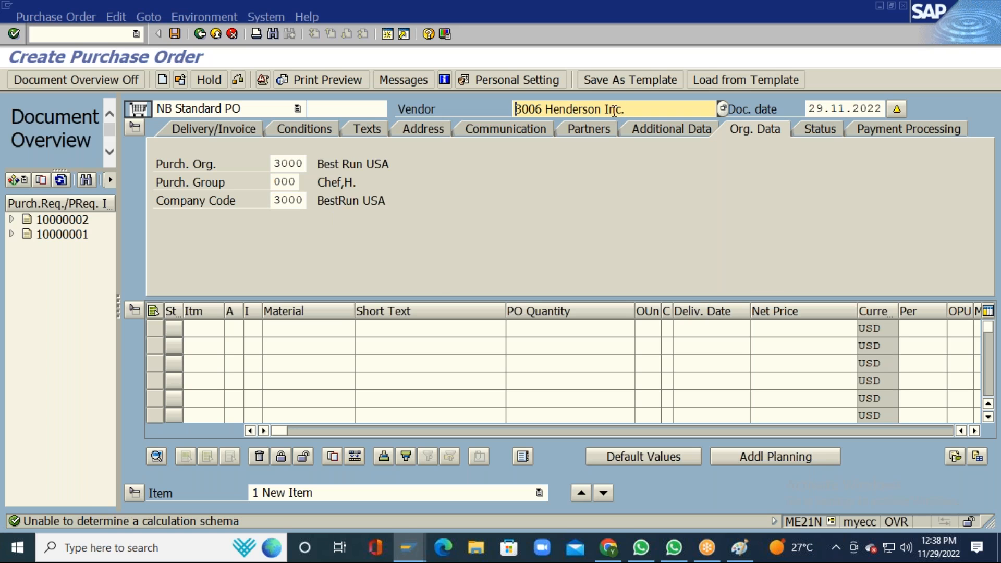
Activate the first item's Material cell and switch to a separate SAP Easy Access session
click(317, 328)
click(319, 329)
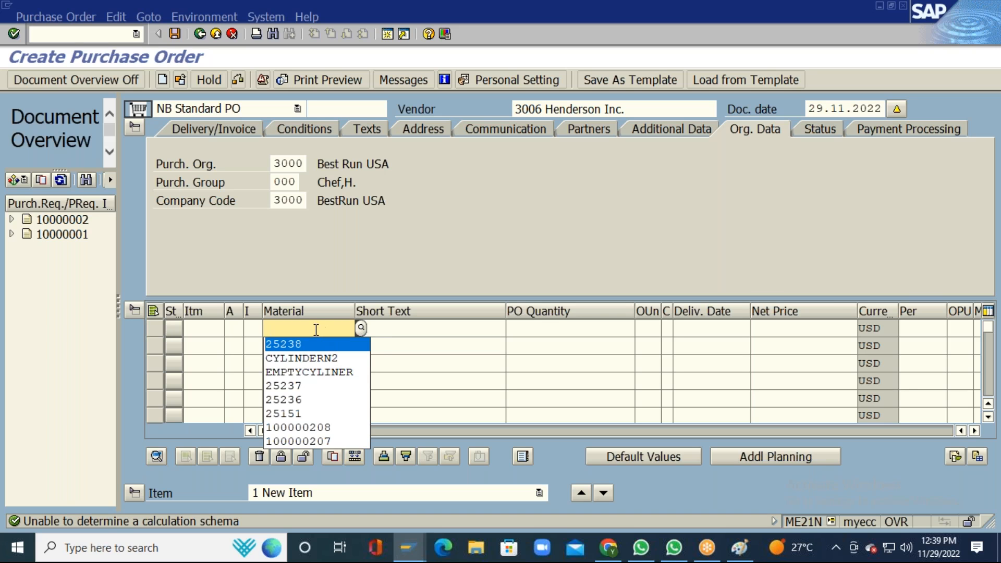
click(317, 328)
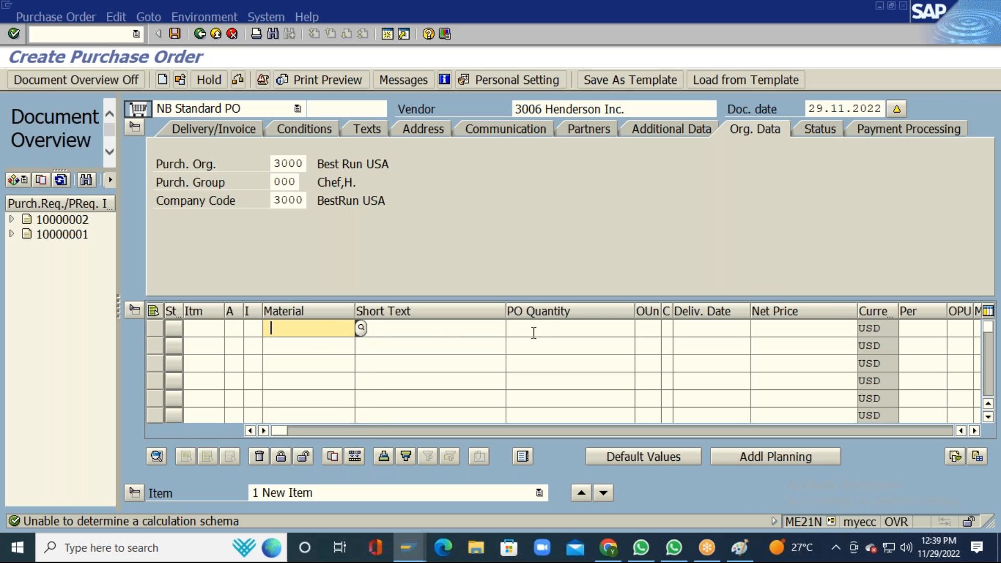
key(alt+Tab)
key(alt+Tab)
key(alt+Tab)
key(alt+Tab)
key(alt+Tab)
key(alt+Tab)
key(alt+Tab)
key(alt+Tab)
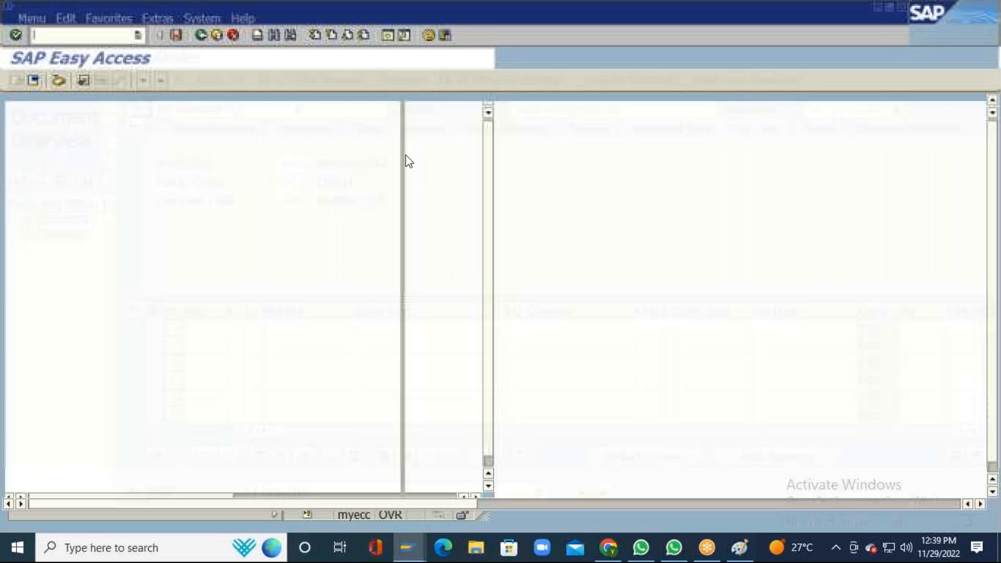
text(mmbe)
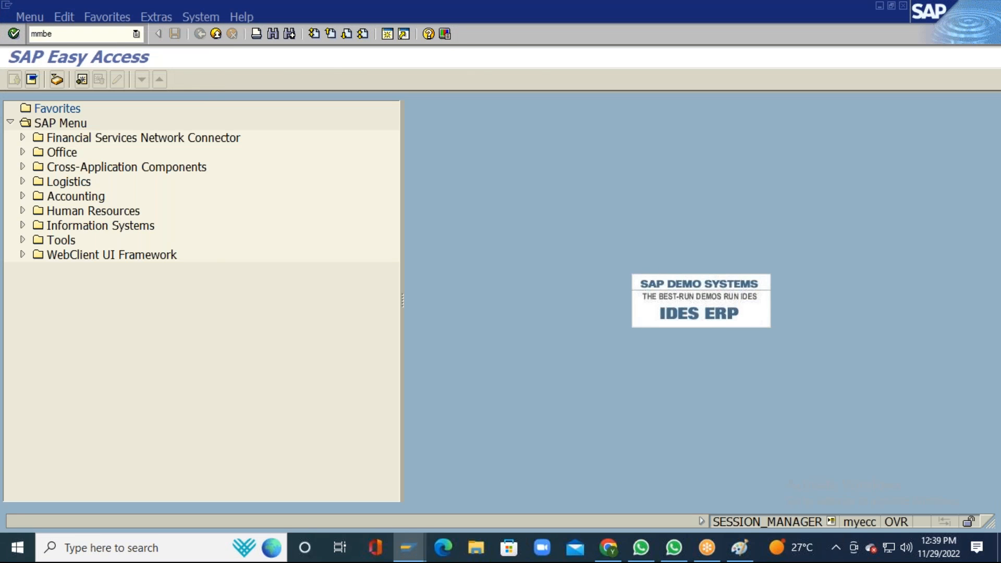
key(Return)
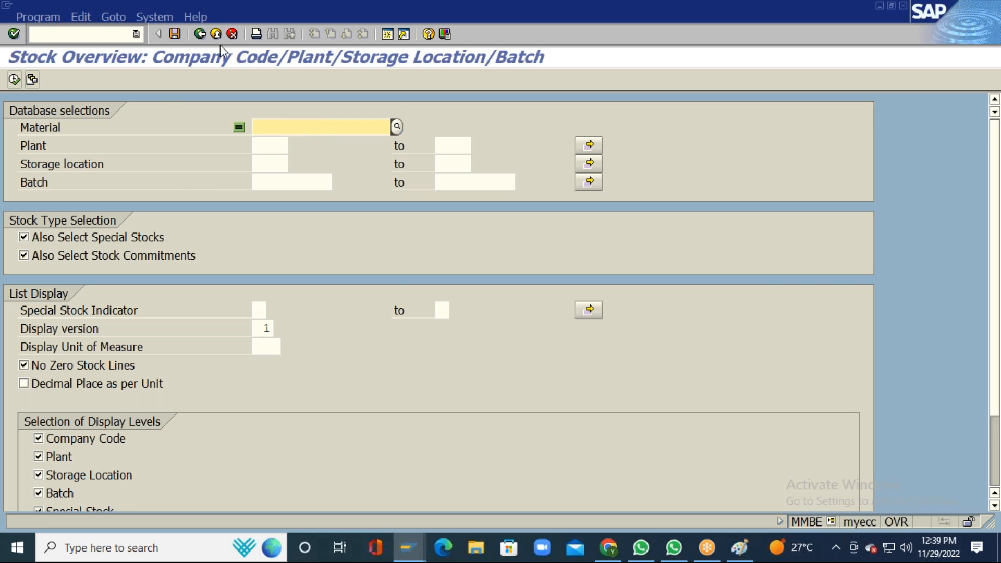
click(204, 34)
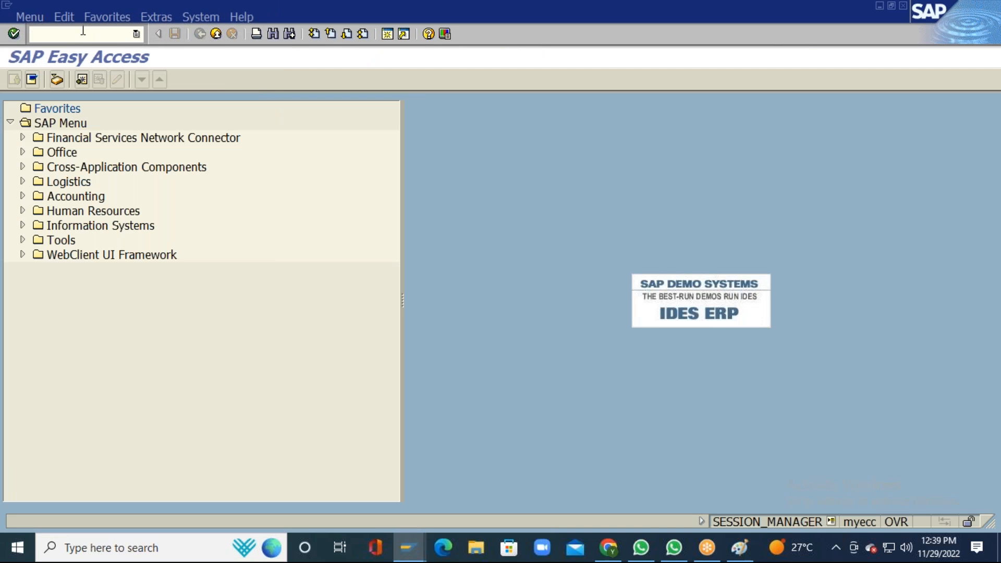
Run transaction MM60 and display the materials list for plant 3000
text(mm)
text(60)
key(Return)
click(278, 145)
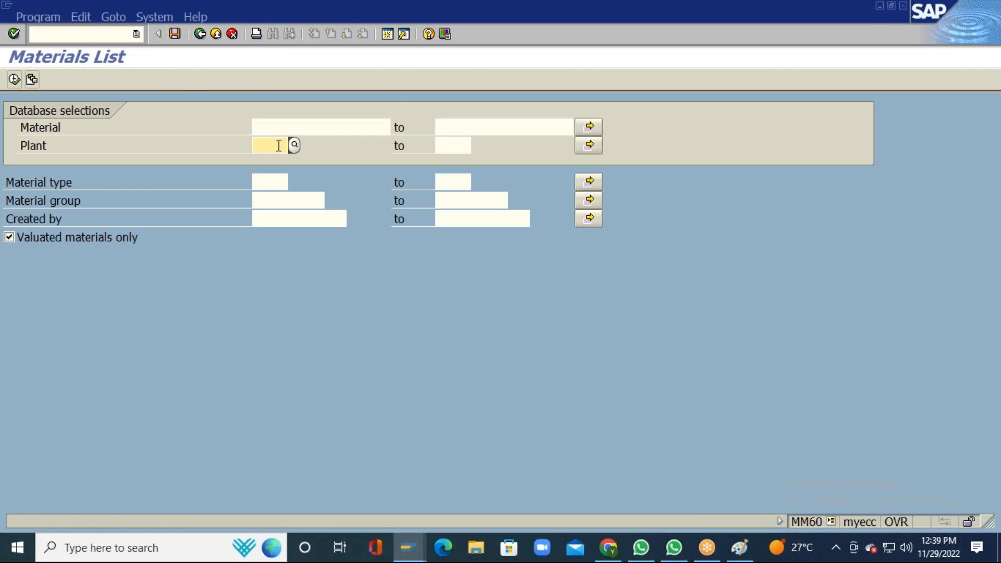
text(3000)
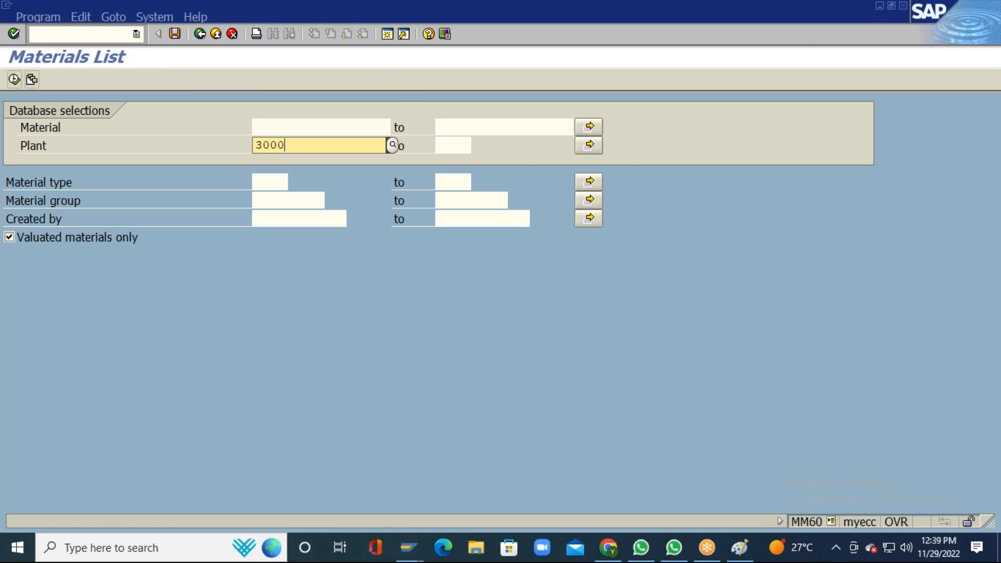
click(281, 185)
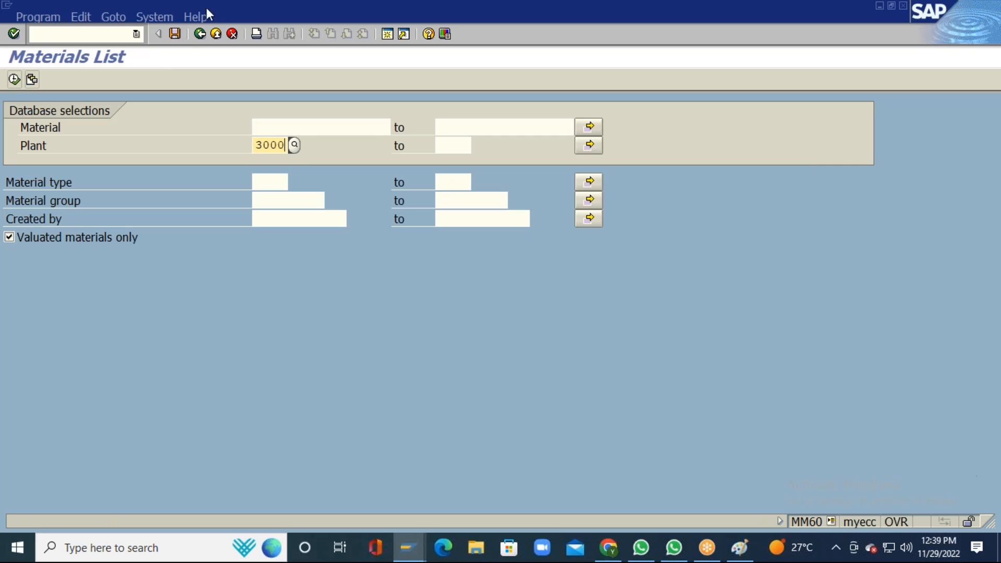
click(14, 80)
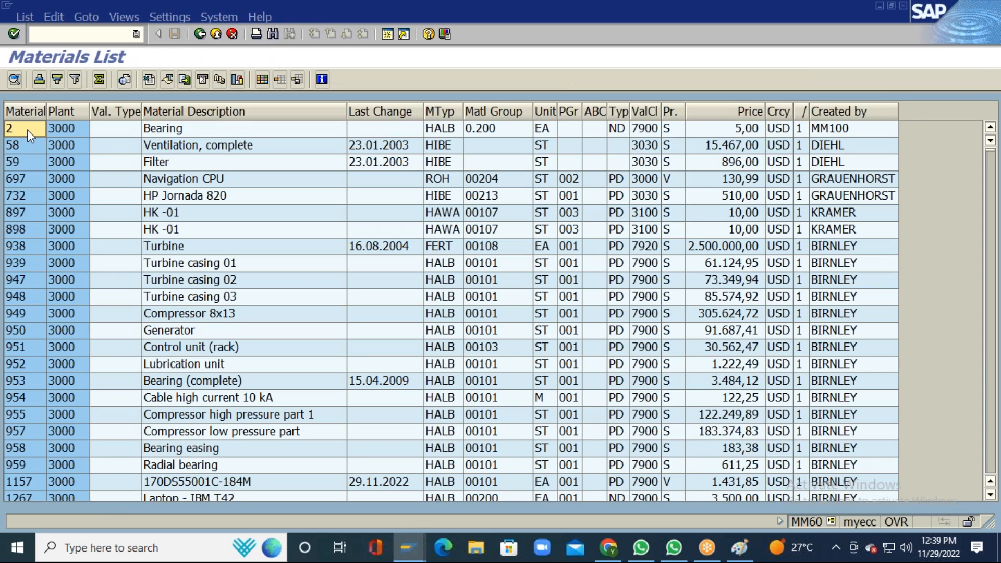
Return to the purchase order and enter material 2 with quantity 1000 and net price 10 in the first item
key(alt+Tab)
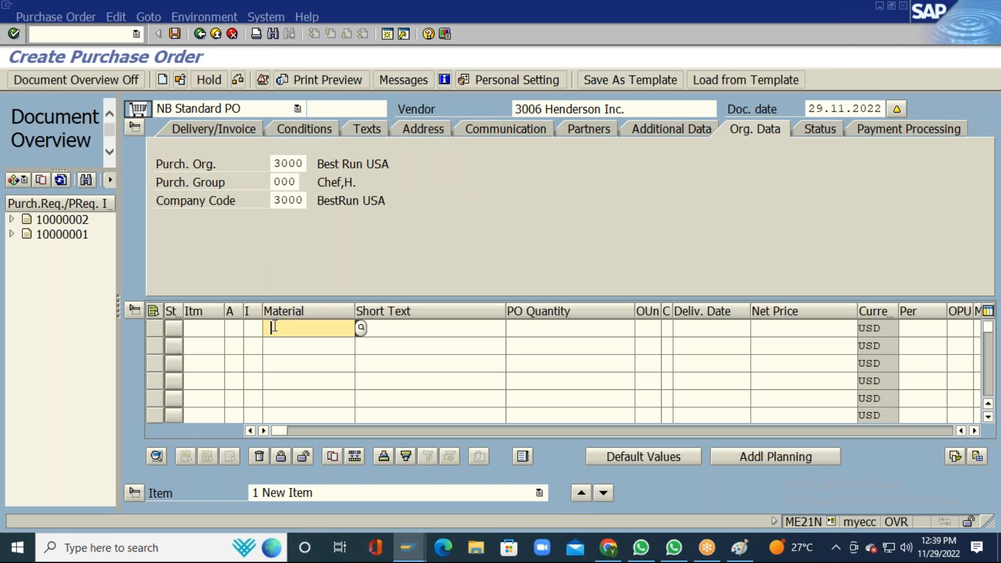
key(BackSpace)
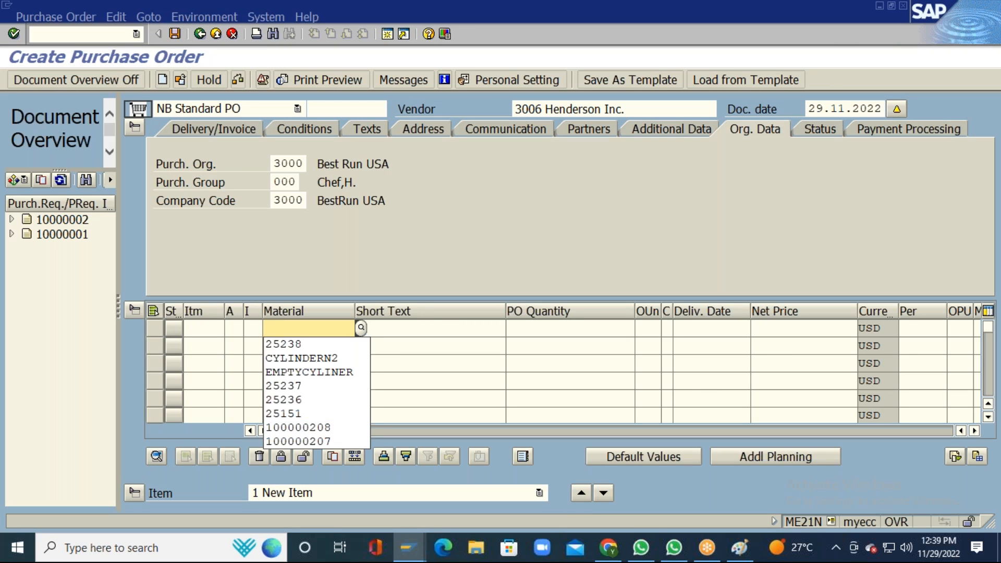
text(2)
click(431, 328)
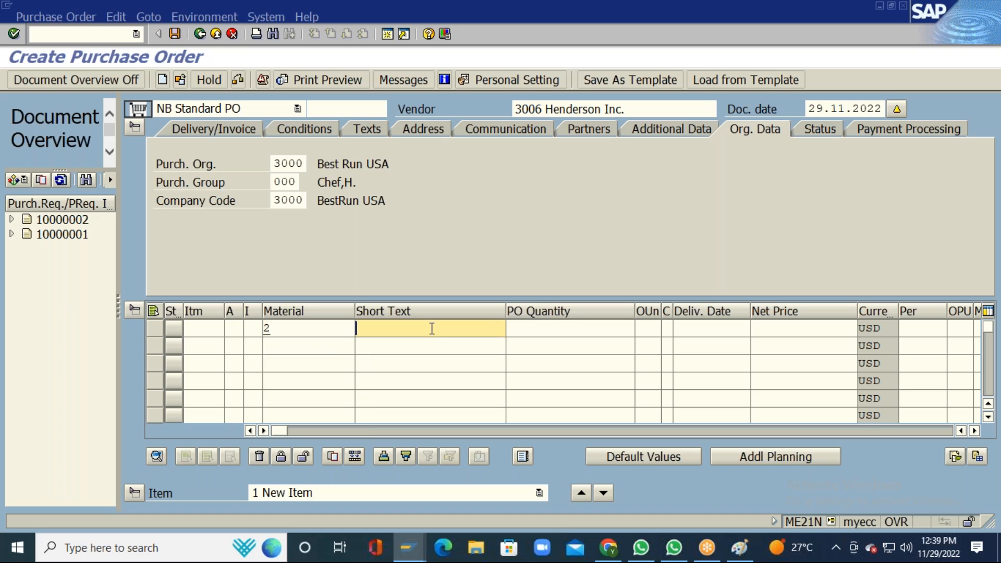
click(573, 328)
text(1000)
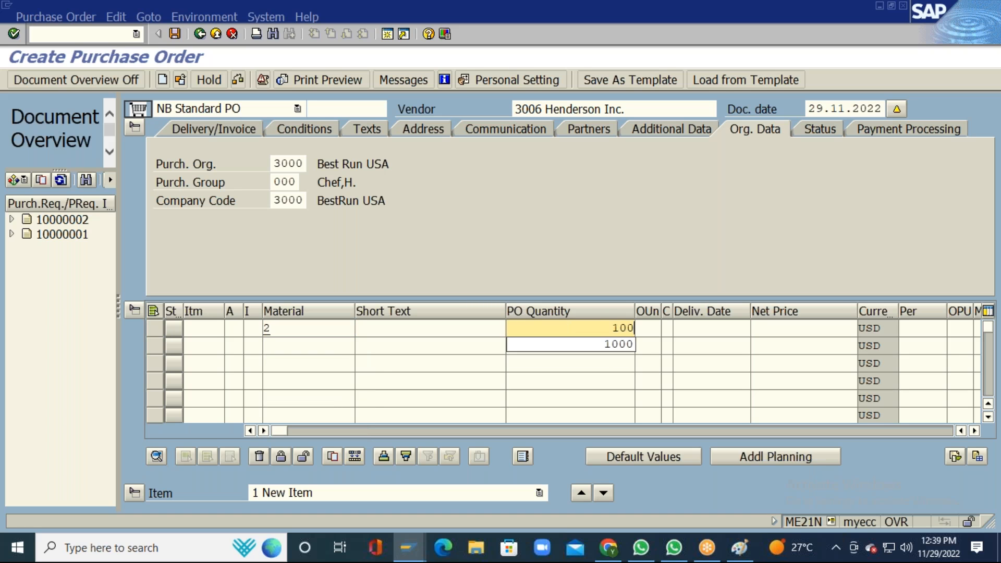
click(667, 329)
click(805, 328)
text(10)
Enter plant 3000 and storage location 0001 for the first item and have the item line processed
click(910, 329)
key(Tab)
key(Tab)
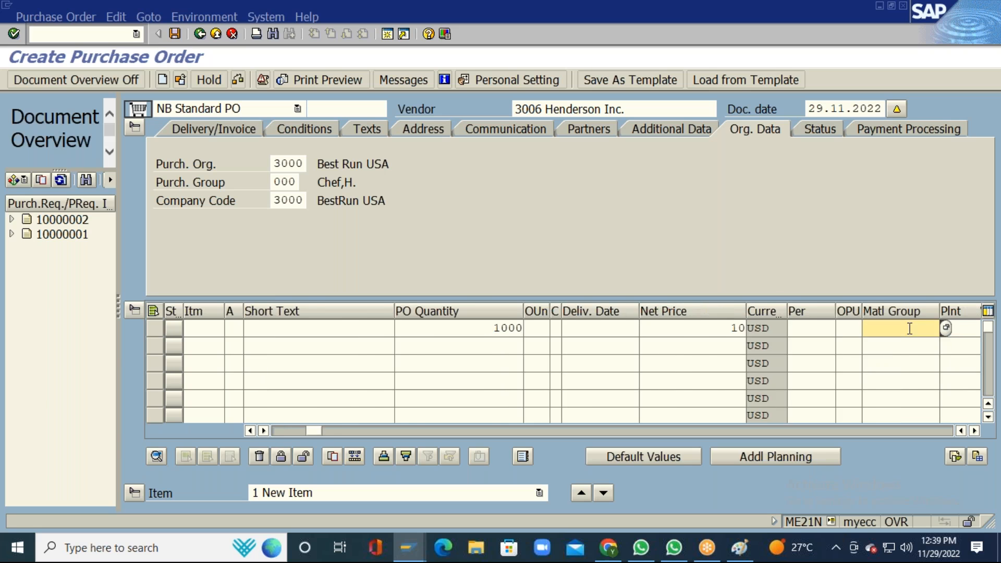
key(Tab)
text(300)
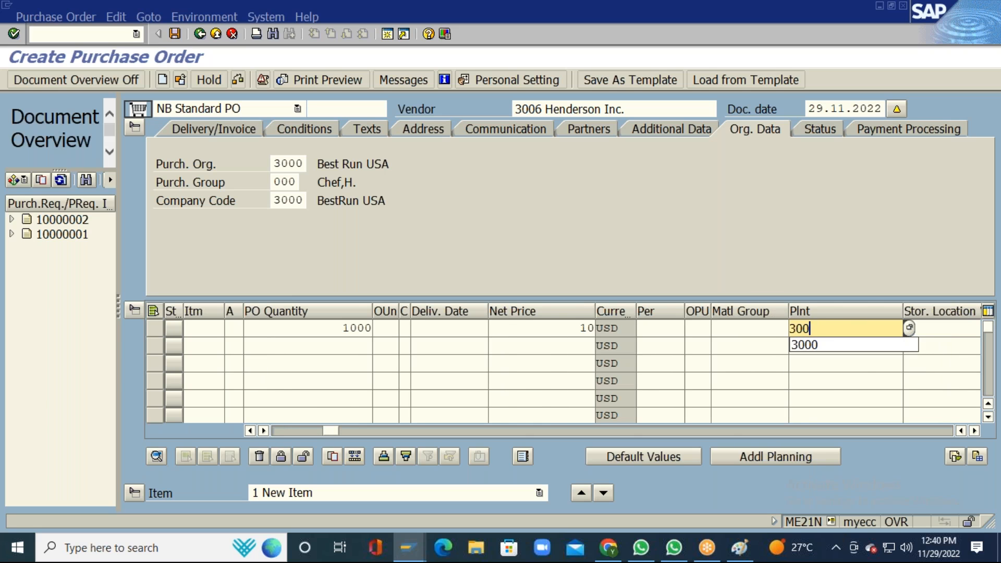
text(0)
key(Tab)
text(0001)
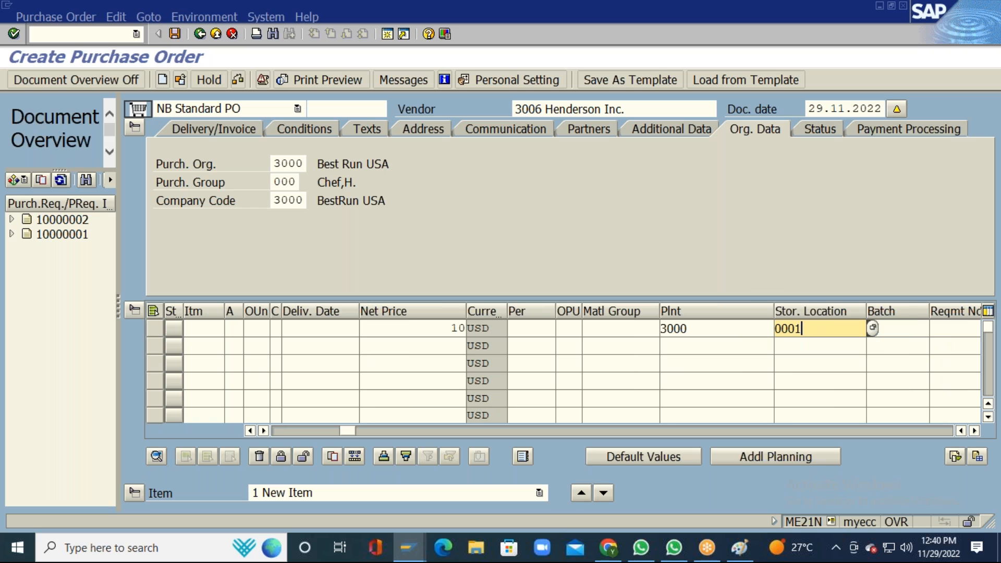
key(Return)
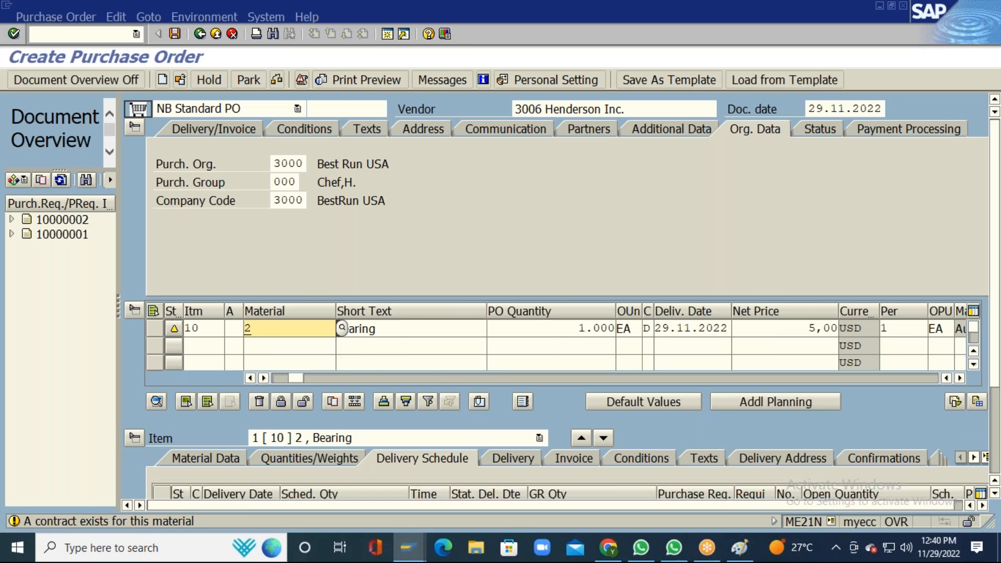
Run the document check on the purchase order and switch back to the notes in Paint
click(431, 328)
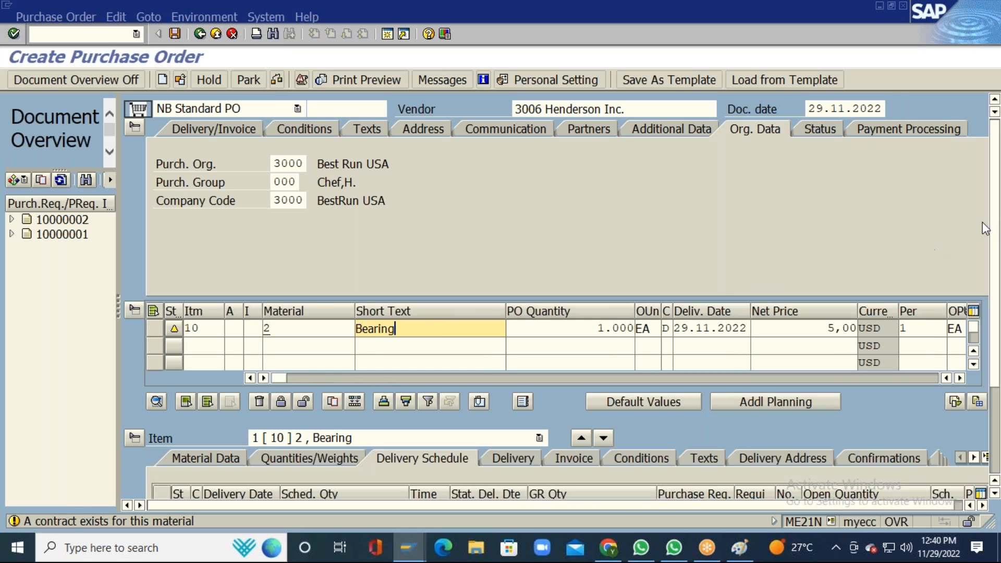
drag(996, 221, 999, 194)
click(277, 79)
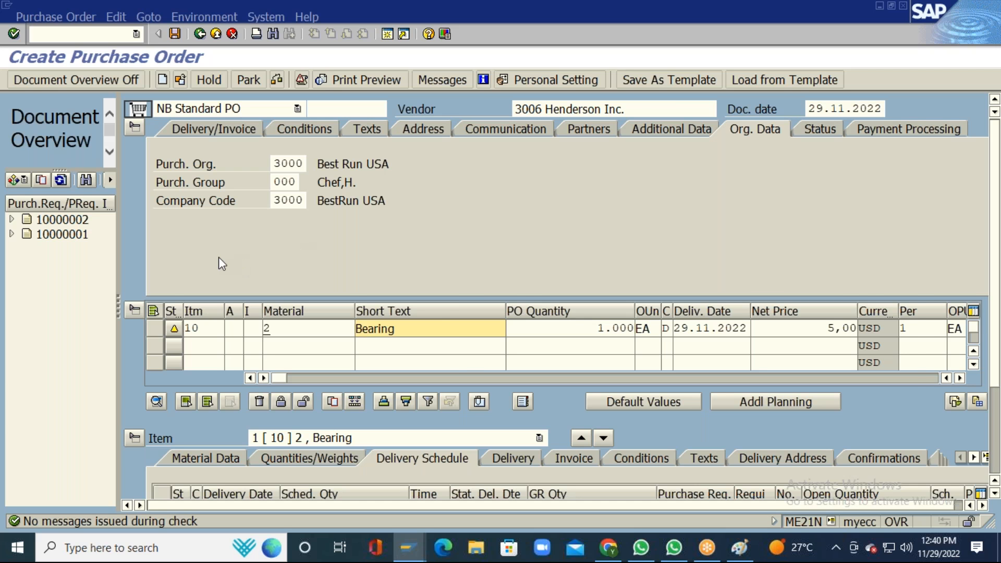
key(alt+Tab)
key(alt+Tab)
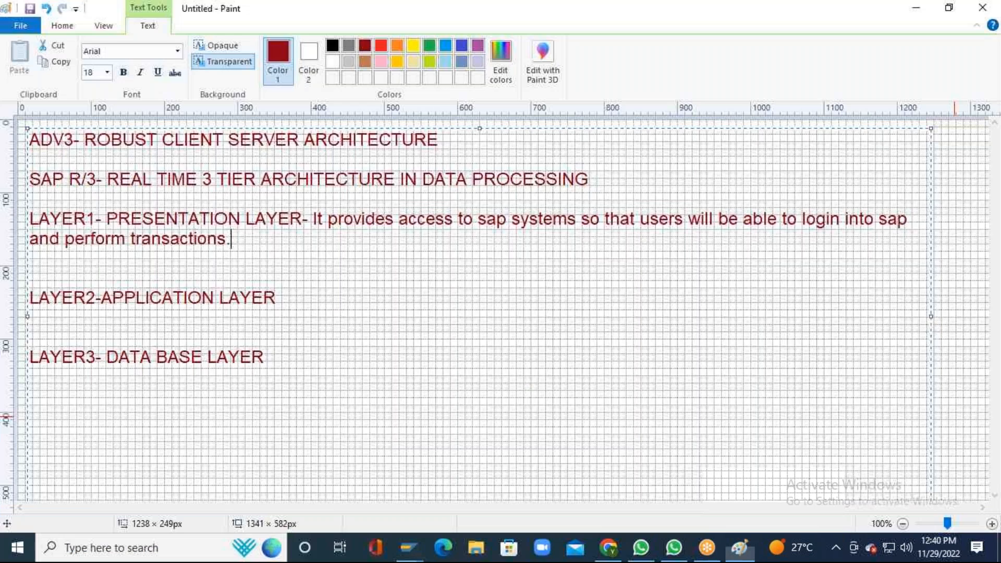